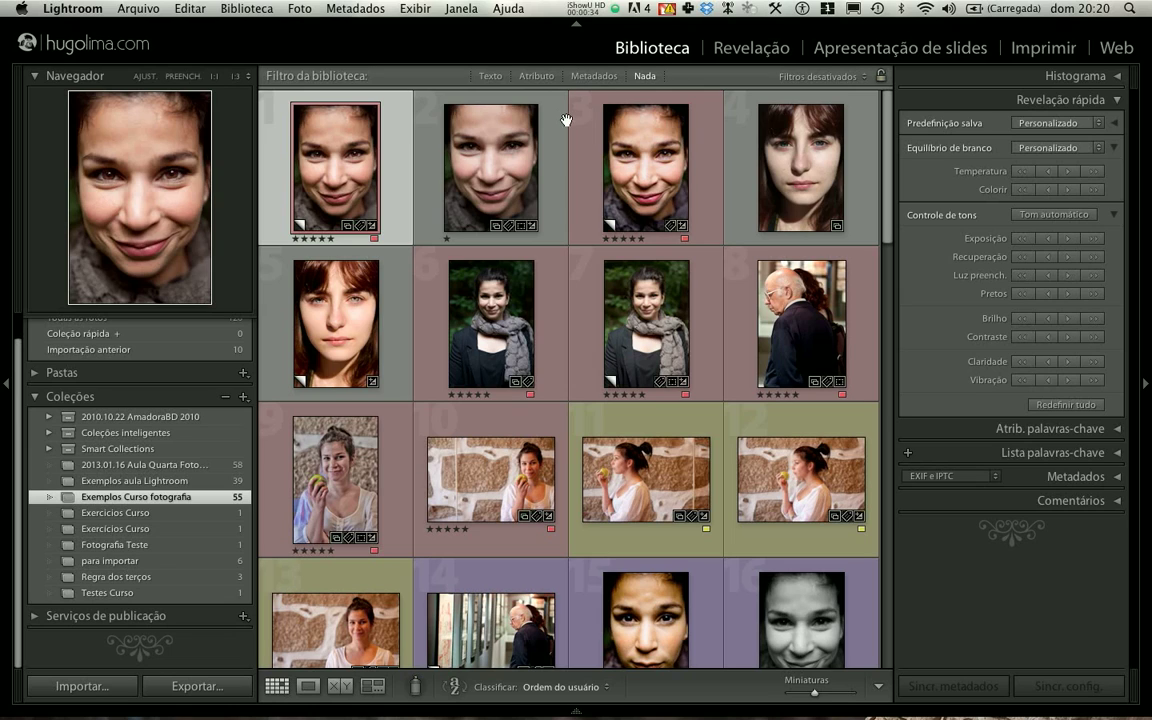
# - Select photos 1, 6, 9 and 11 together in the Exemplos Curso fotografia collection grid
pyautogui.click(477, 179)
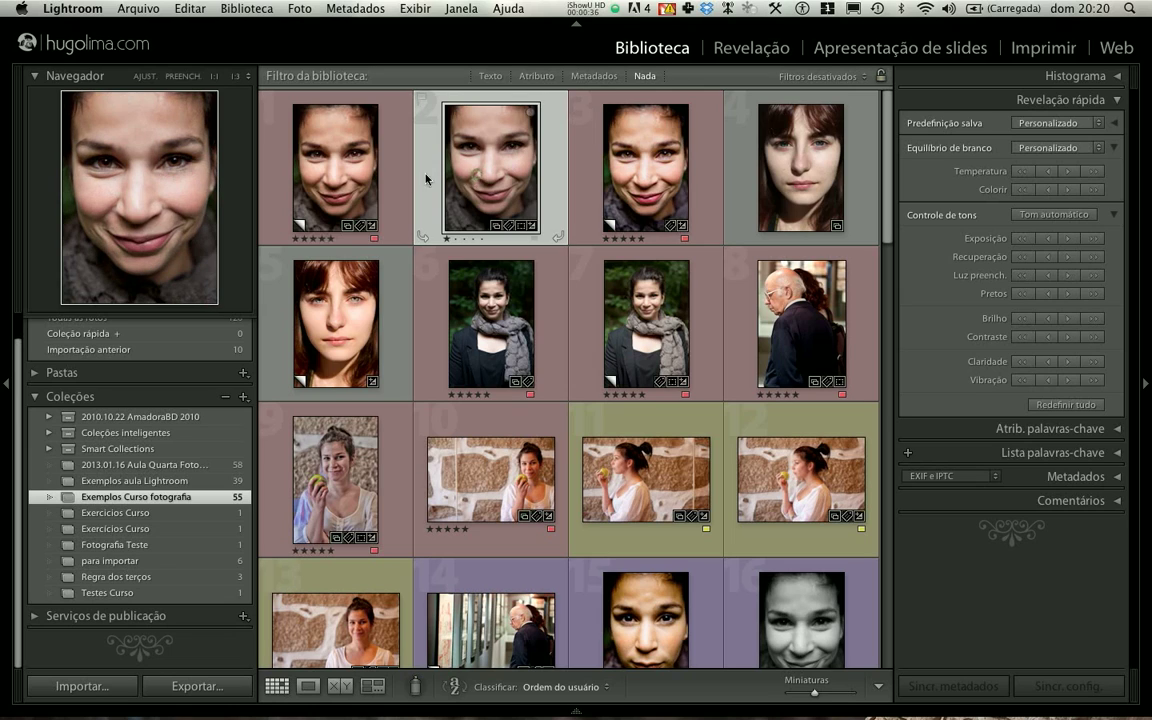
pyautogui.click(322, 180)
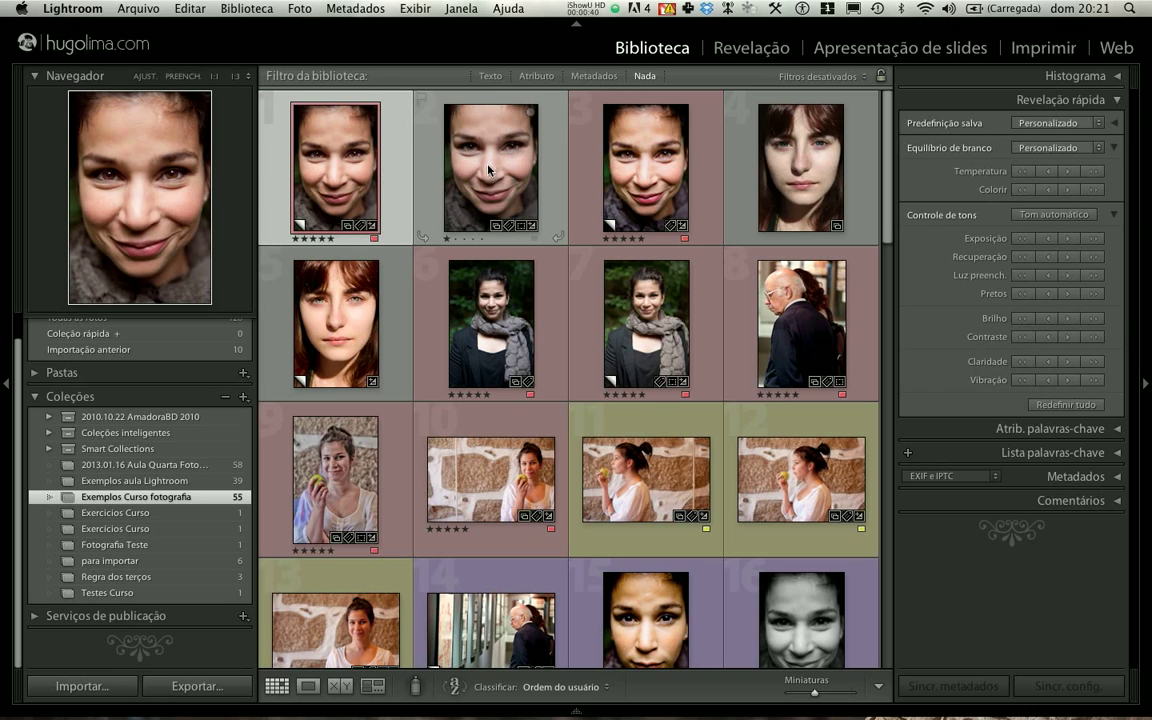
pyautogui.keyDown('super'); pyautogui.click(485, 295); pyautogui.keyUp('super')
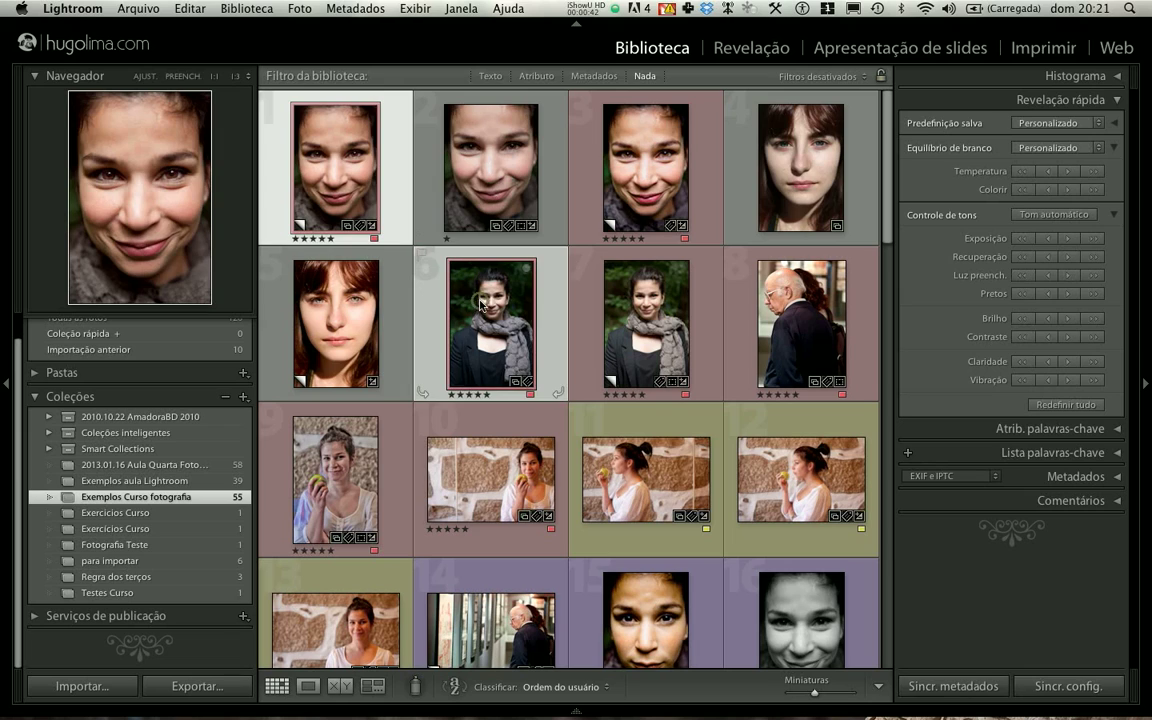
pyautogui.keyDown('super'); pyautogui.click(570, 412); pyautogui.keyUp('super')
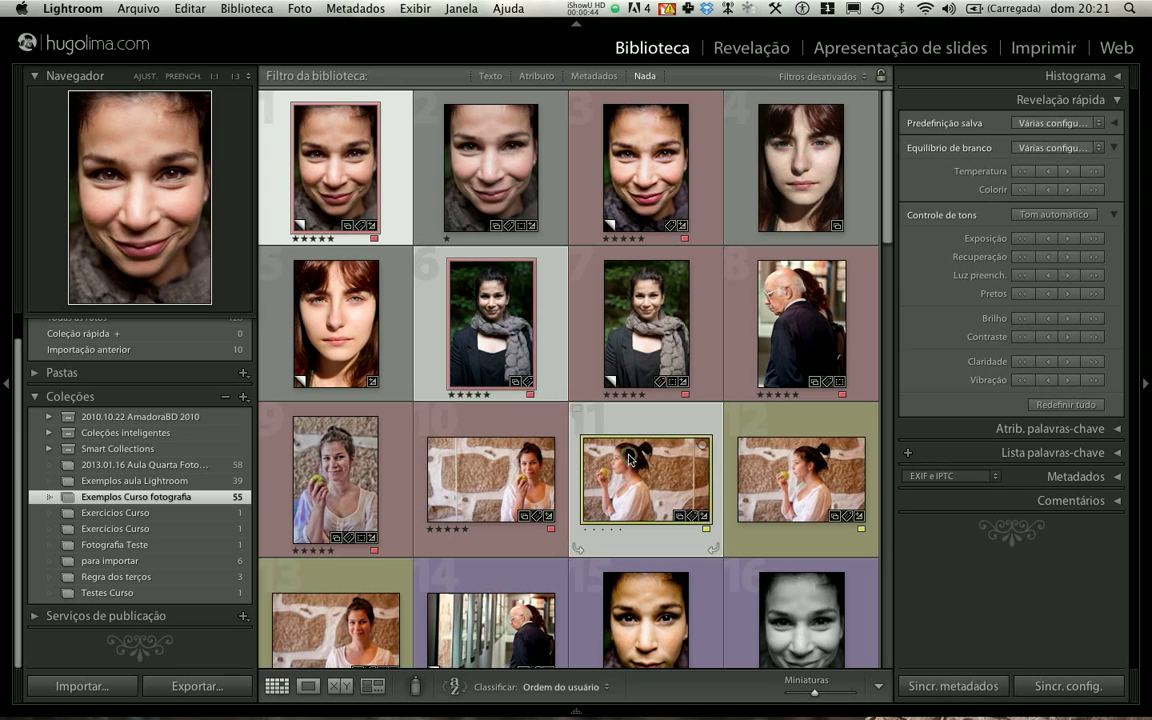
pyautogui.keyDown('super'); pyautogui.click(348, 482); pyautogui.keyUp('super')
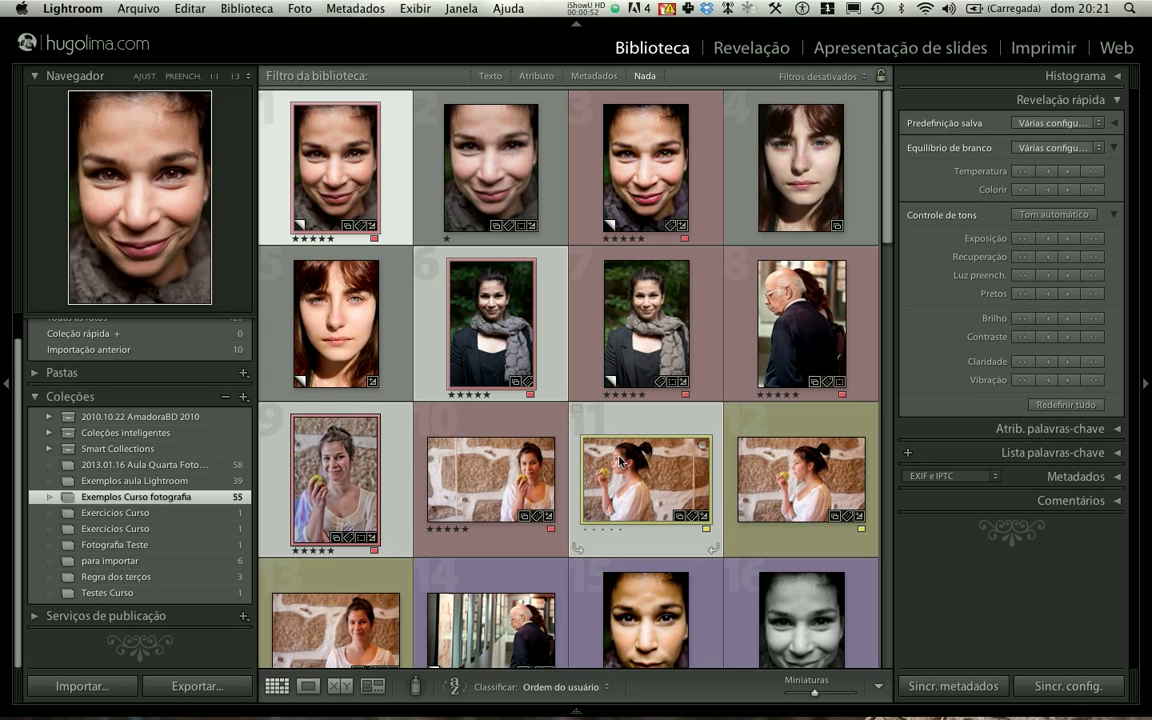
# - Open the selected photos in the Print module and set the page's left margin to 5,19 cm
pyautogui.click(1025, 51)
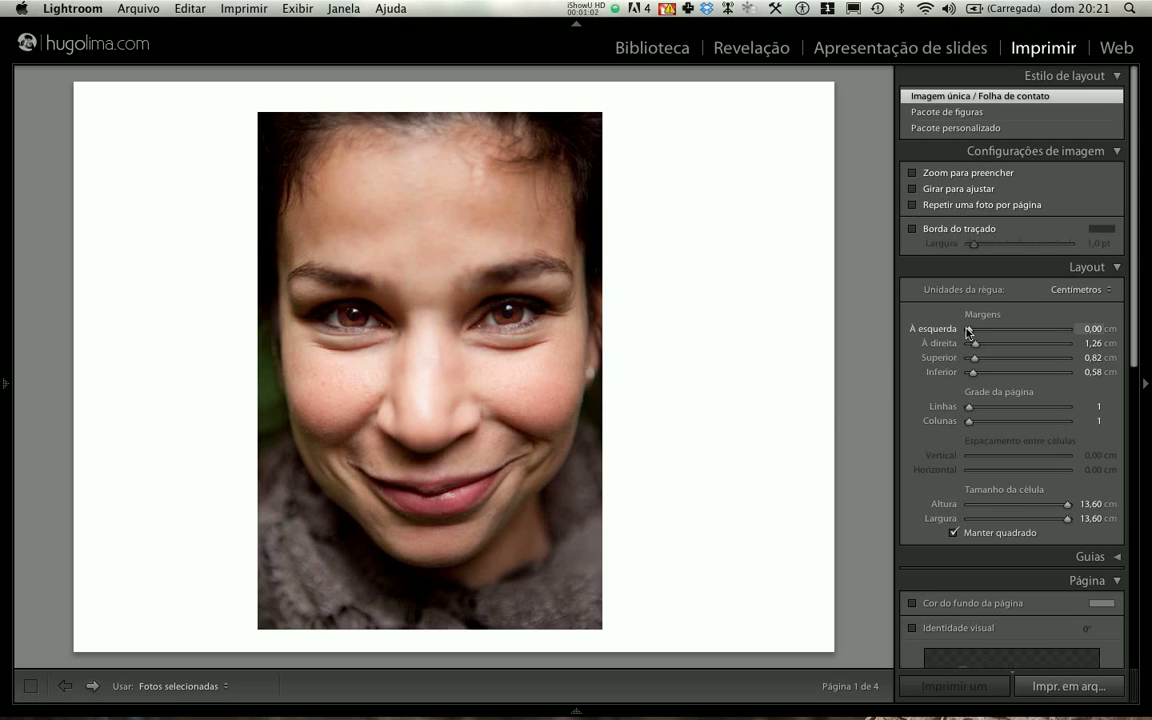
pyautogui.moveTo(969, 329); pyautogui.dragTo(995, 332)
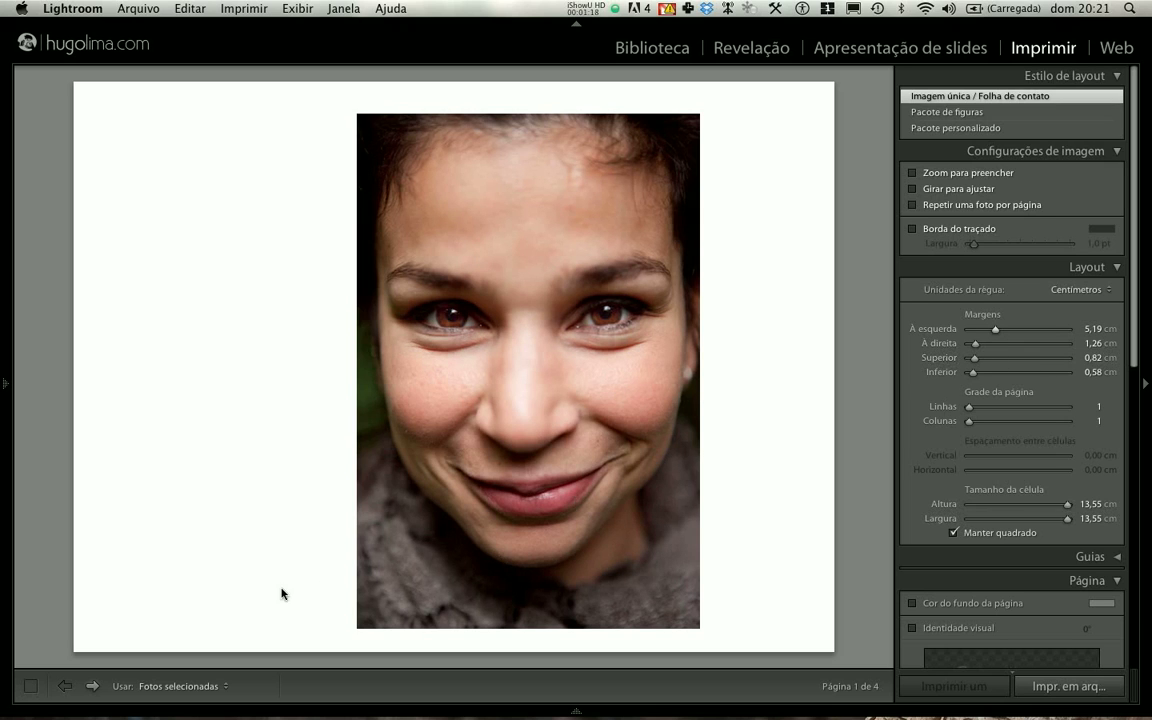
# - Page back and forth through the print layout to examine how each selected photo sits on its page
pyautogui.press('Right')
pyautogui.press('Left')
pyautogui.press('Left')
pyautogui.press('Right')
pyautogui.press('Left')
pyautogui.press('Right')
pyautogui.press('Left')
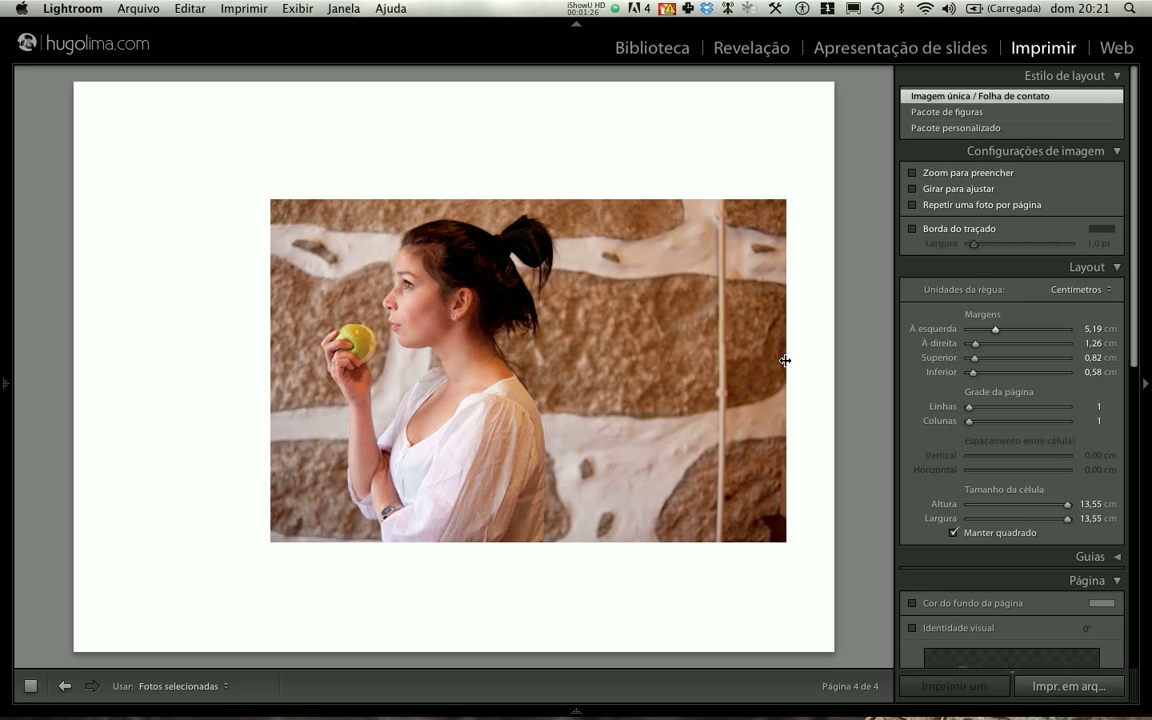
pyautogui.press('Right')
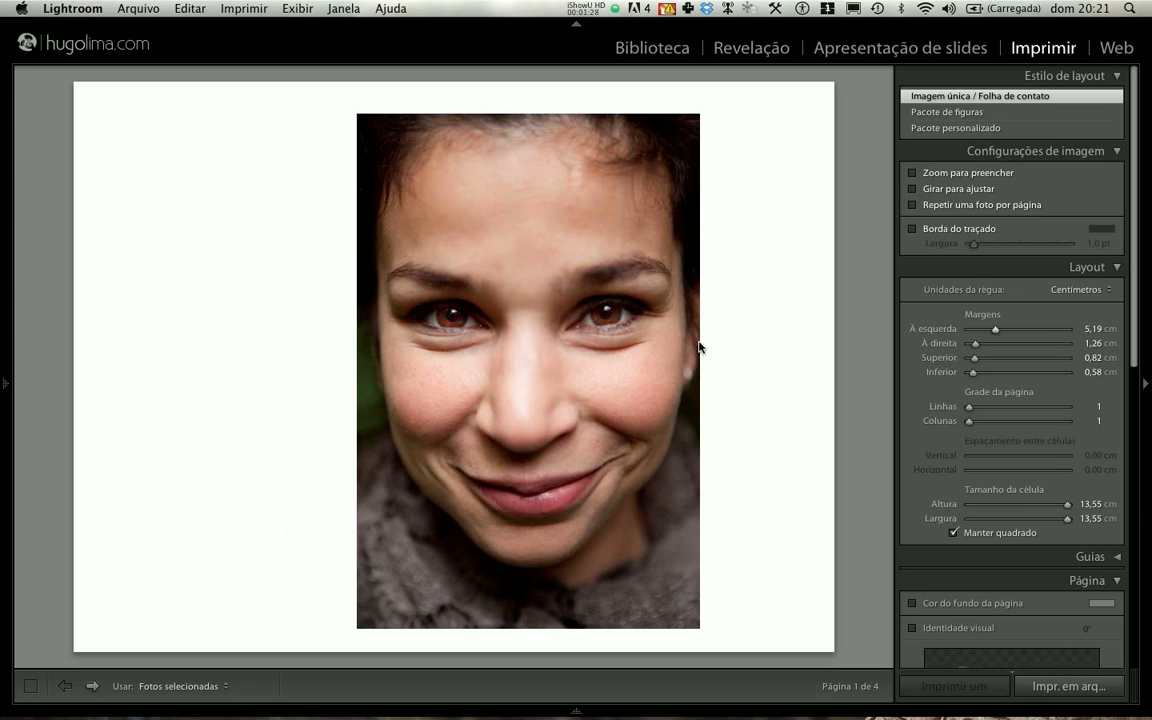
pyautogui.press('Left')
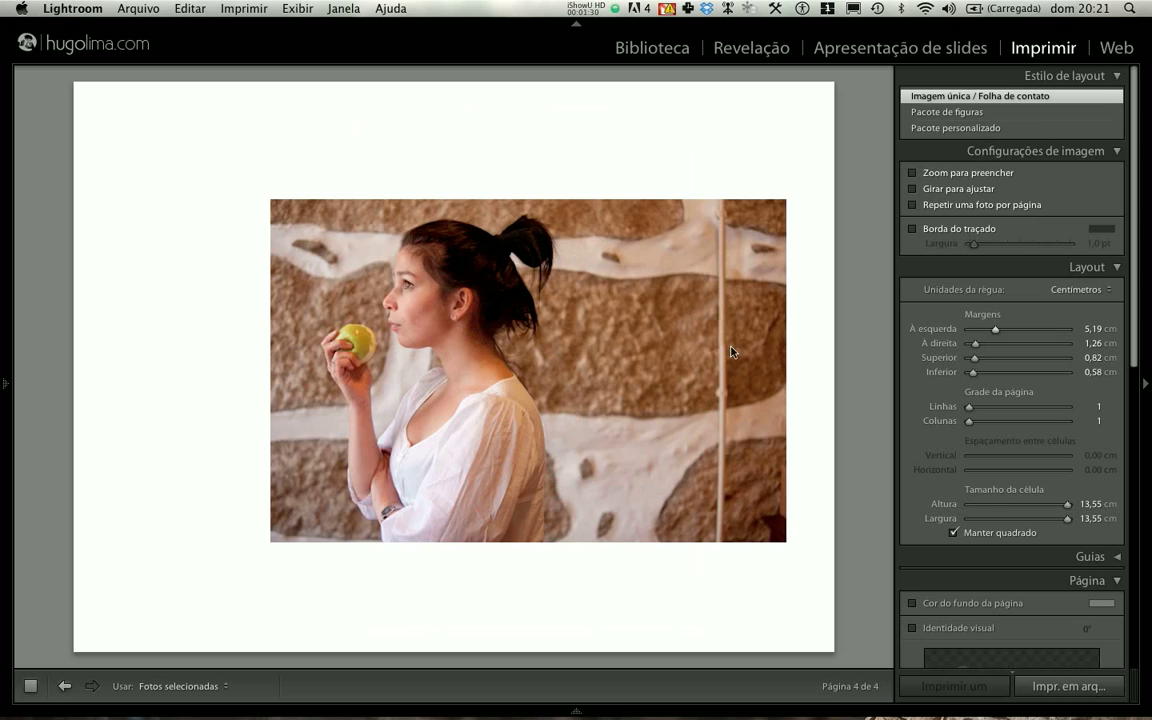
pyautogui.click(785, 348)
pyautogui.press('Left')
pyautogui.press('Left')
pyautogui.press('Left')
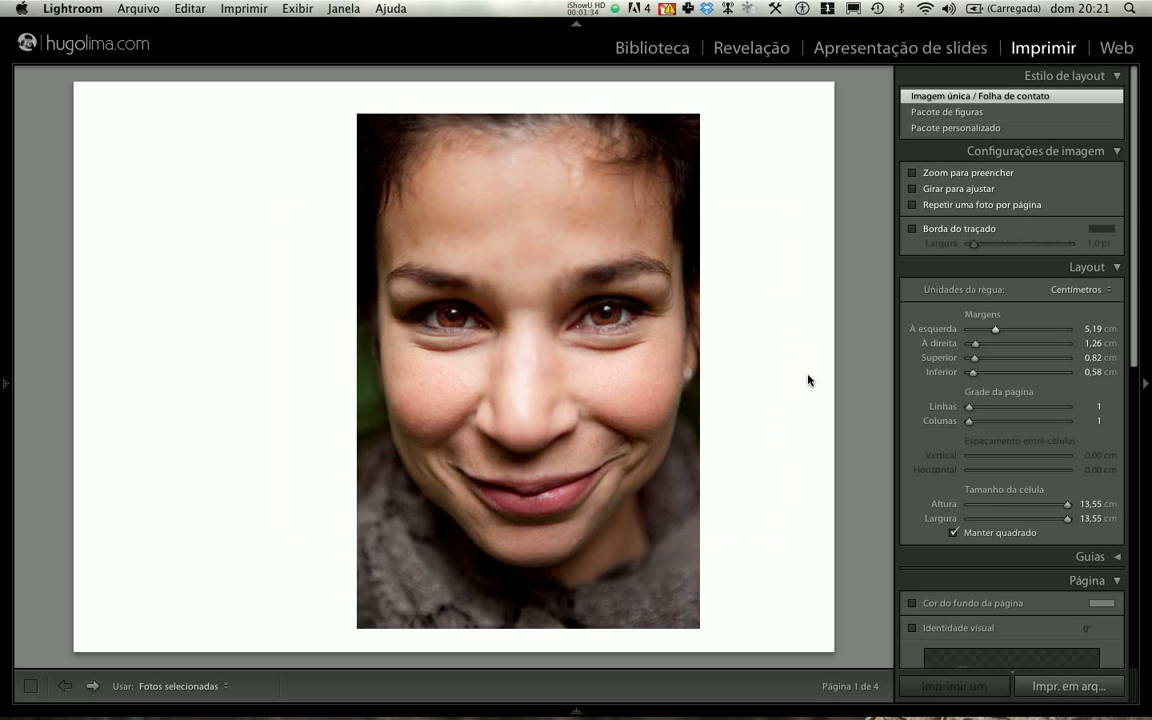
# - Return to the Library and make a new non-contiguous selection of photos 1, 4, 6 and 9
pyautogui.click(650, 48)
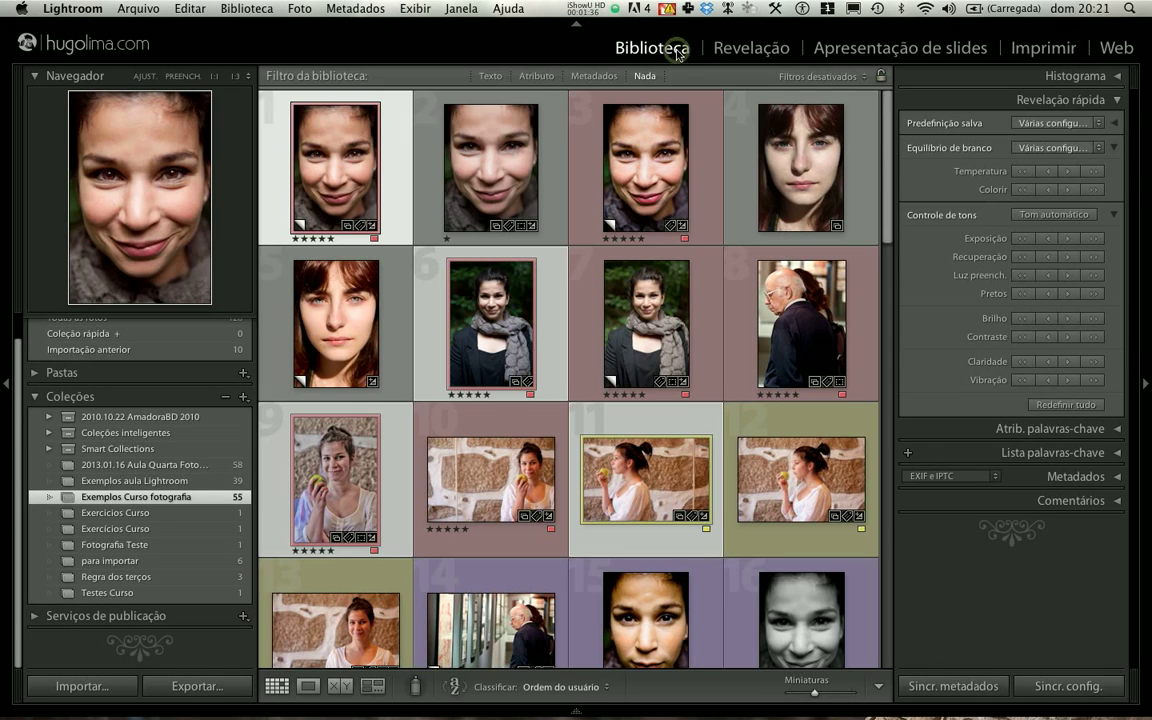
pyautogui.click(643, 258)
pyautogui.click(343, 179)
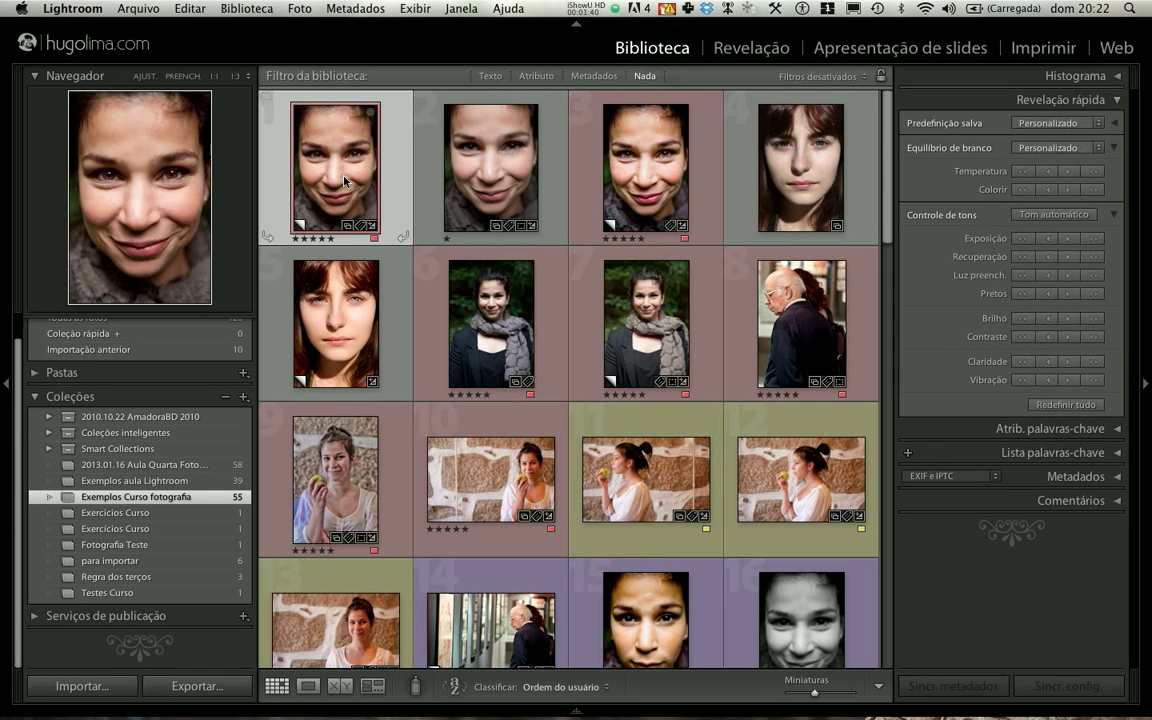
pyautogui.keyDown('super'); pyautogui.click(430, 296); pyautogui.keyUp('super')
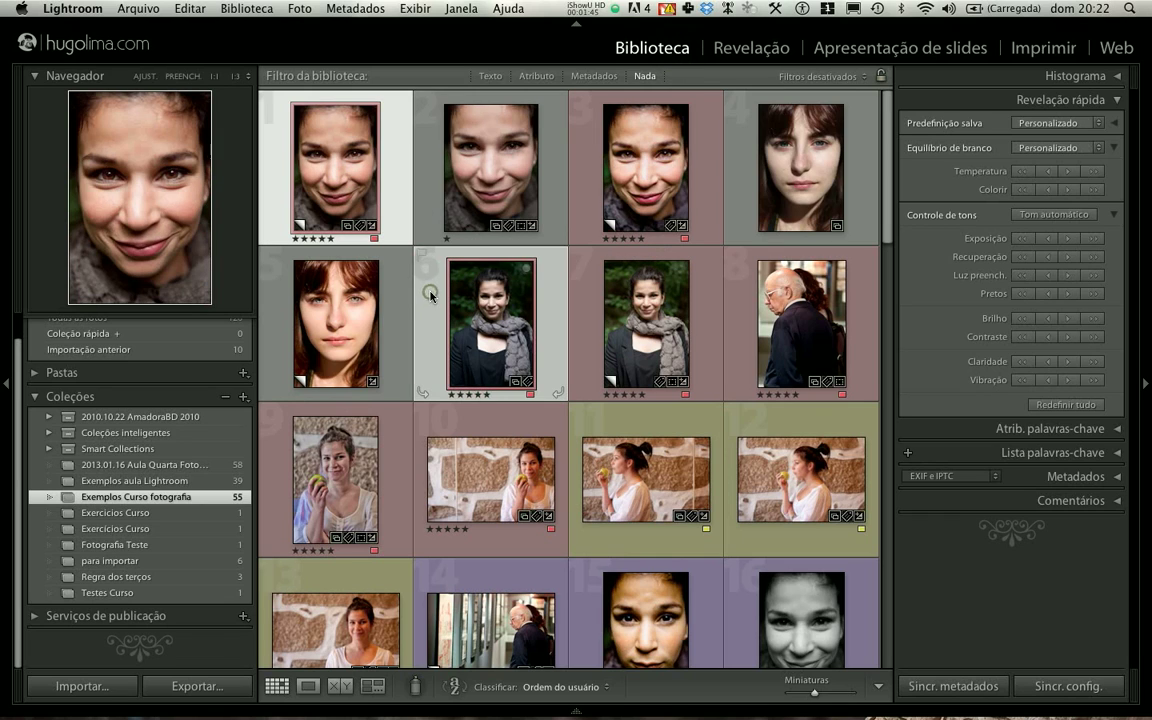
pyautogui.keyDown('super'); pyautogui.click(388, 446); pyautogui.keyUp('super')
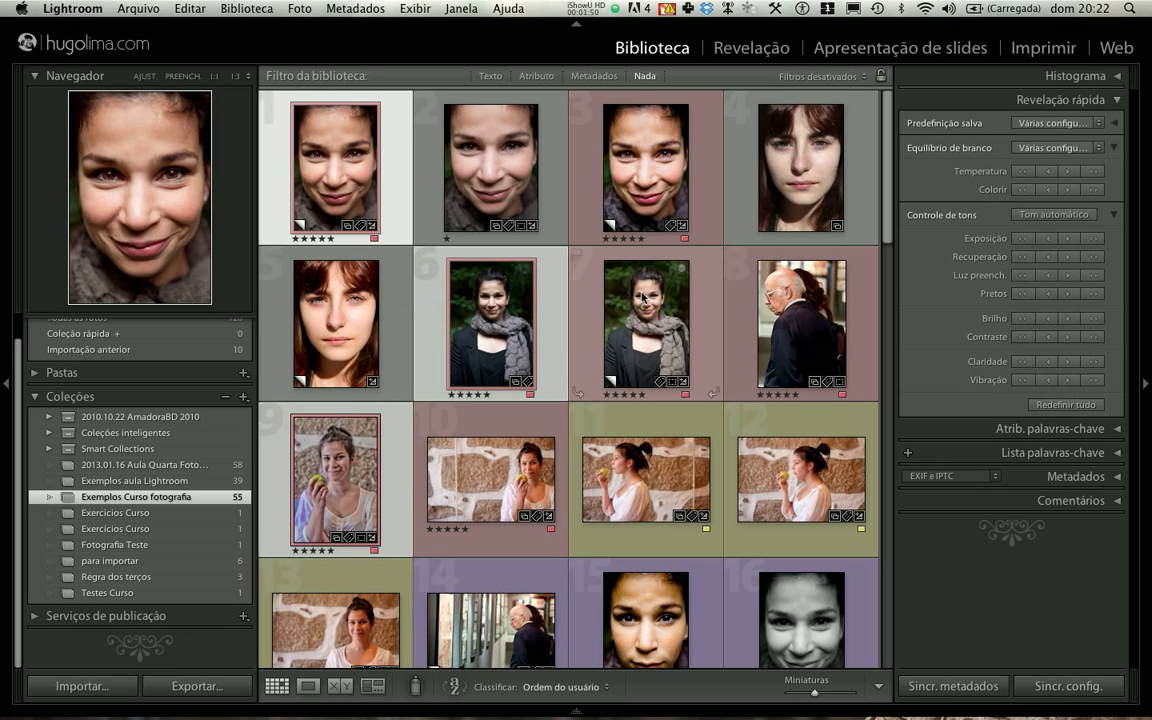
pyautogui.keyDown('super'); pyautogui.click(731, 173); pyautogui.keyUp('super')
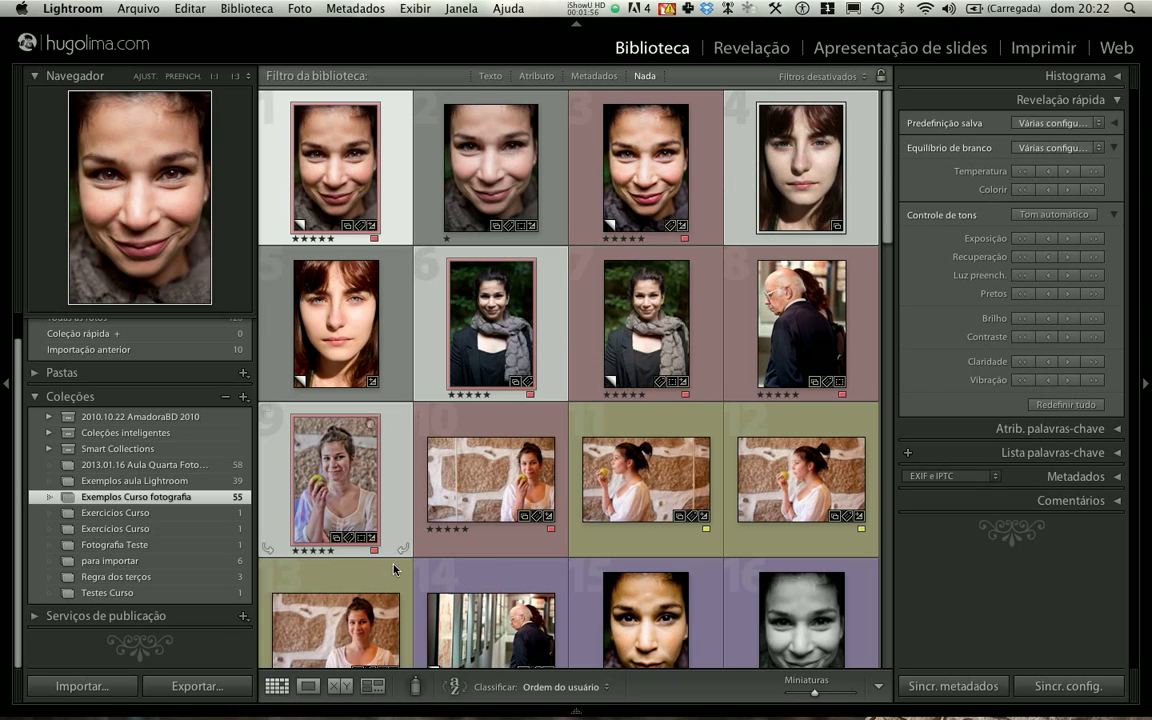
# - Select the contiguous range of photos from 10 to 13 in the grid
pyautogui.click(455, 499)
pyautogui.hotkey('shift', 'Right')
pyautogui.hotkey('shift', 'Right')
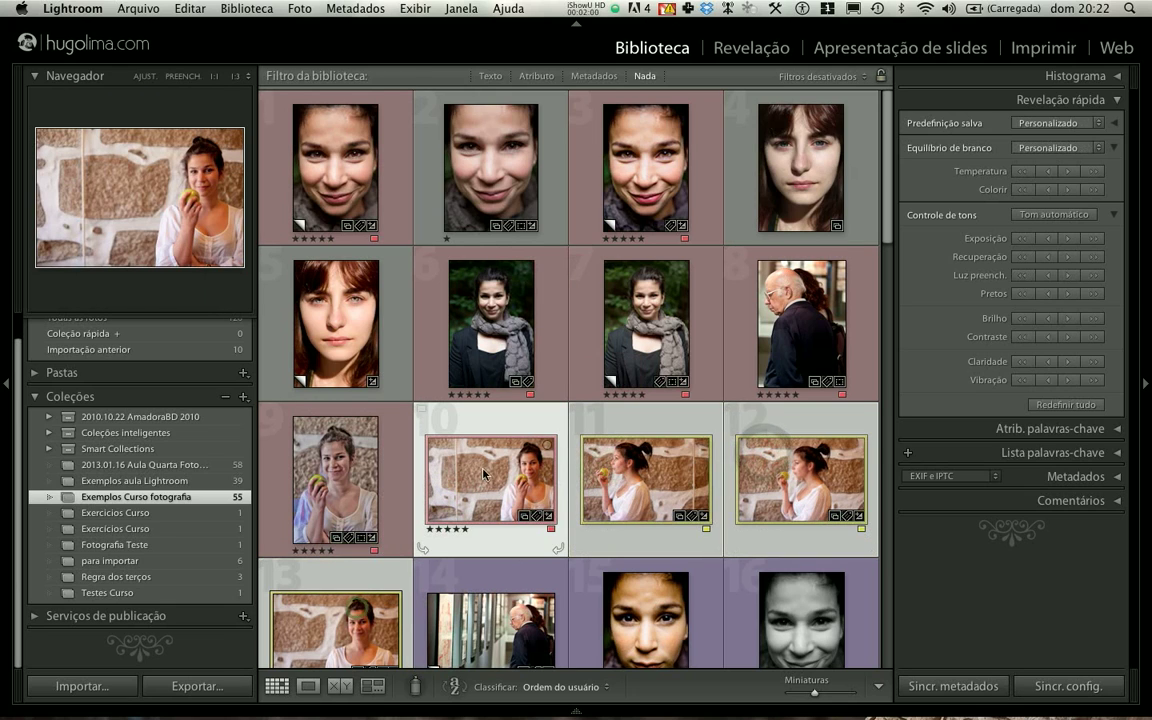
# - Select photos 1, 4, 6, 7 and 9 in the grid and open them in the Print module
pyautogui.click(430, 247)
pyautogui.click(351, 180)
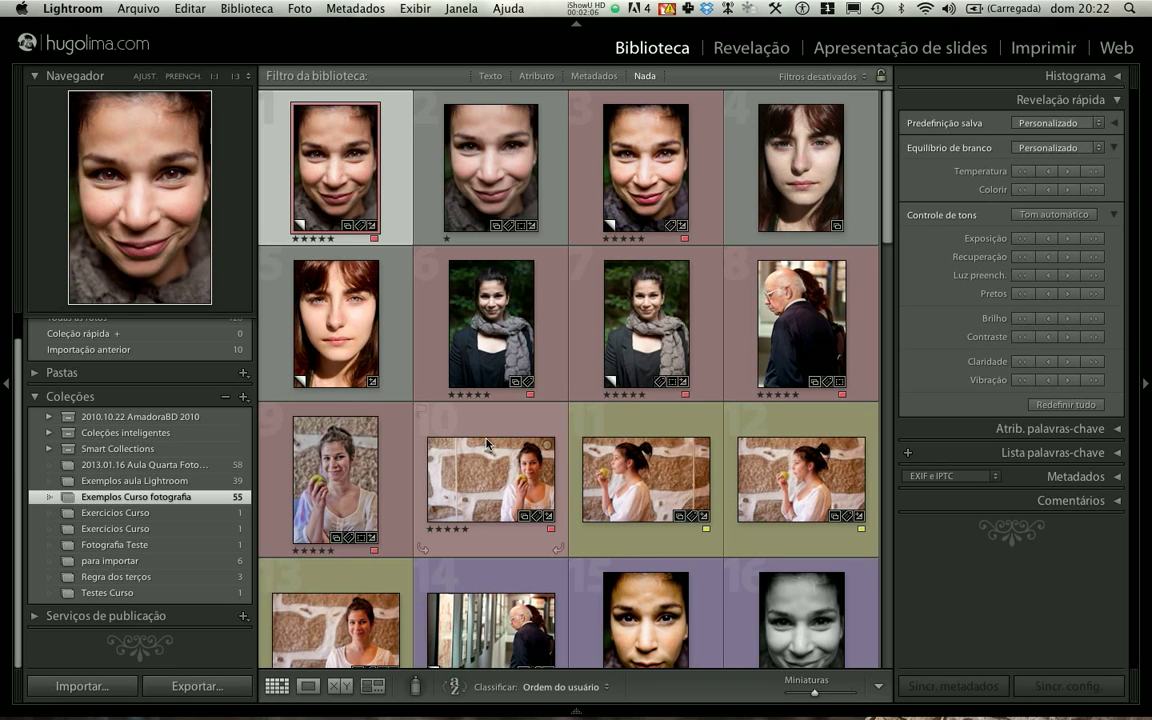
pyautogui.keyDown('super'); pyautogui.click(486, 302); pyautogui.keyUp('super')
pyautogui.keyDown('super'); pyautogui.click(661, 302); pyautogui.keyUp('super')
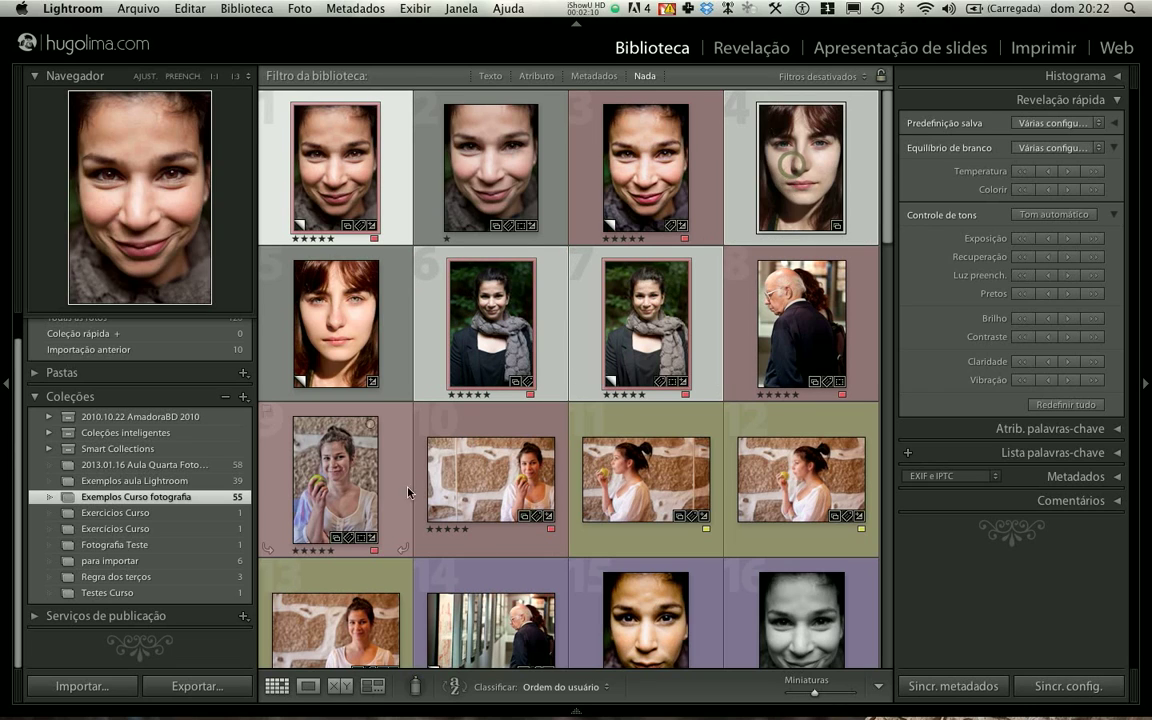
pyautogui.keyDown('super'); pyautogui.click(343, 477); pyautogui.keyUp('super')
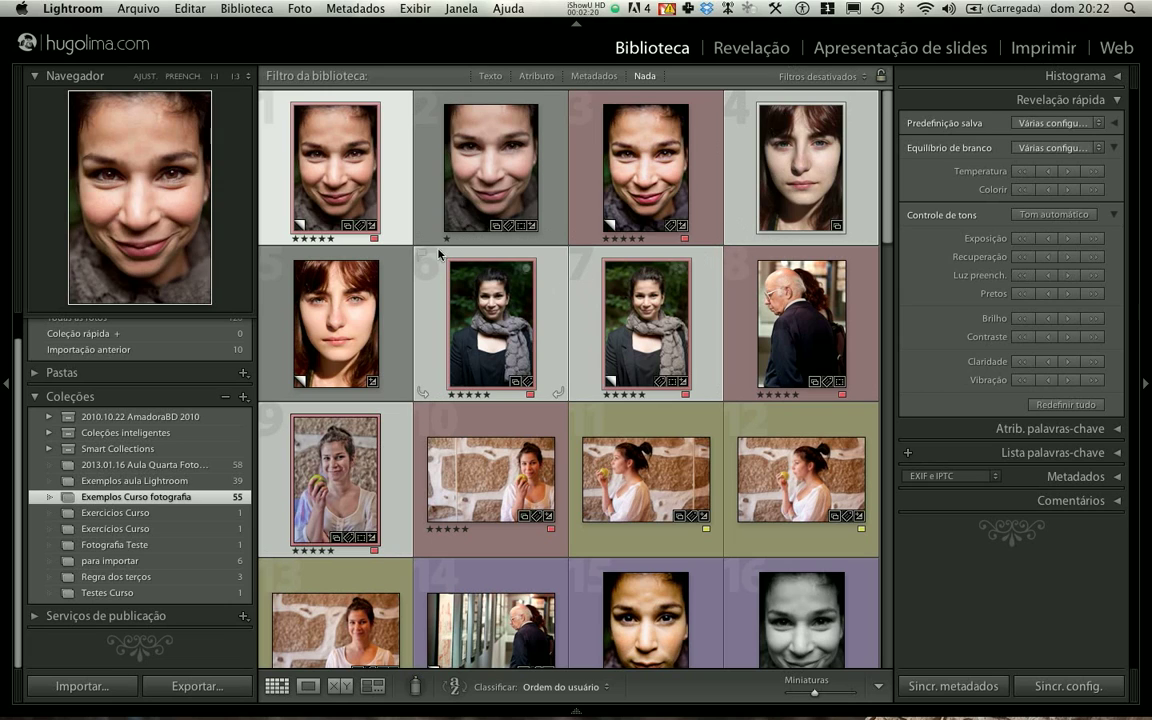
pyautogui.click(1036, 52)
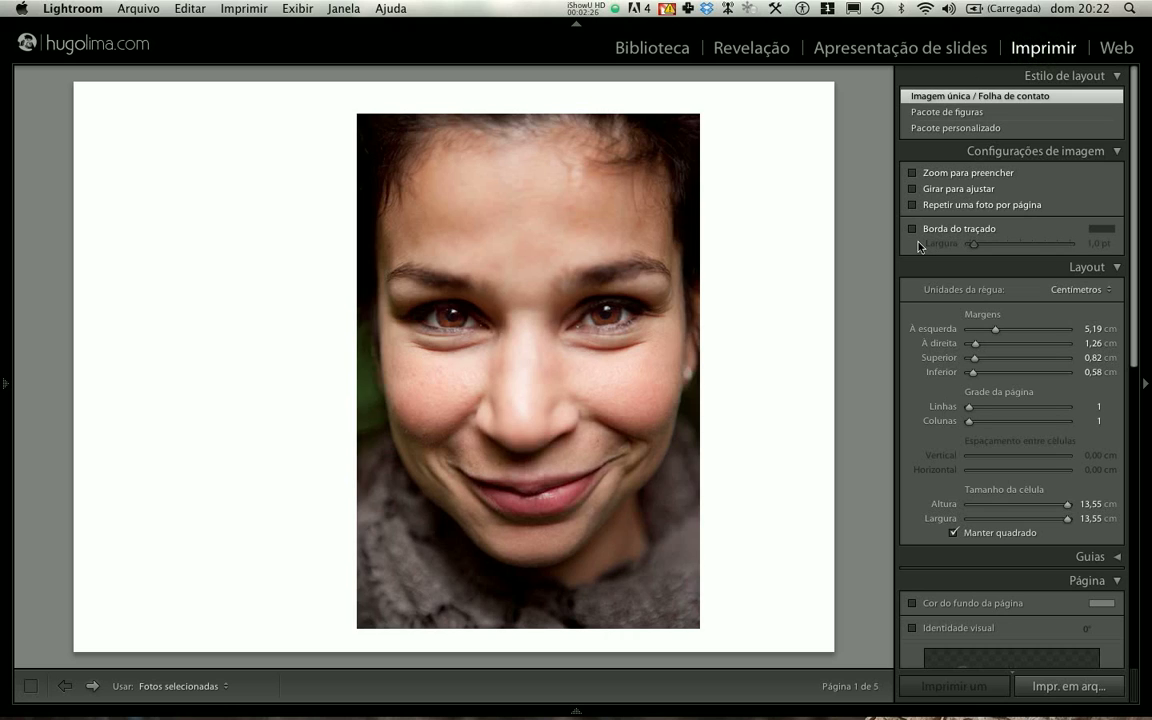
# - Review the print sharpening levels in the print job settings, keeping Padrão
pyautogui.scroll(-1, 915, 190)
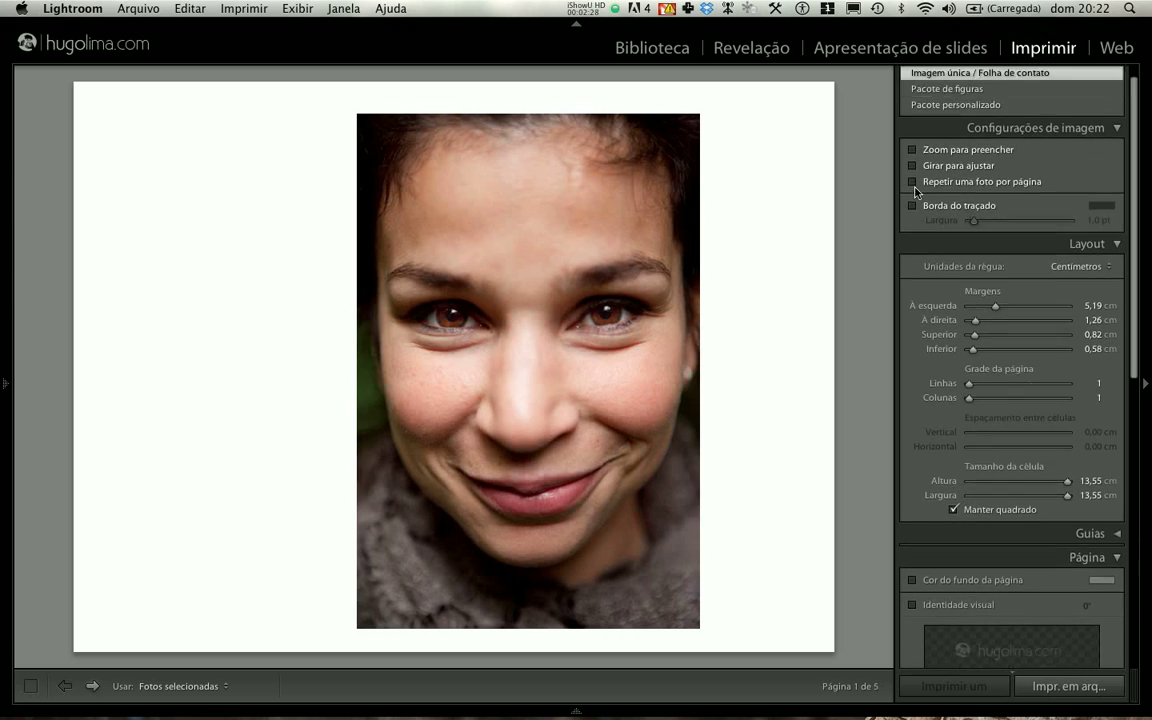
pyautogui.scroll(-15, 915, 190)
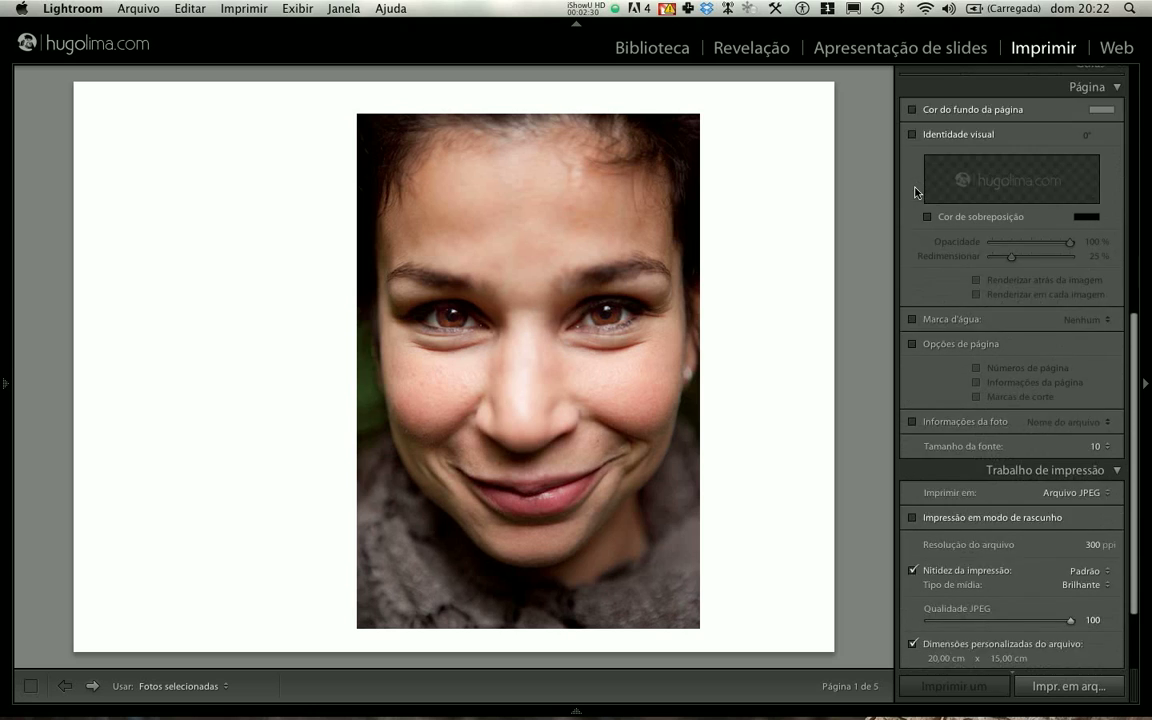
pyautogui.scroll(-4, 915, 192)
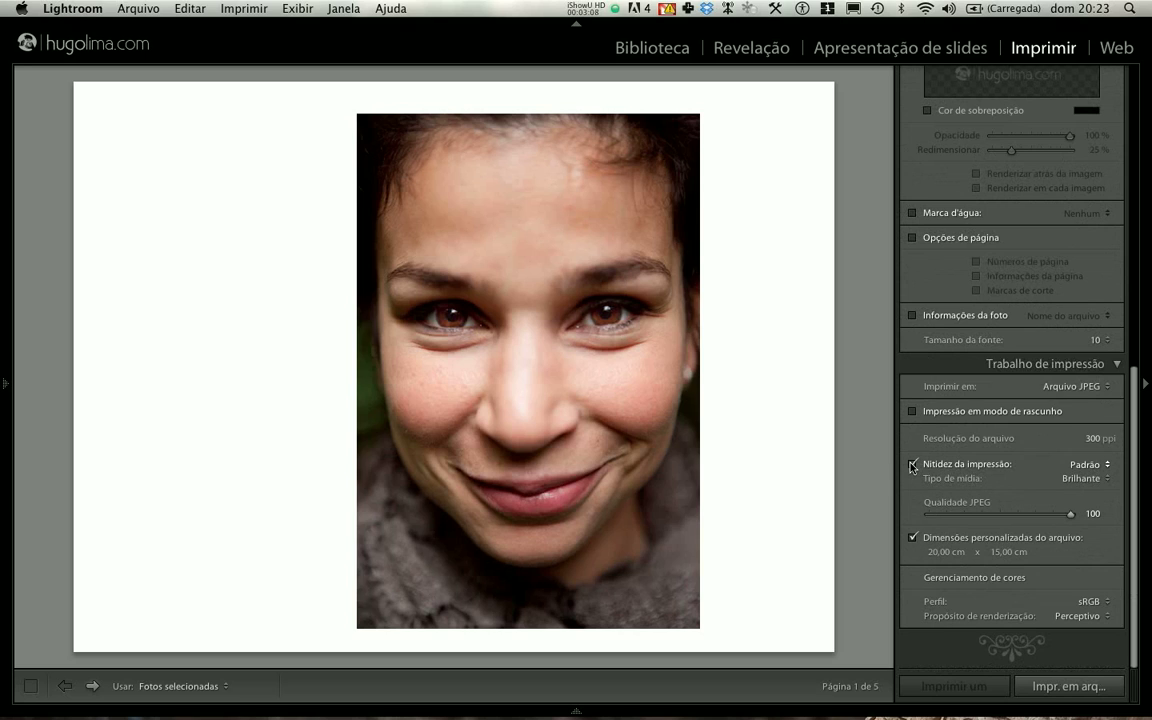
pyautogui.click(1085, 464)
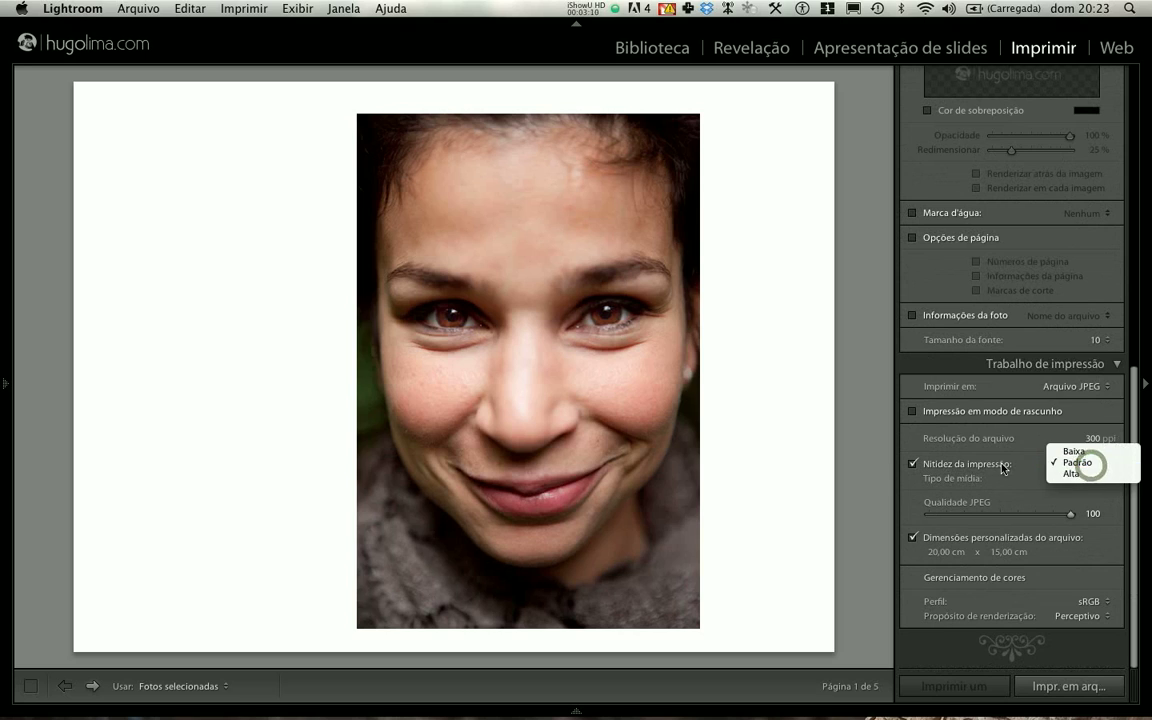
pyautogui.click(1070, 464)
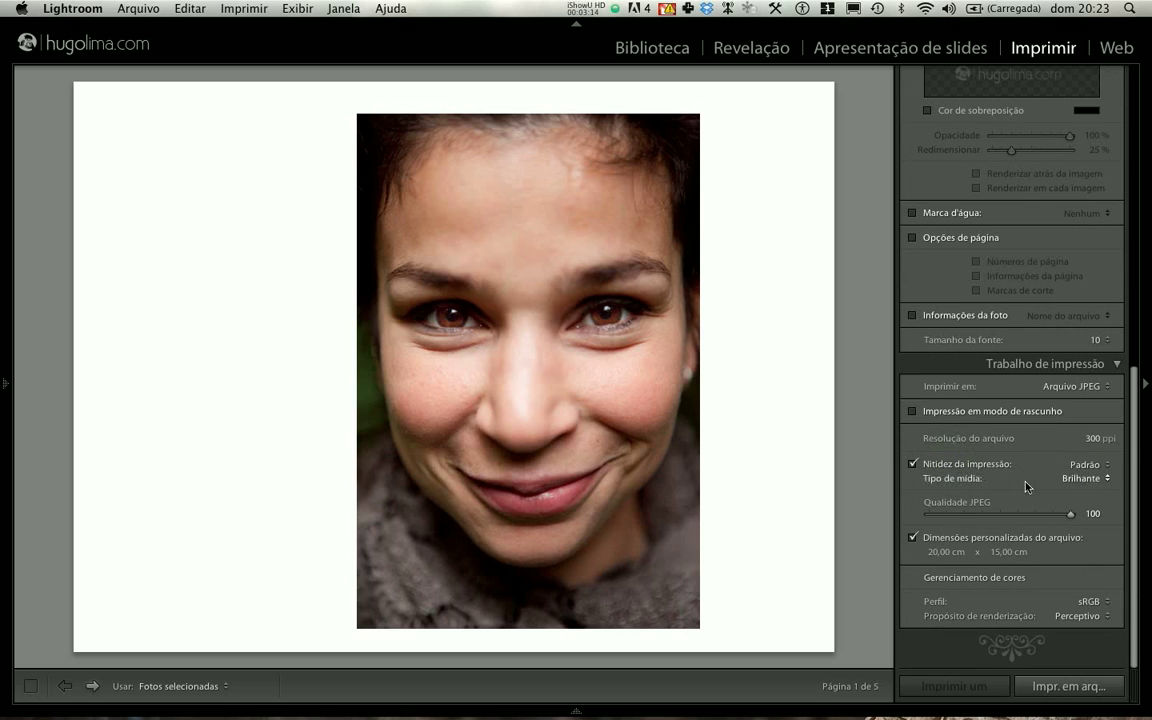
# - Switch the print media type to Fosco and set it back to Brilhante
pyautogui.click(1080, 478)
pyautogui.click(1080, 481)
pyautogui.click(1080, 478)
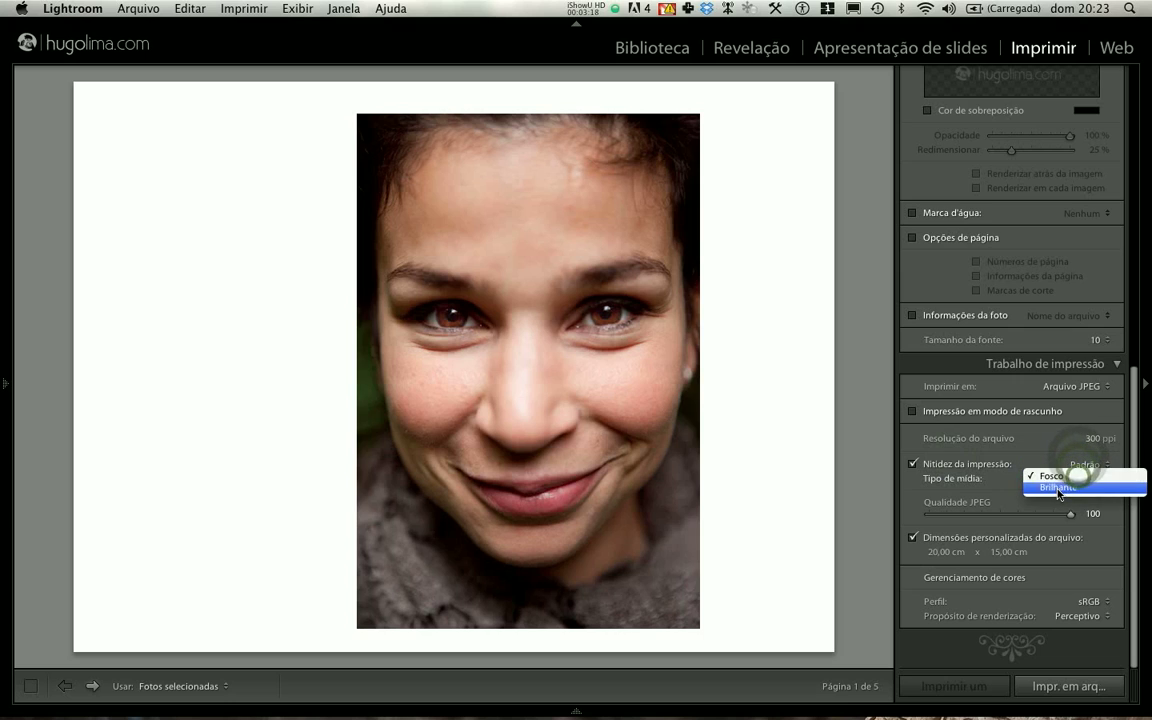
pyautogui.click(1062, 487)
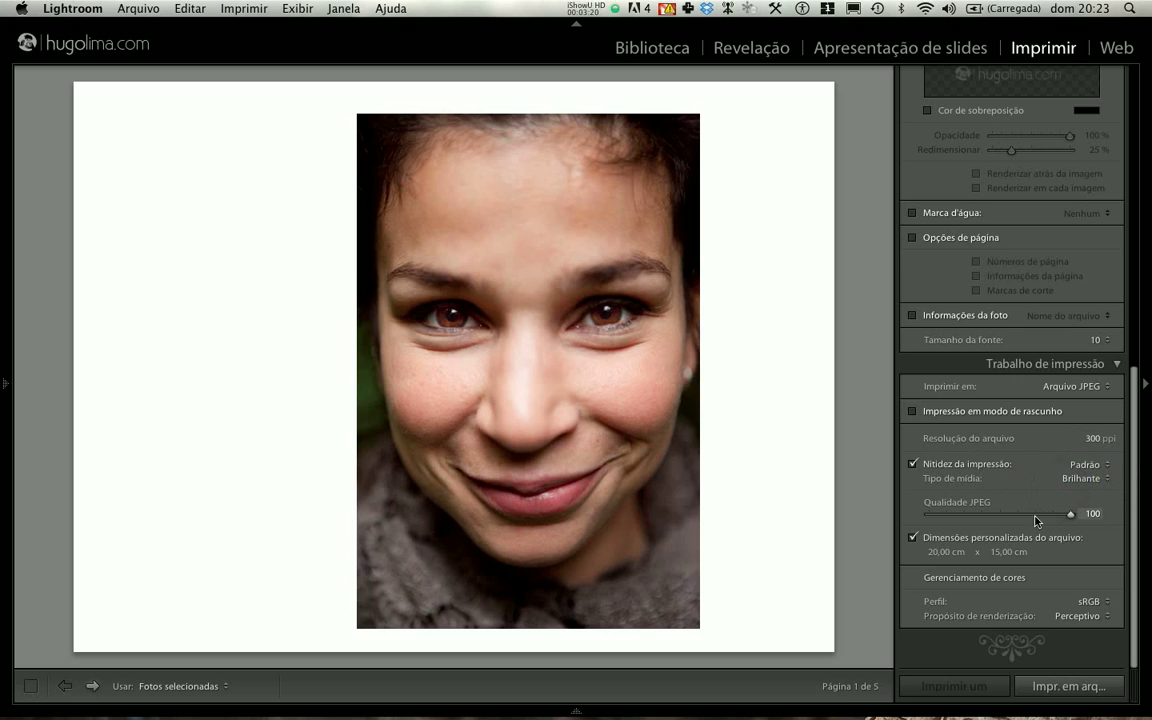
# - Examine the JPEG quality and the custom file width and height in the print job settings
pyautogui.click(1072, 515)
pyautogui.click(944, 550)
pyautogui.click(1005, 553)
pyautogui.click(933, 552)
pyautogui.click(937, 552)
pyautogui.click(1001, 552)
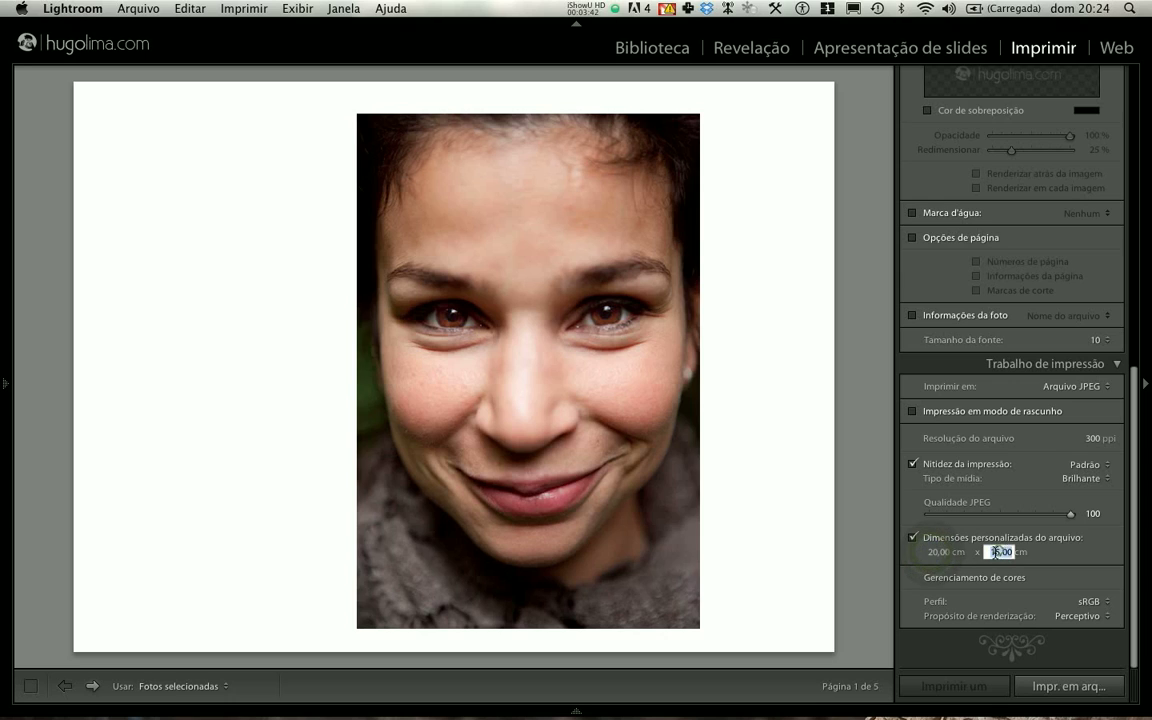
pyautogui.click(943, 555)
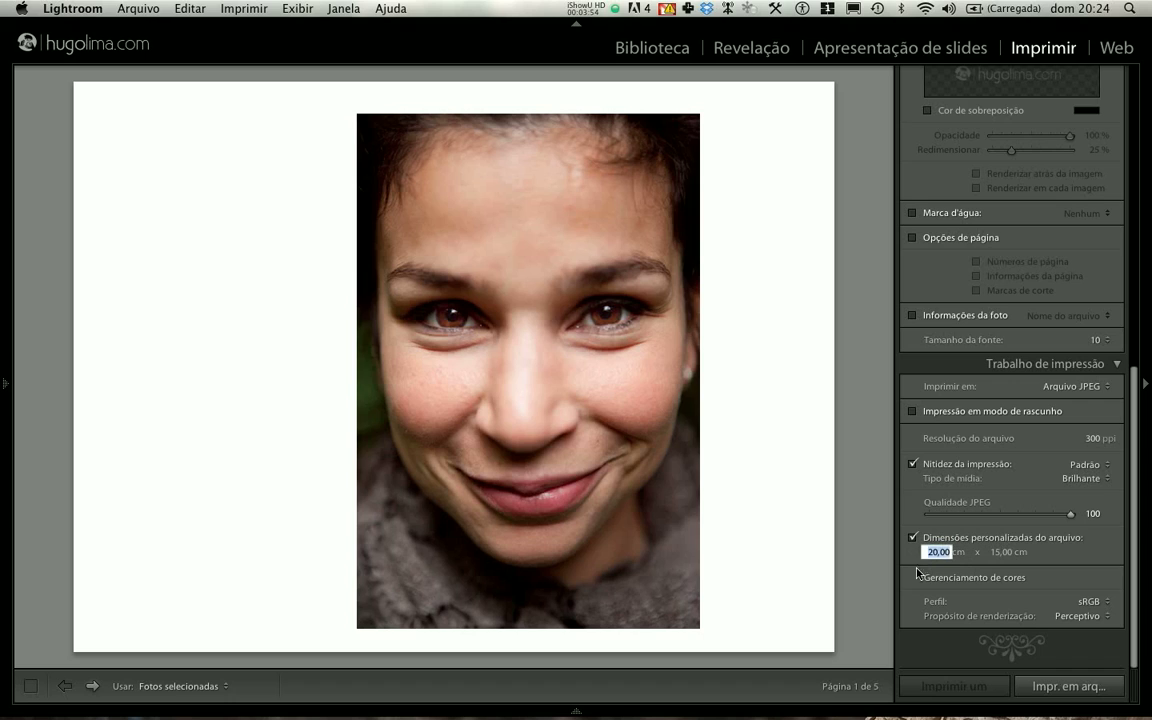
pyautogui.click(925, 572)
# - Enable the page background colour and set it to magenta with hue 311, saturation 100% and lightness 30%
pyautogui.scroll(3, 948, 453)
pyautogui.scroll(5, 948, 453)
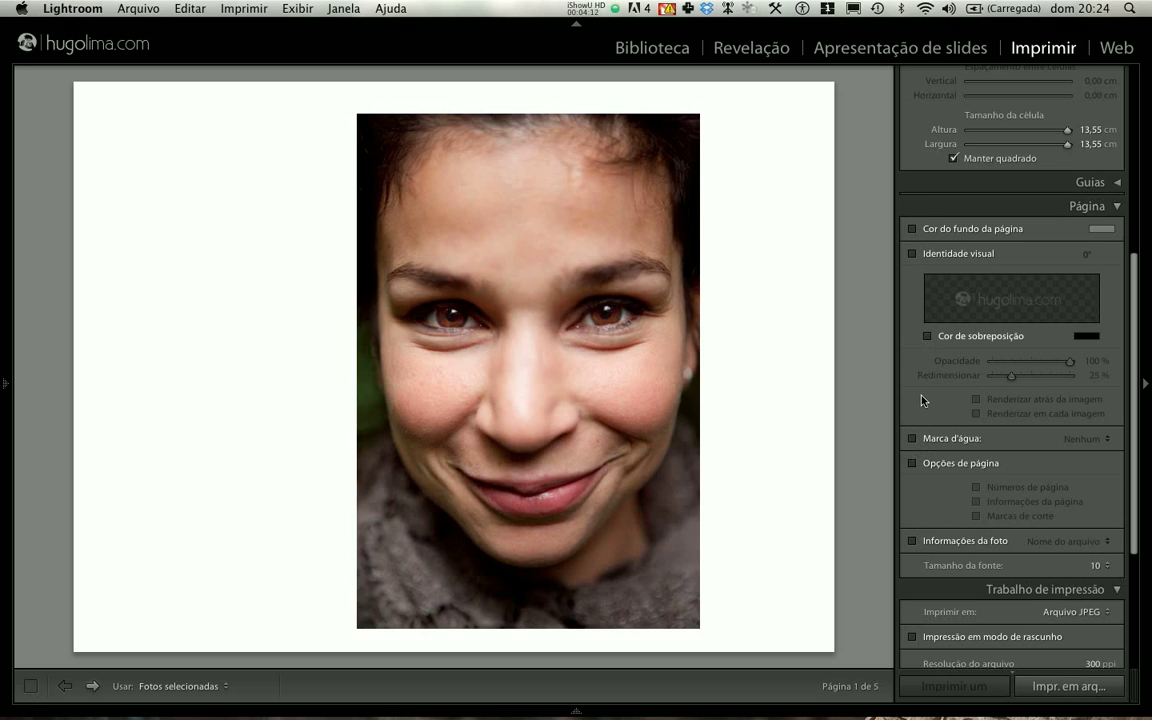
pyautogui.click(912, 229)
pyautogui.click(1101, 229)
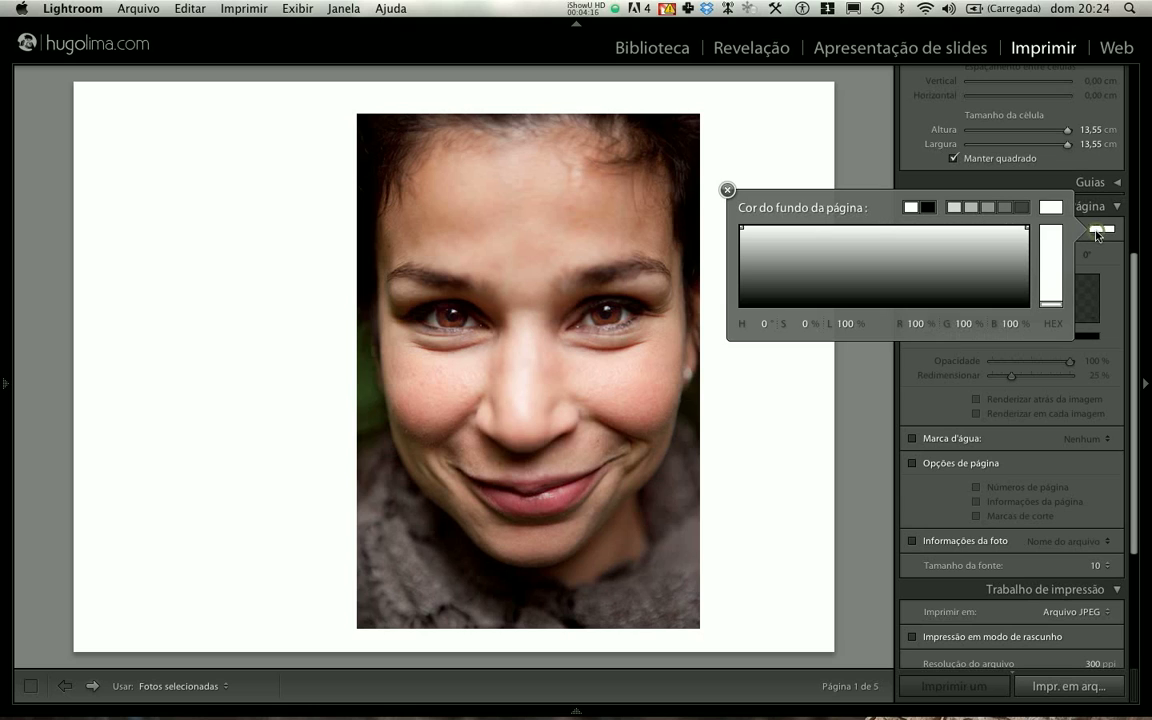
pyautogui.click(989, 281)
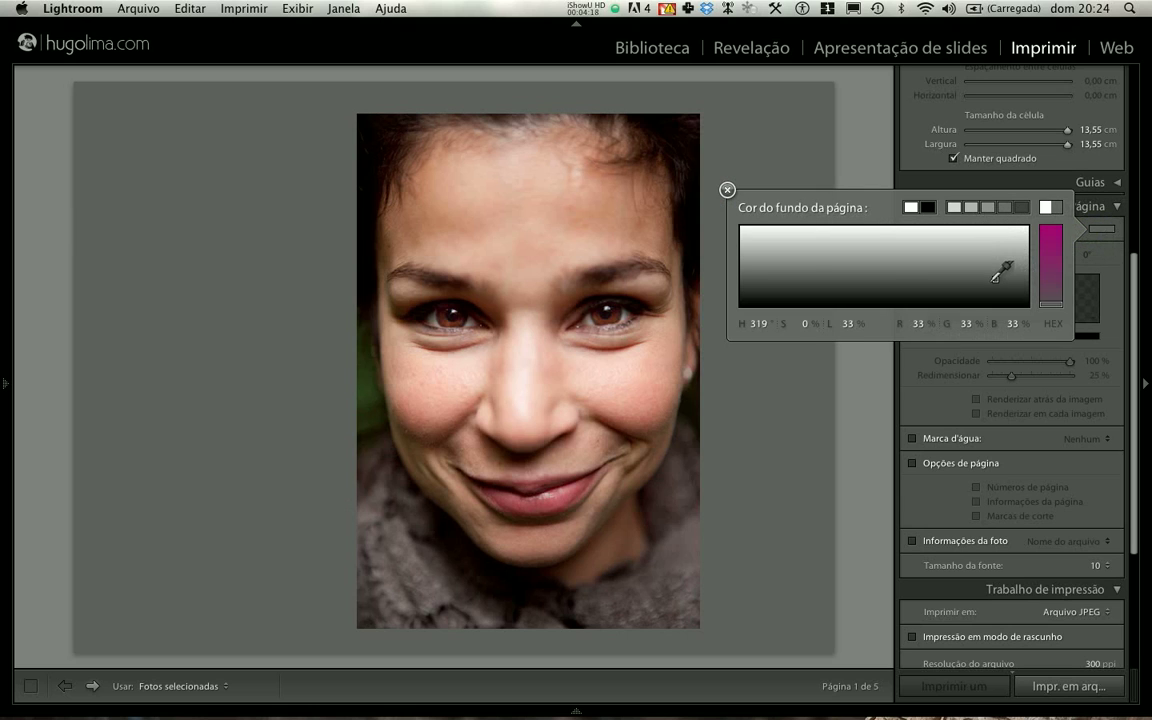
pyautogui.moveTo(1046, 254); pyautogui.dragTo(1046, 227)
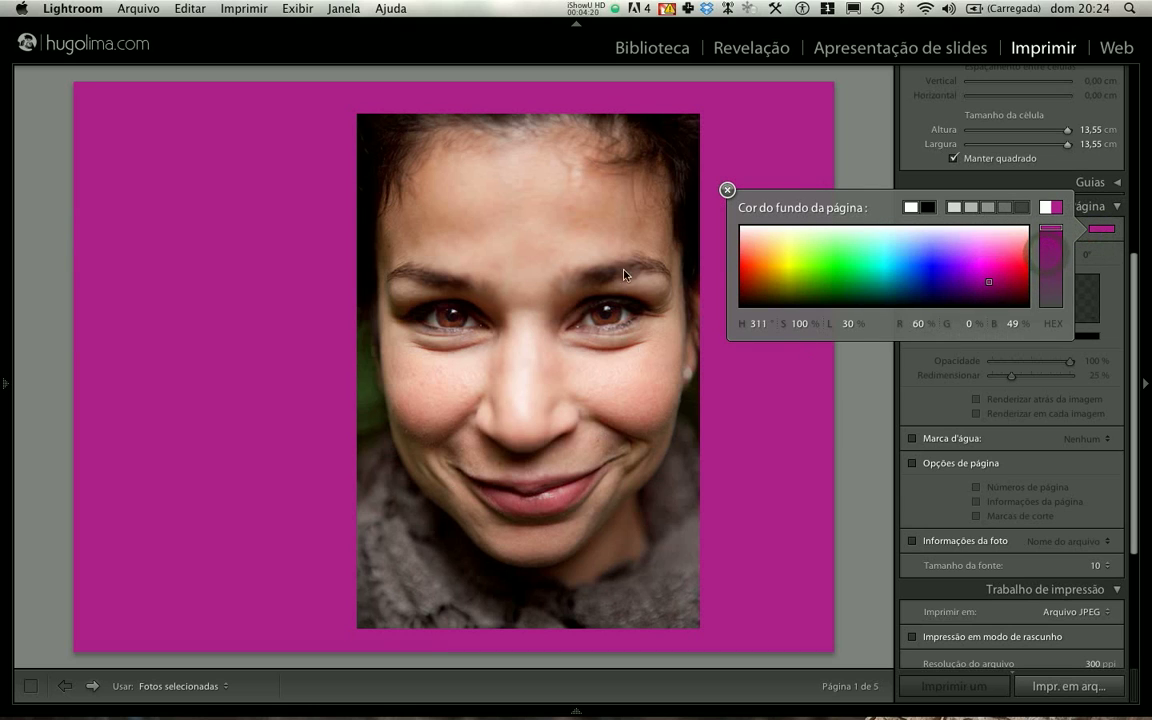
pyautogui.click(728, 191)
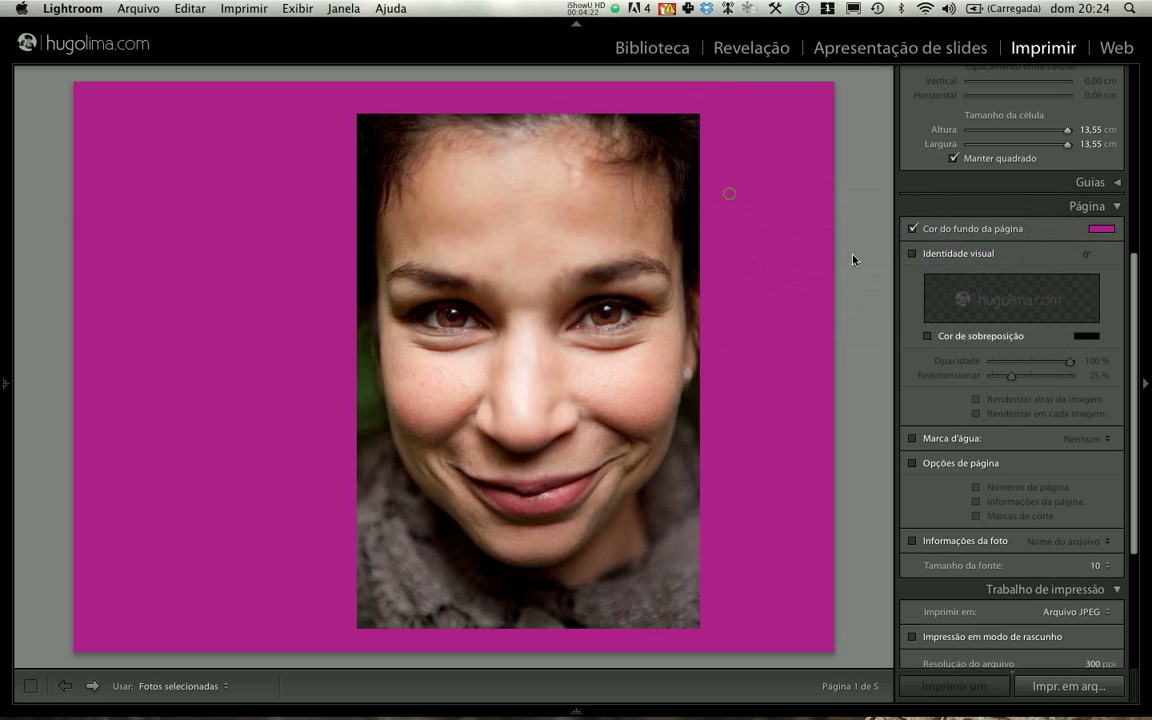
# - Disable the page background colour, and toggle the identity plate on the page, leaving it off
pyautogui.click(911, 229)
pyautogui.click(914, 257)
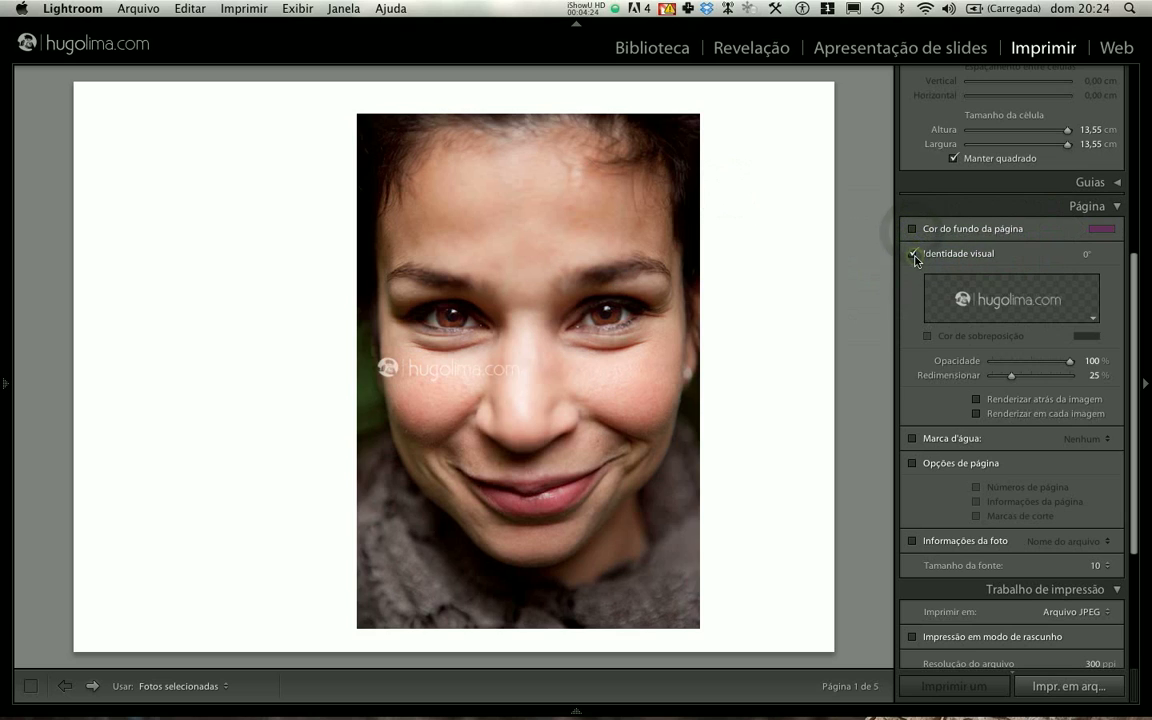
pyautogui.click(914, 257)
pyautogui.click(914, 257)
pyautogui.click(914, 257)
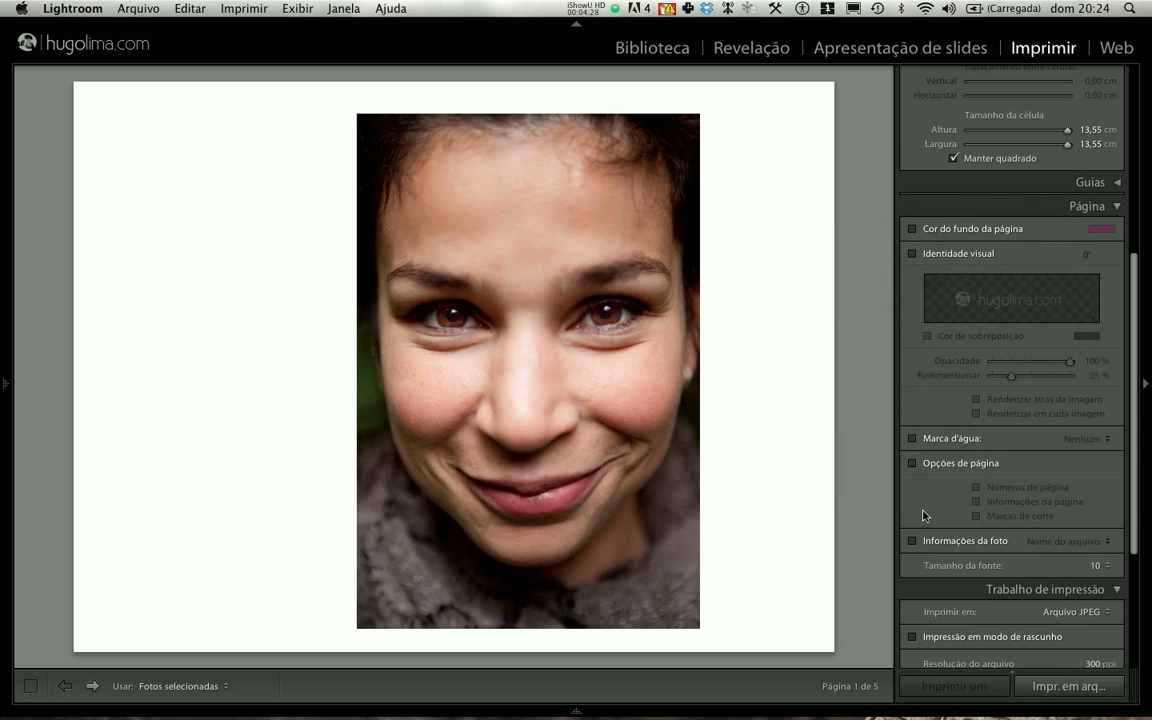
# - Show the layout guides over the page and hide them again
pyautogui.scroll(3, 920, 514)
pyautogui.scroll(10, 925, 512)
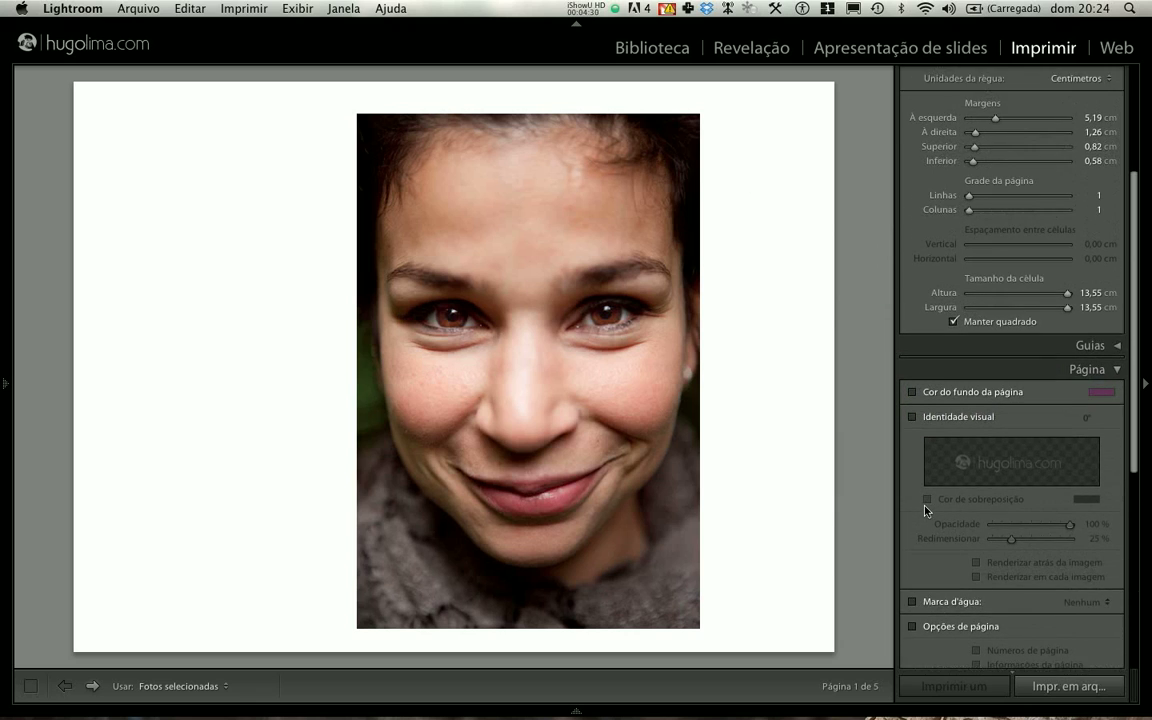
pyautogui.click(1088, 490)
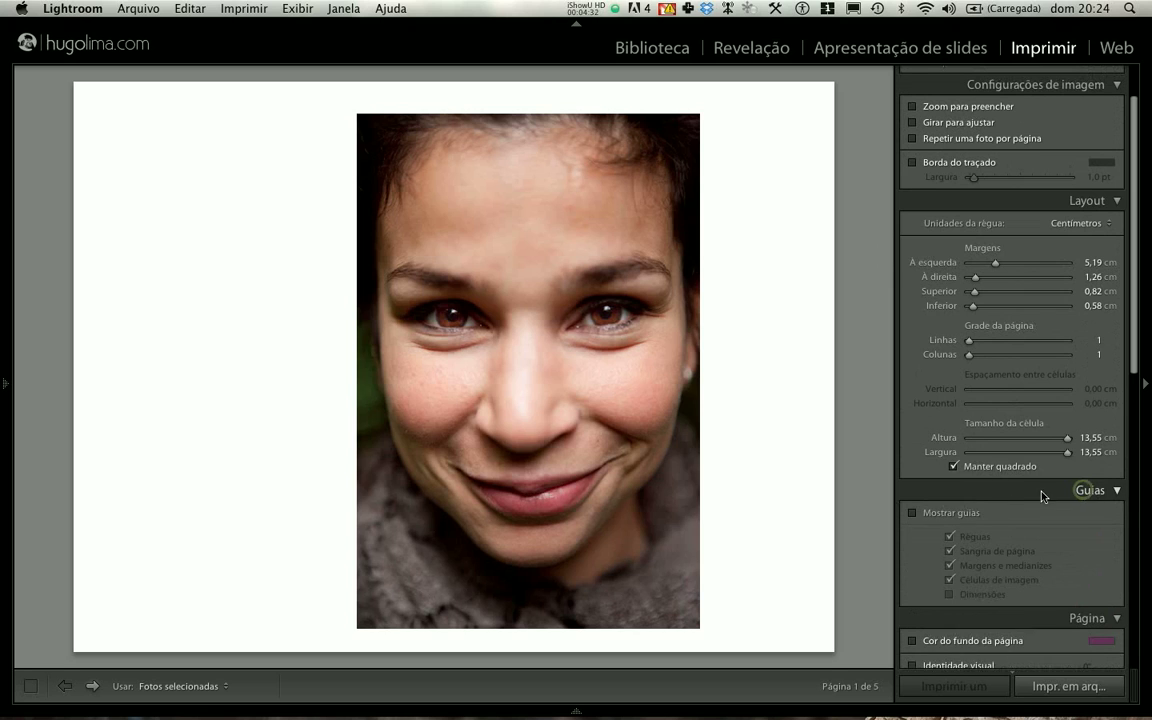
pyautogui.scroll(-1, 967, 512)
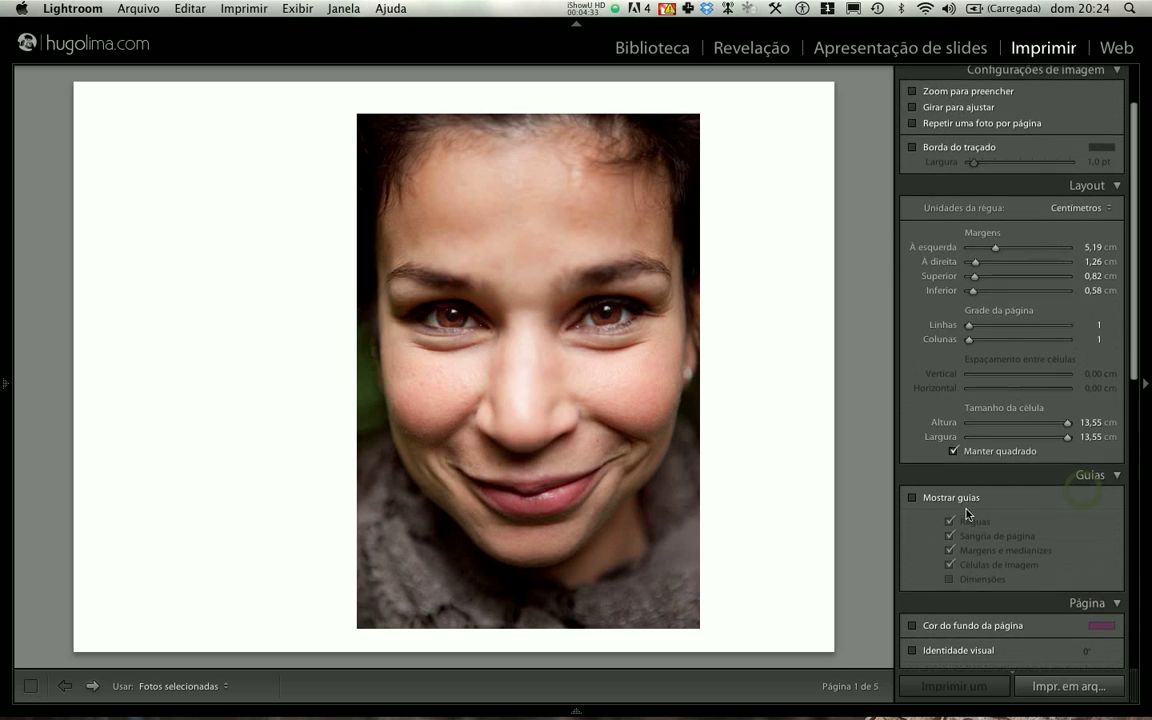
pyautogui.click(912, 495)
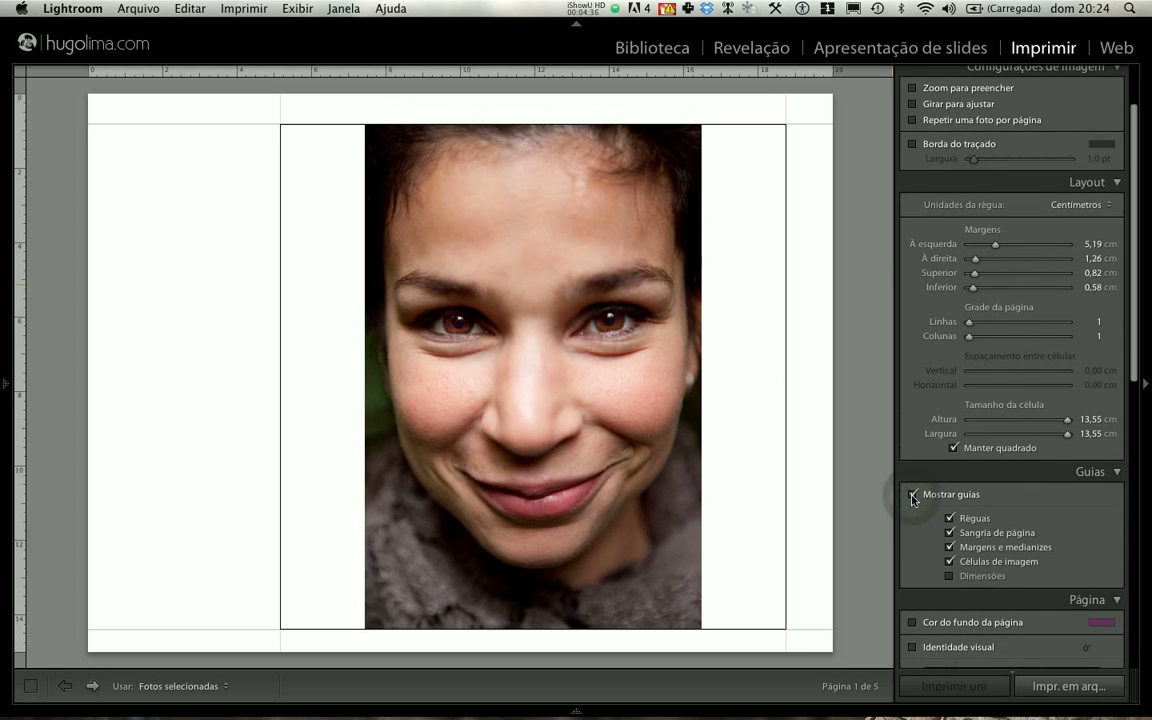
pyautogui.click(912, 495)
pyautogui.click(912, 495)
pyautogui.click(912, 495)
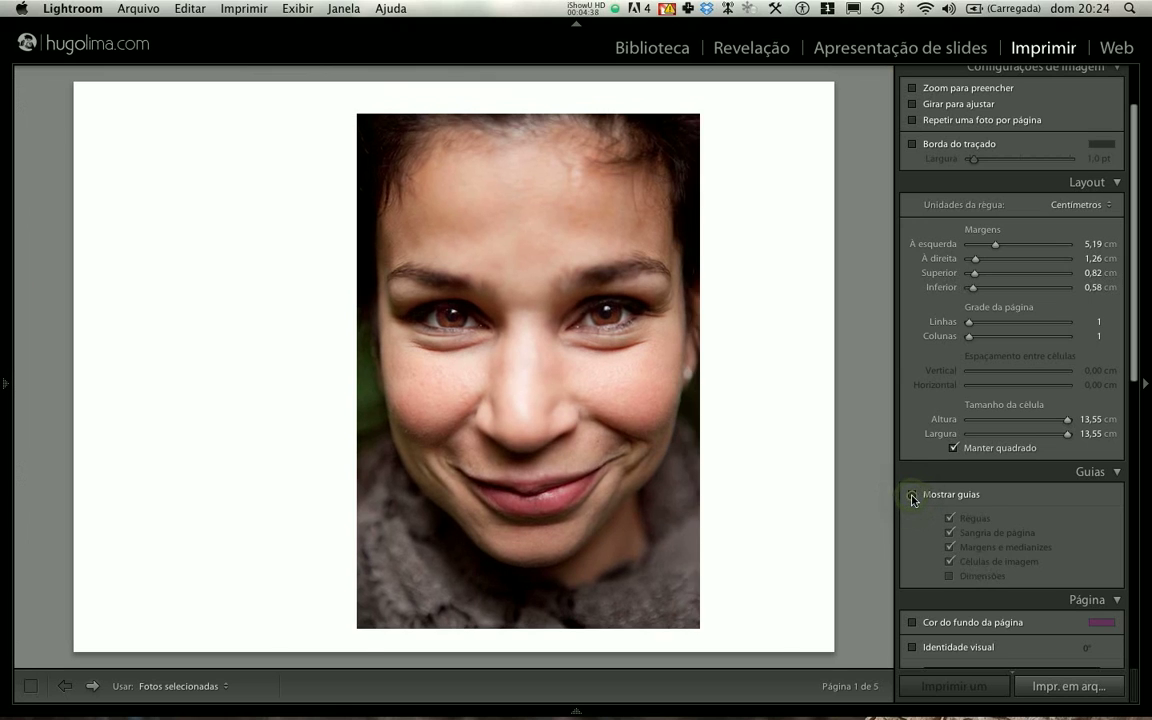
pyautogui.click(912, 495)
pyautogui.click(912, 495)
pyautogui.click(1093, 472)
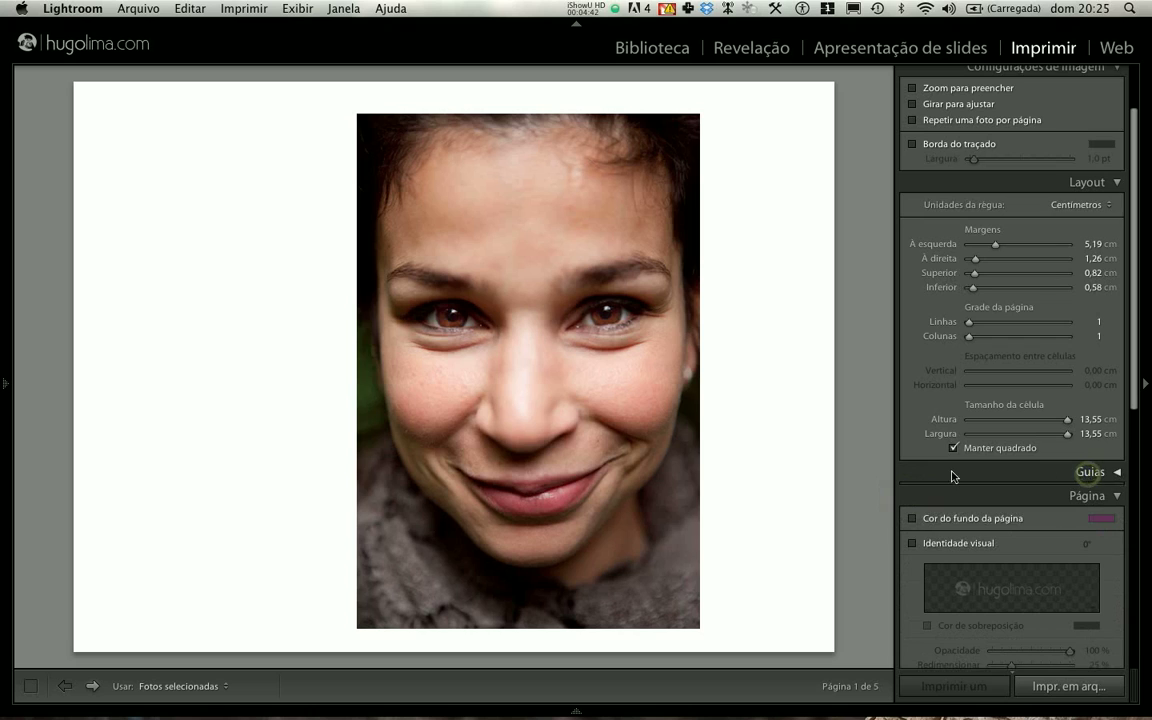
# - Review the available ruler units for the layout, keeping Centímetros
pyautogui.scroll(3, 951, 476)
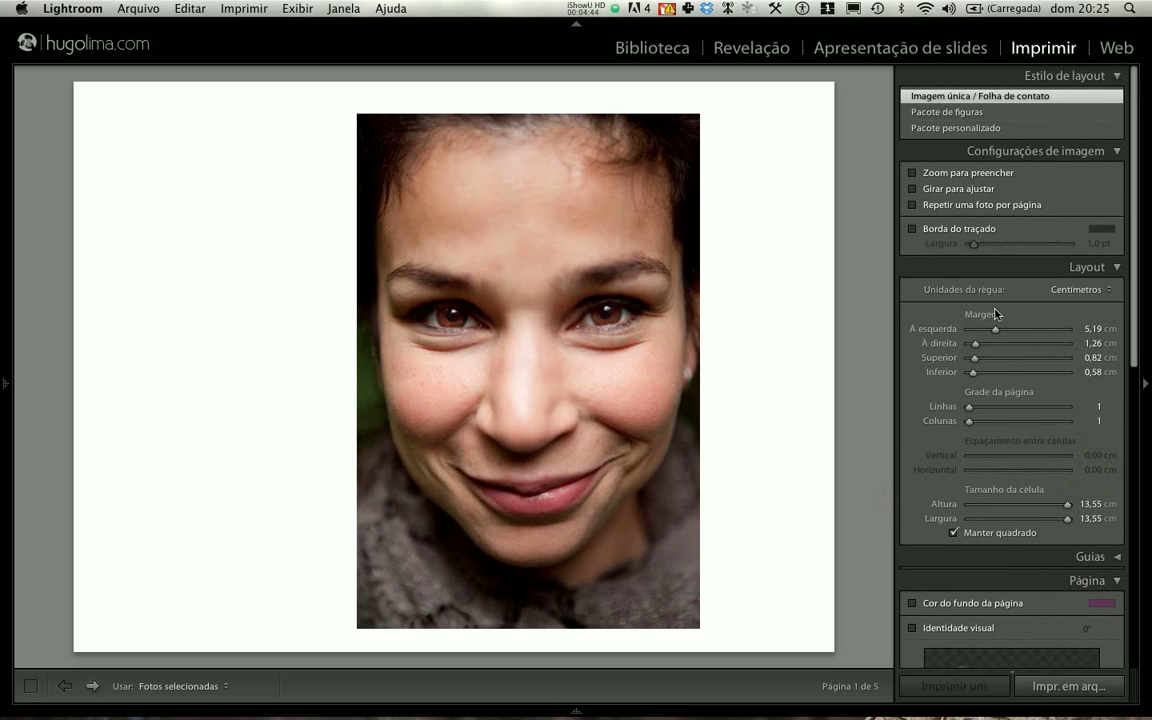
pyautogui.click(1058, 290)
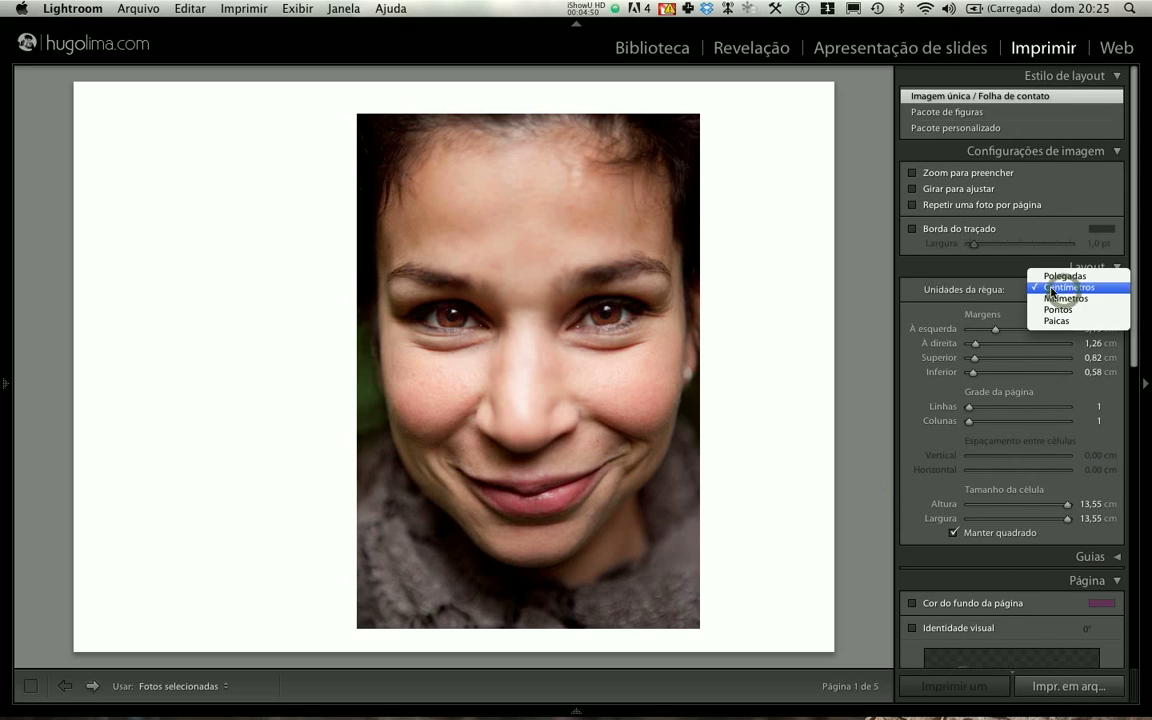
pyautogui.click(1055, 289)
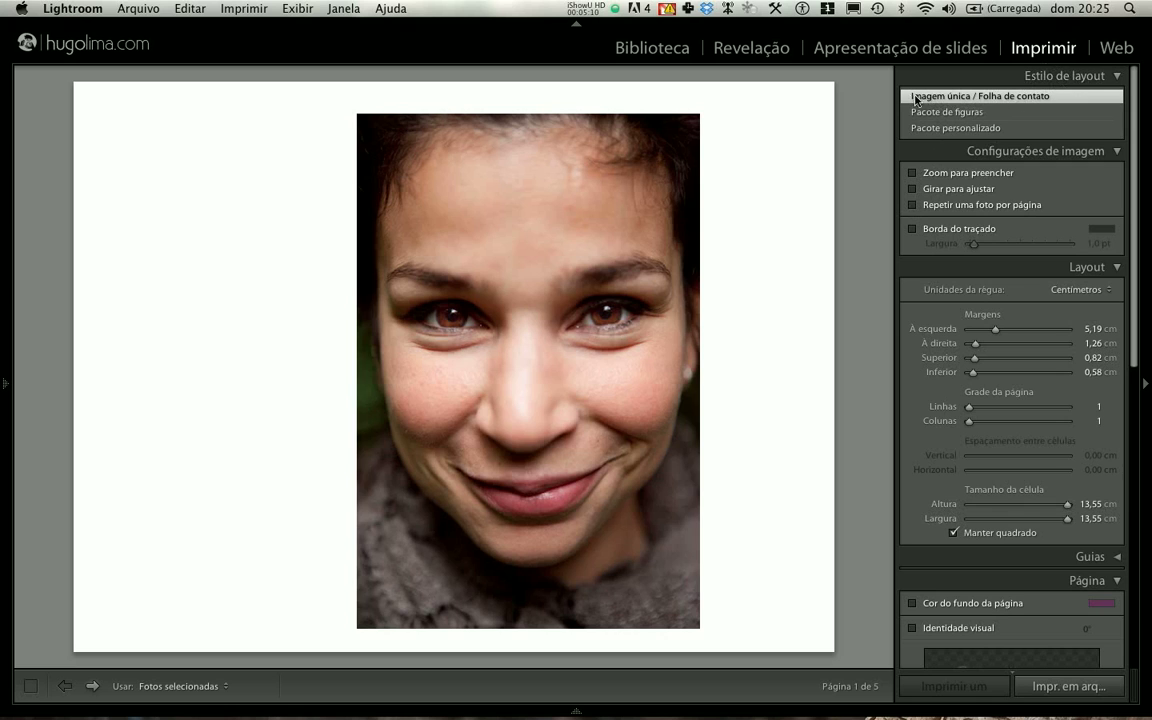
# - Set the left, right, top and bottom page margins to 0 cm
pyautogui.scroll(-4, 982, 300)
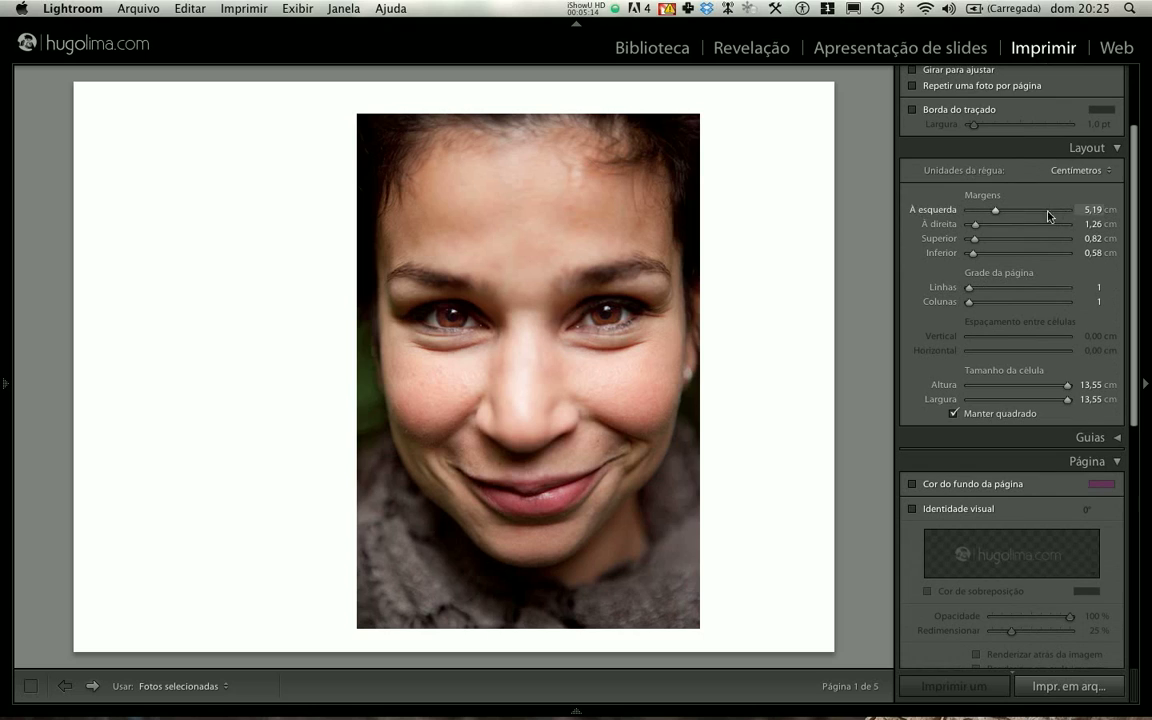
pyautogui.click(1080, 208)
pyautogui.write('0')
pyautogui.press('Tab')
pyautogui.write('0')
pyautogui.press('Tab')
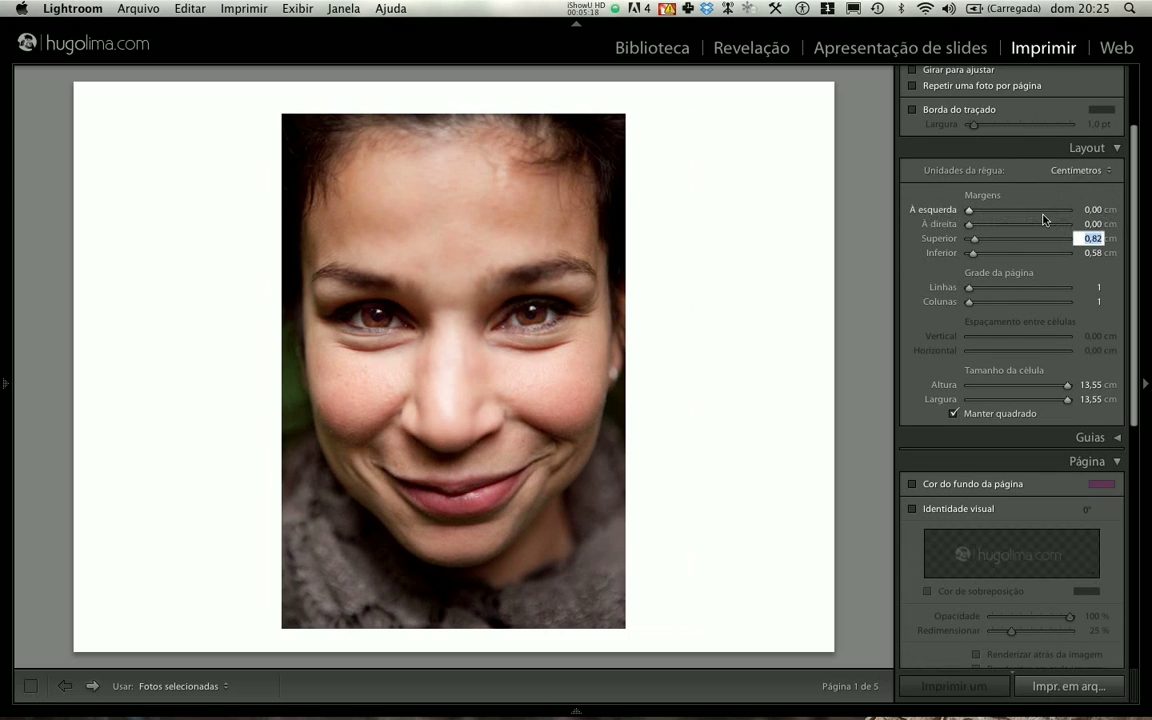
pyautogui.write('0')
pyautogui.press('Tab')
pyautogui.write('0')
pyautogui.press('Tab')
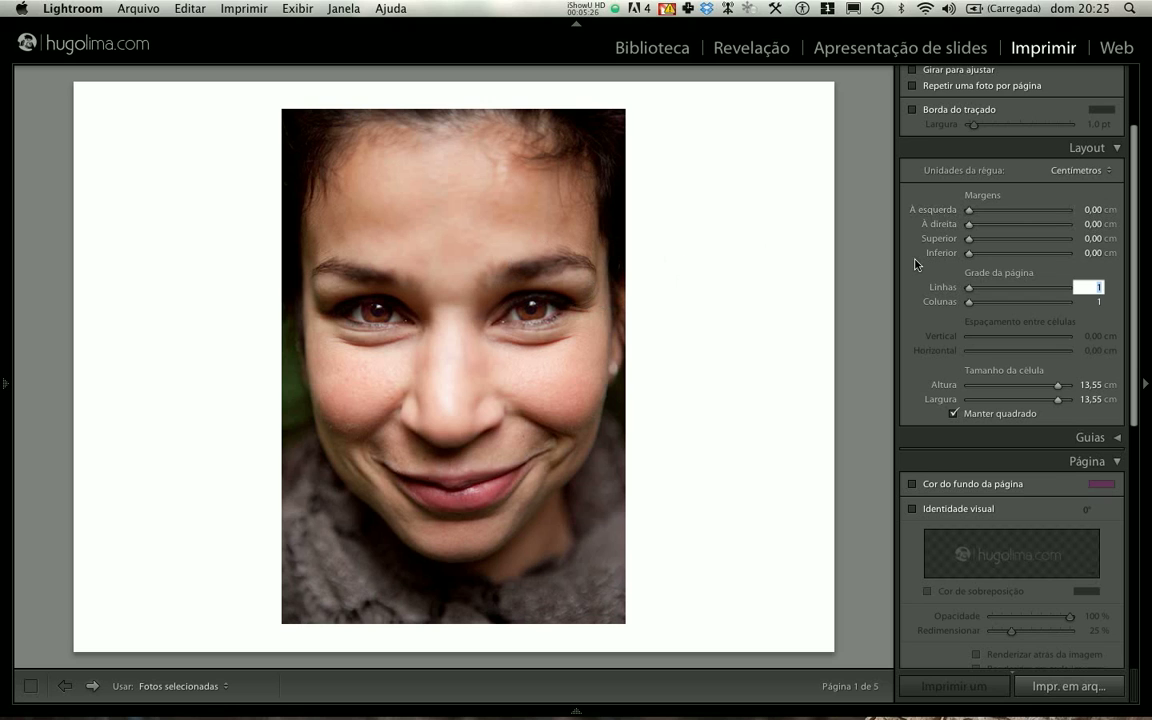
# - Change the print output to Impressora and try to set the left margin to 0 cm
pyautogui.scroll(-10, 916, 263)
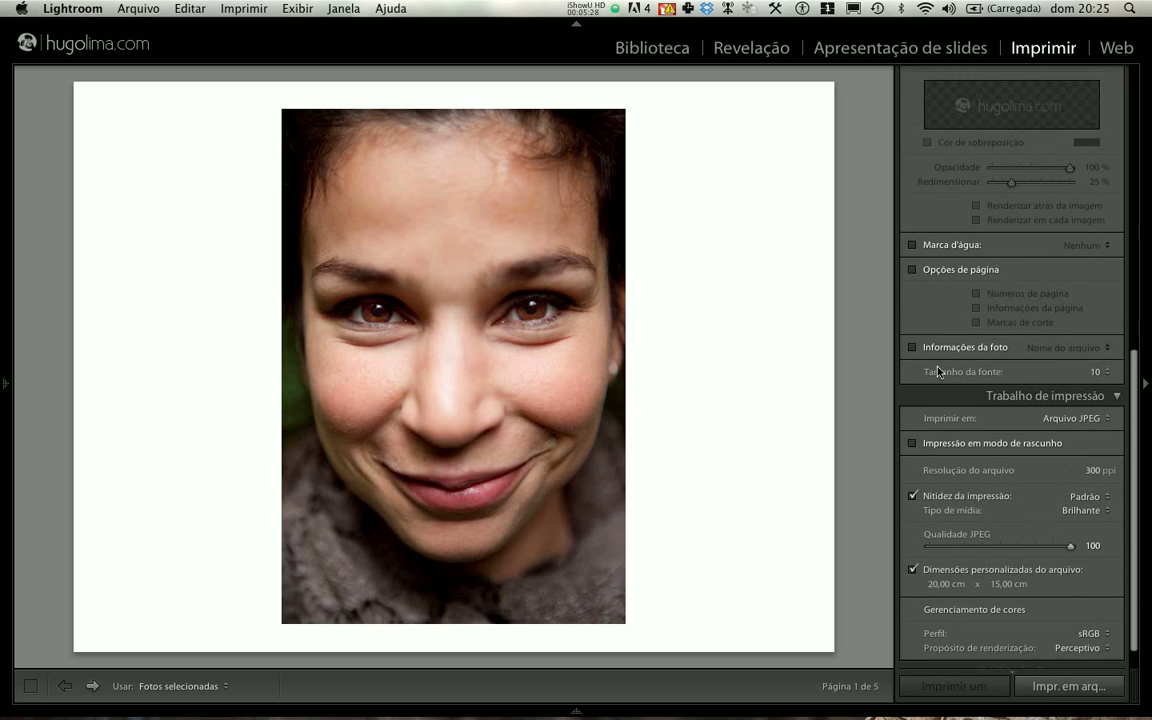
pyautogui.click(1069, 426)
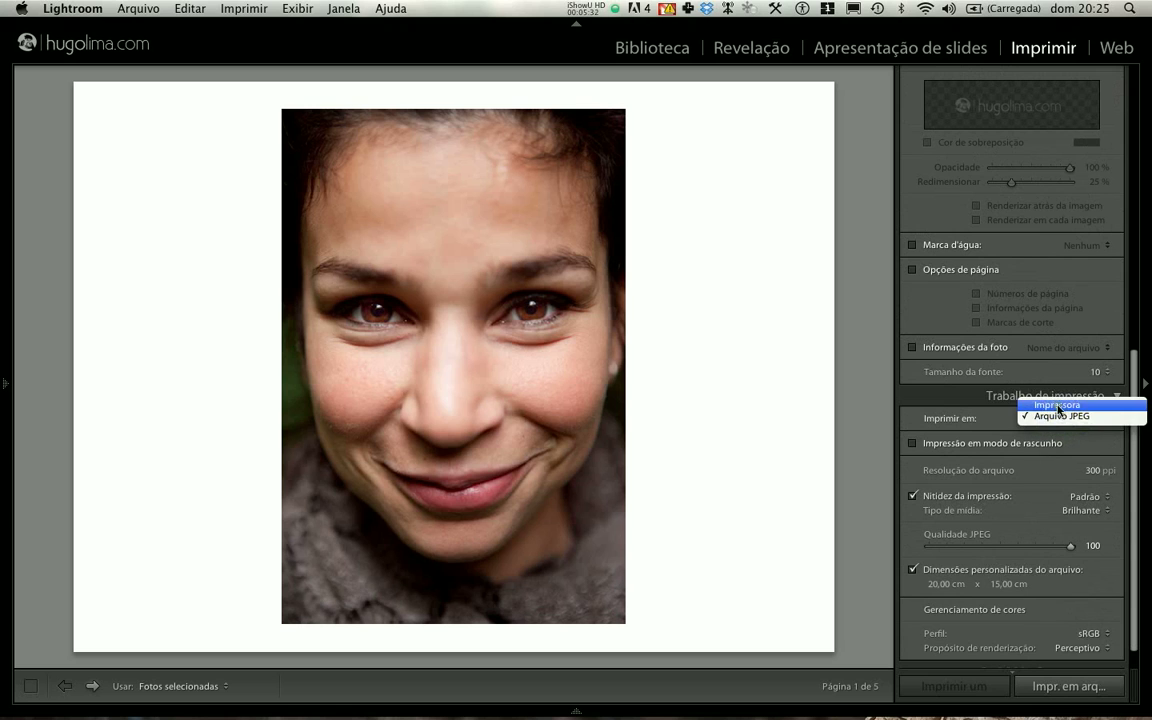
pyautogui.click(1058, 405)
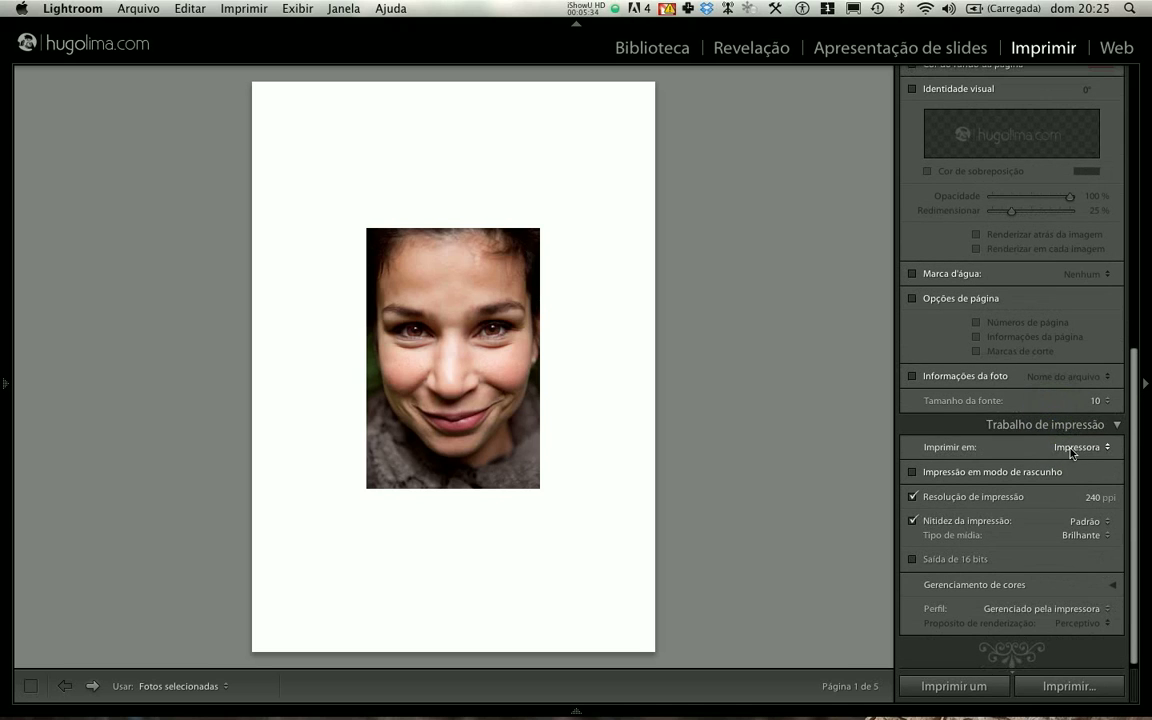
pyautogui.scroll(10, 1047, 446)
pyautogui.click(1090, 328)
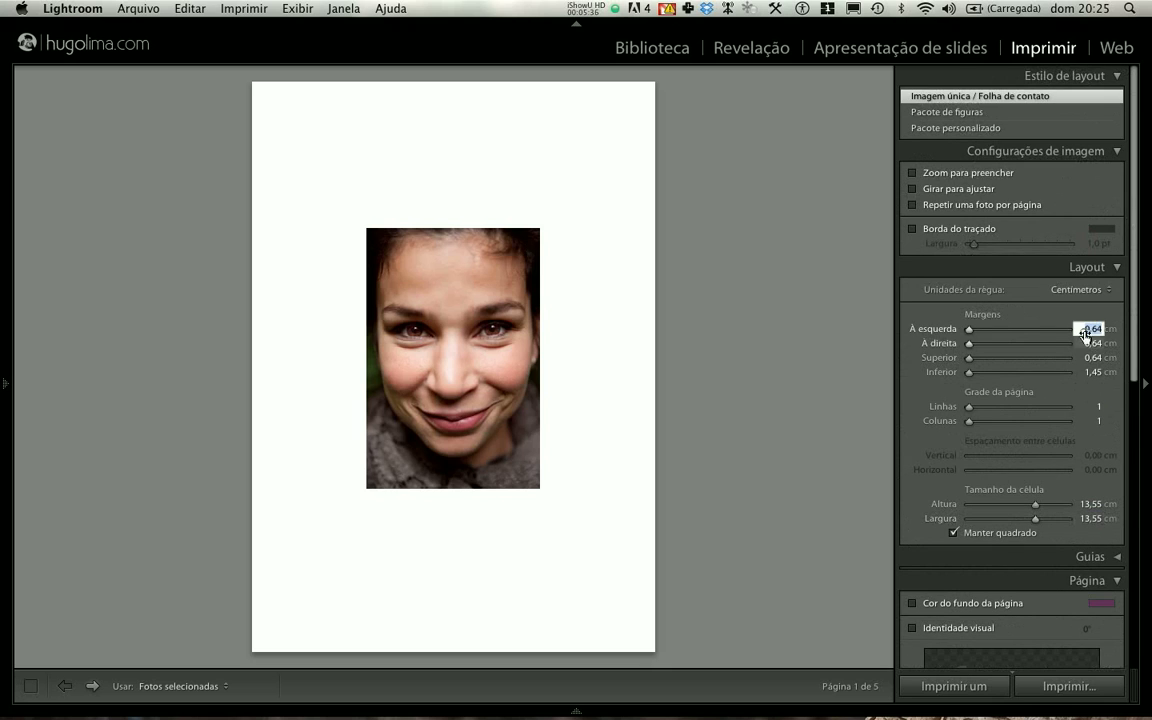
pyautogui.write('0')
pyautogui.press('Return')
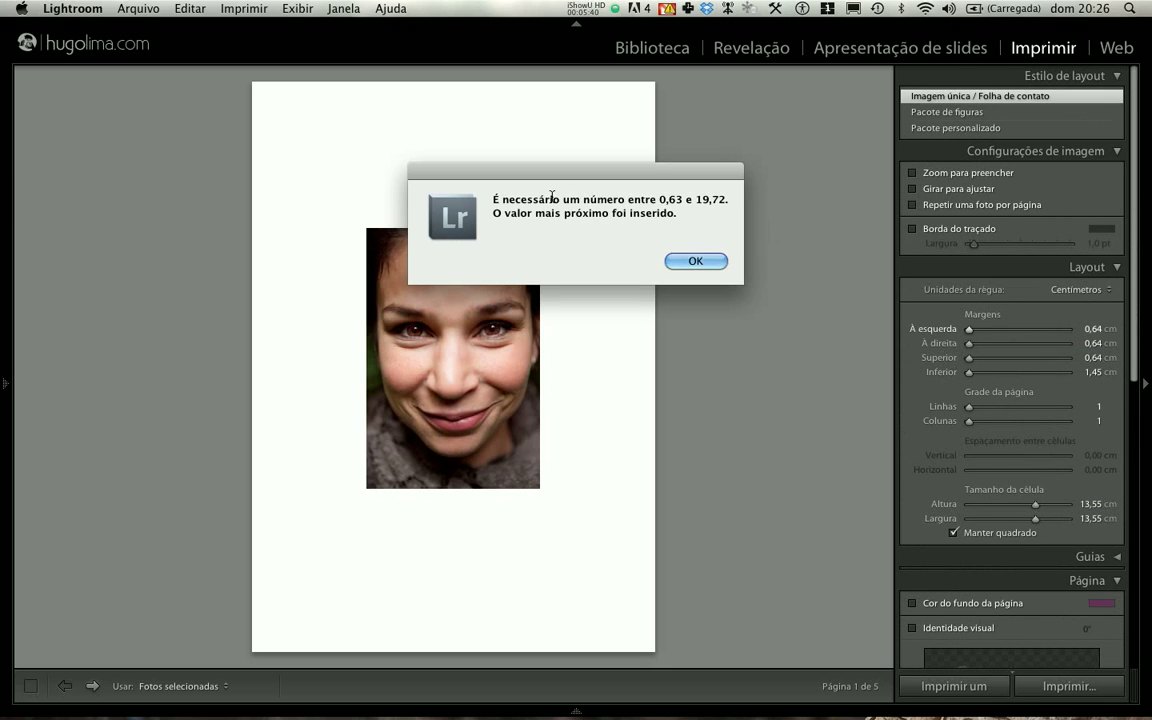
pyautogui.click(693, 262)
pyautogui.scroll(-10, 957, 332)
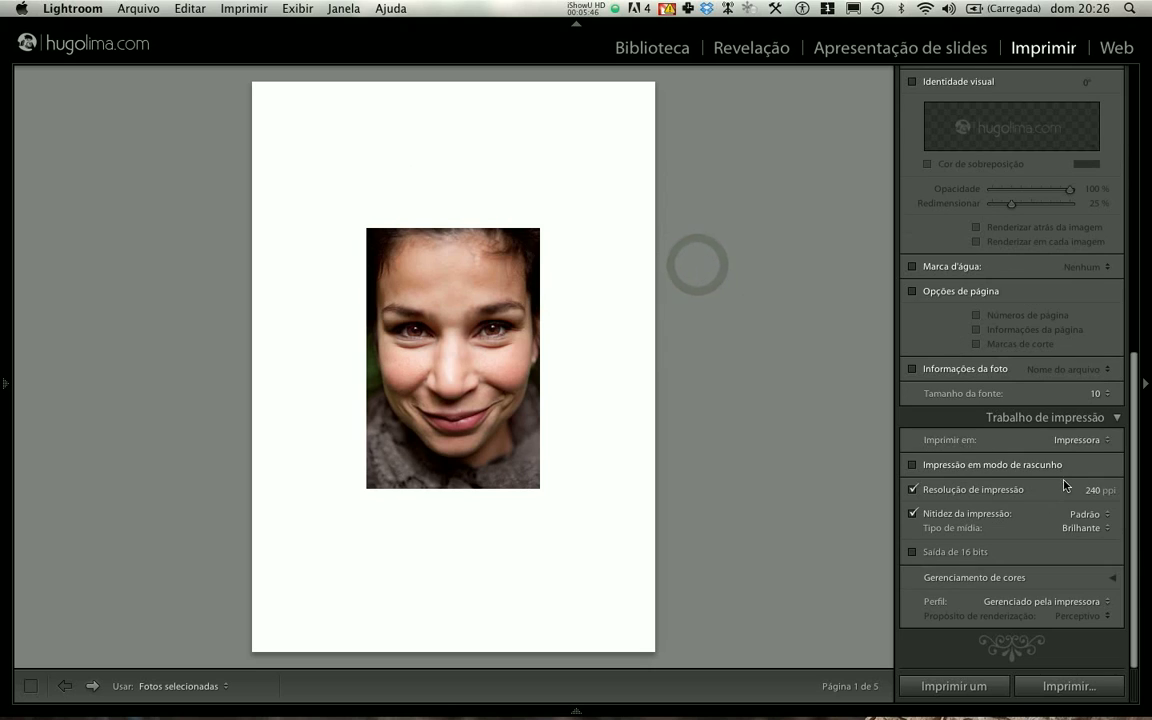
# - Switch the print output back to Arquivo JPEG and enable custom file dimensions of 20 x 15 cm
pyautogui.click(1072, 441)
pyautogui.click(1062, 449)
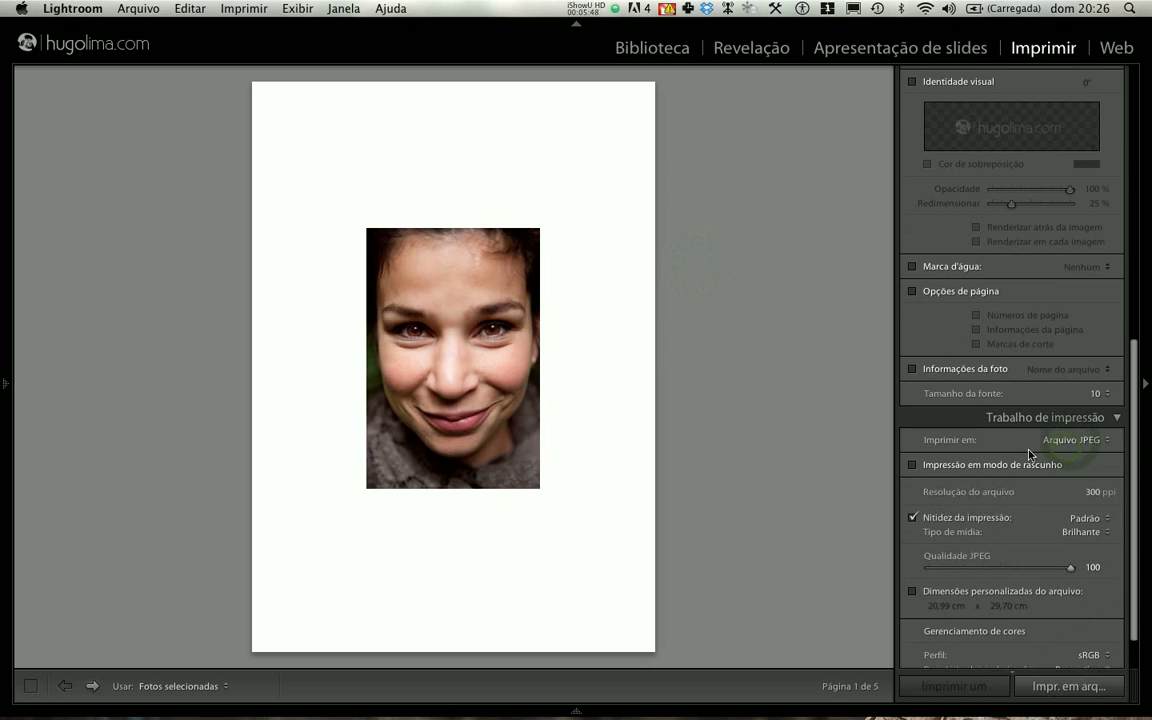
pyautogui.scroll(2, 1029, 457)
pyautogui.scroll(-3, 1029, 458)
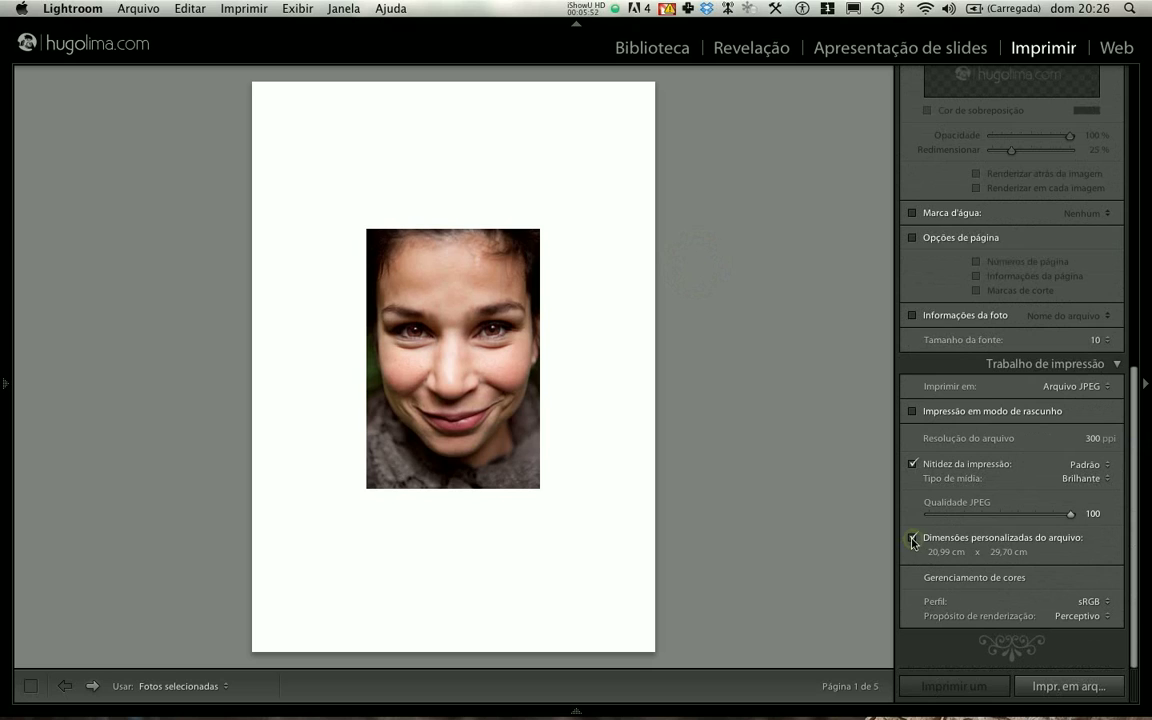
pyautogui.click(945, 552)
pyautogui.write('20')
pyautogui.press('Tab')
pyautogui.press('Return')
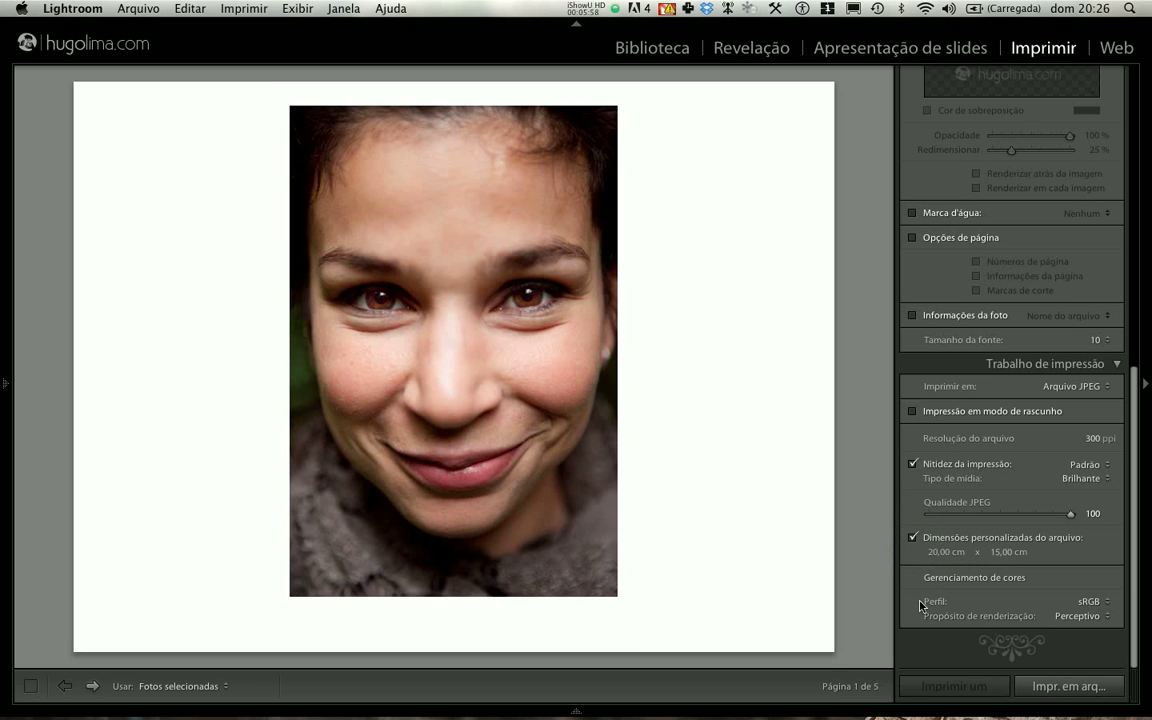
# - Set all four page margins of the JPEG layout to 0 cm
pyautogui.scroll(8, 945, 566)
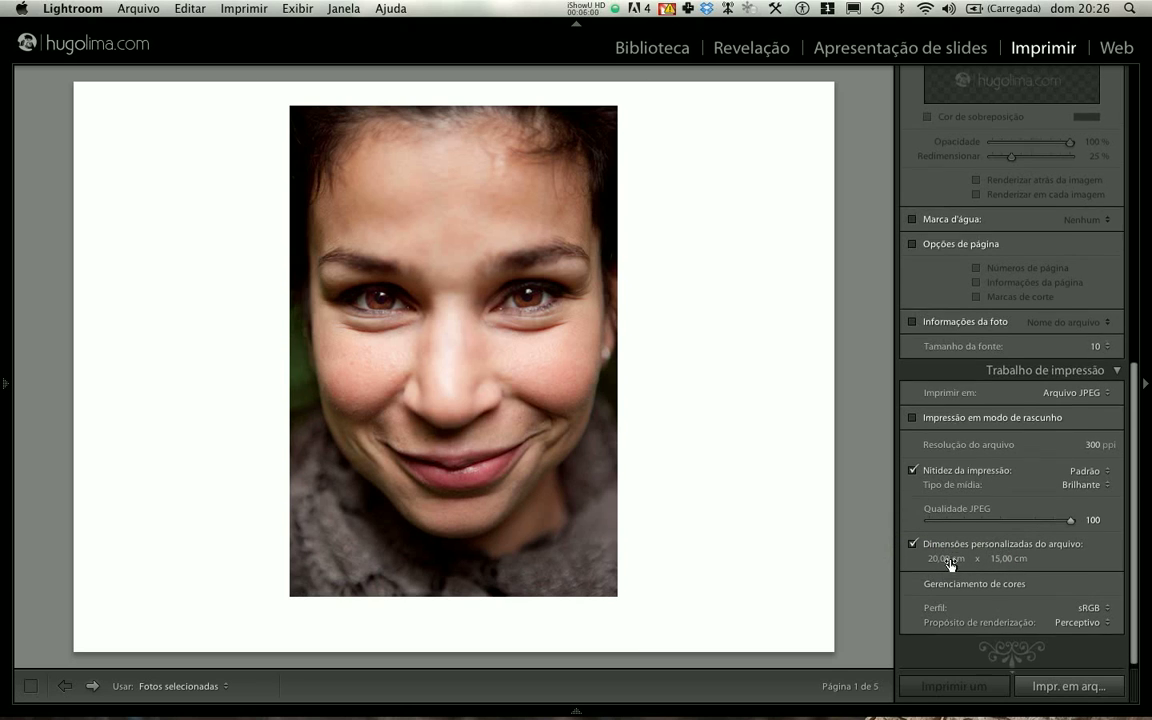
pyautogui.scroll(8, 949, 568)
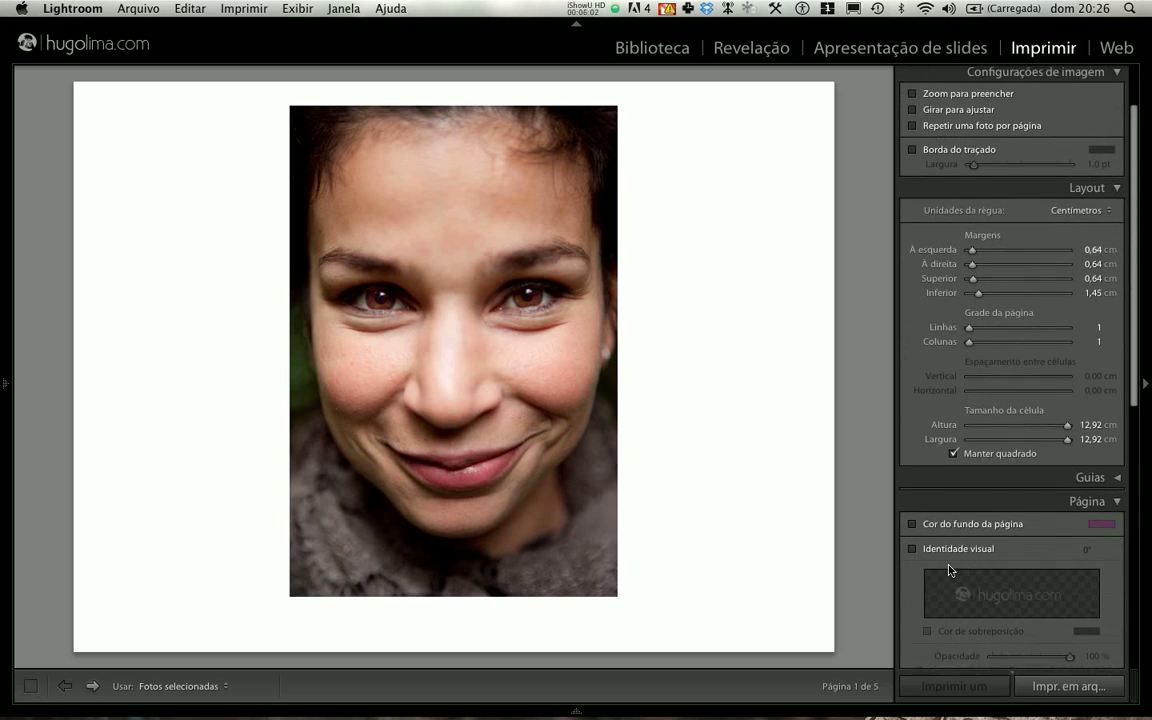
pyautogui.click(1093, 328)
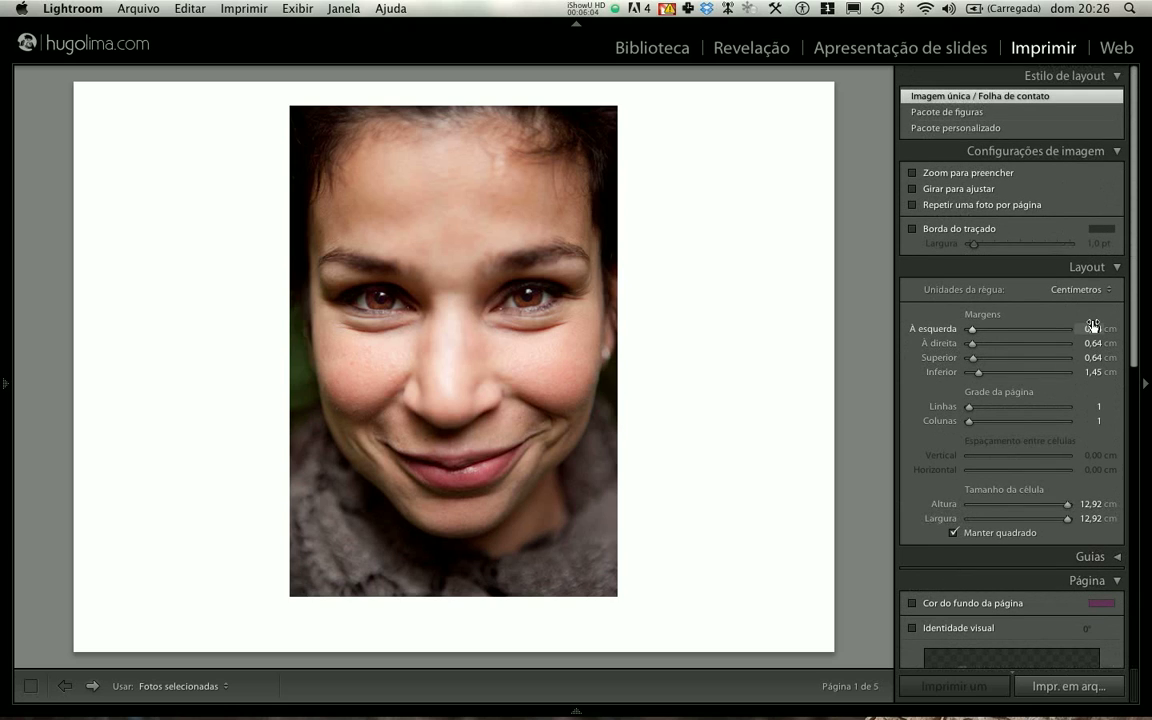
pyautogui.write('0')
pyautogui.press('Tab')
pyautogui.write('0')
pyautogui.press('Tab')
pyautogui.write('0')
pyautogui.press('Tab')
pyautogui.write('0')
pyautogui.press('Return')
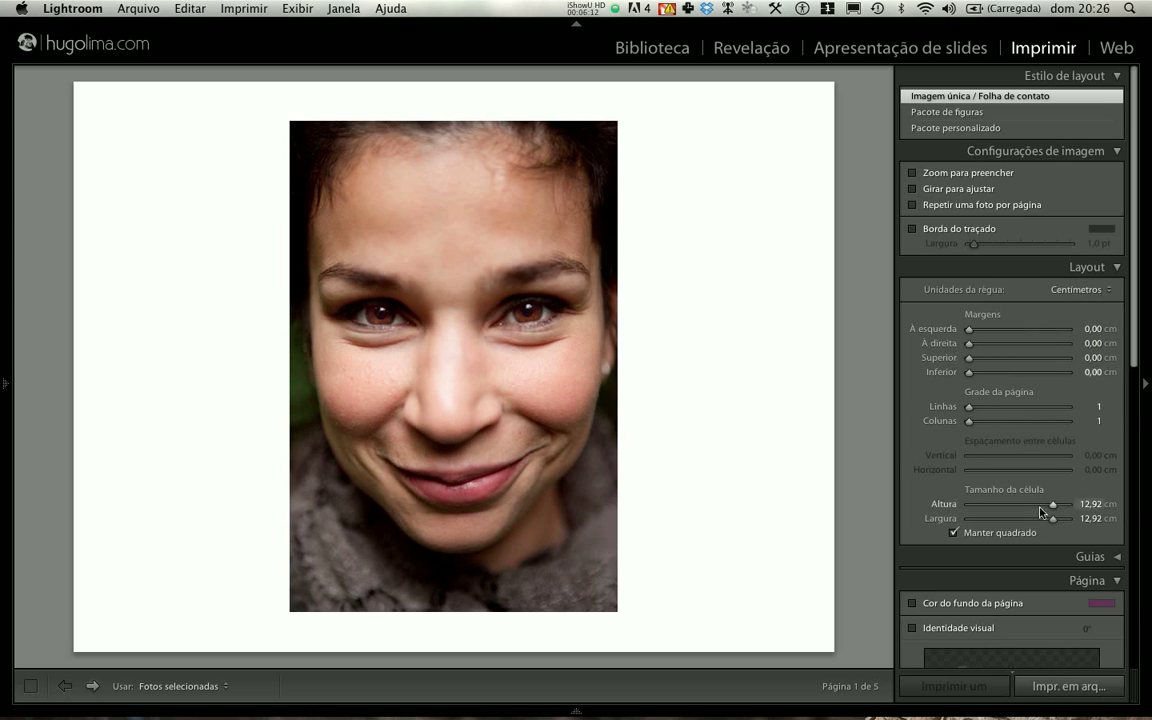
# - Enter a cell height of 15 cm and a cell width of 10 cm with Manter quadrado enabled
pyautogui.click(1090, 504)
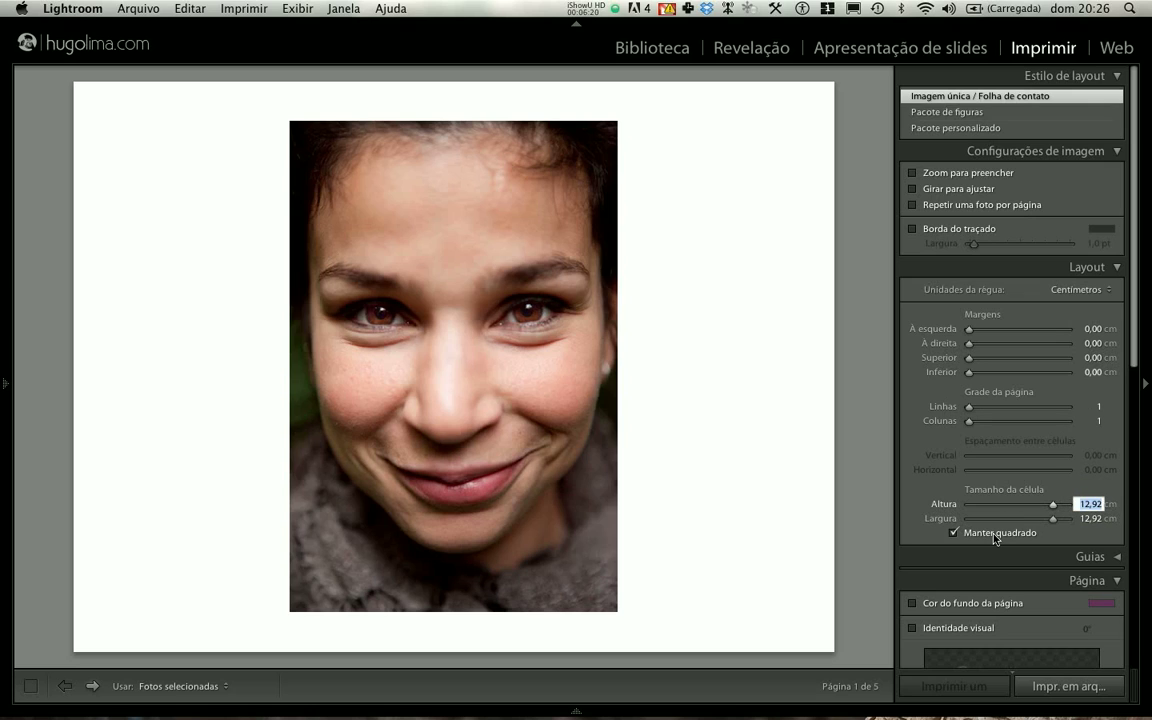
pyautogui.write('15')
pyautogui.click(1090, 518)
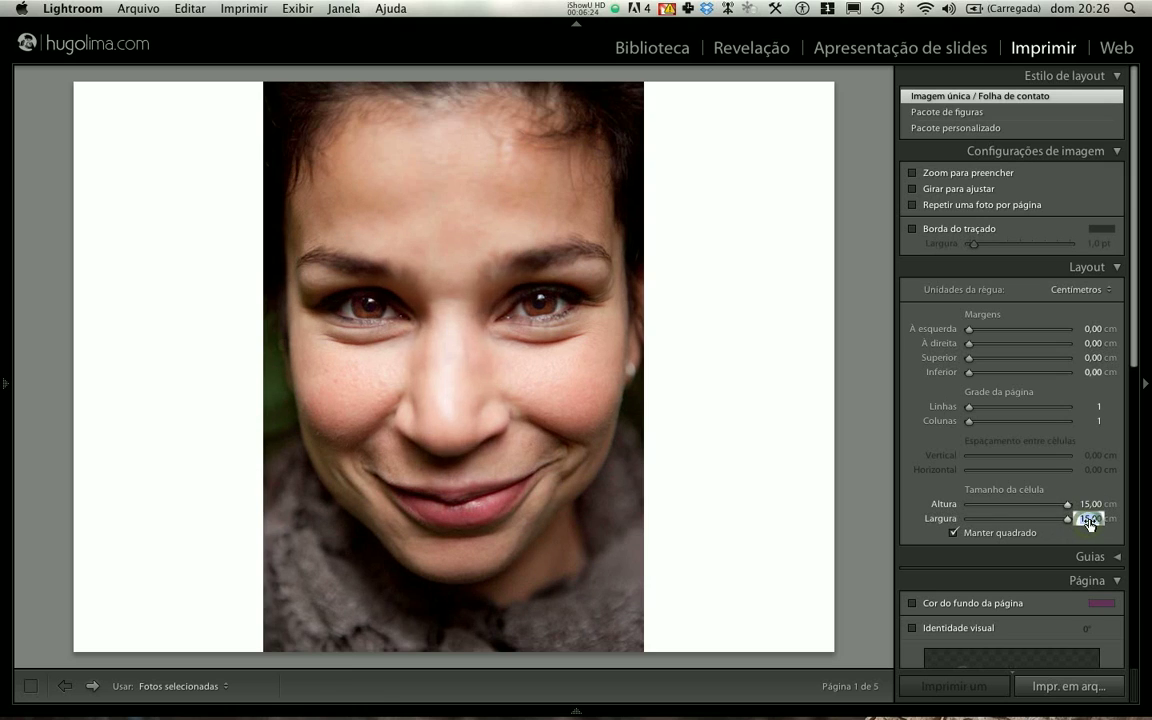
pyautogui.write('10')
pyautogui.press('Return')
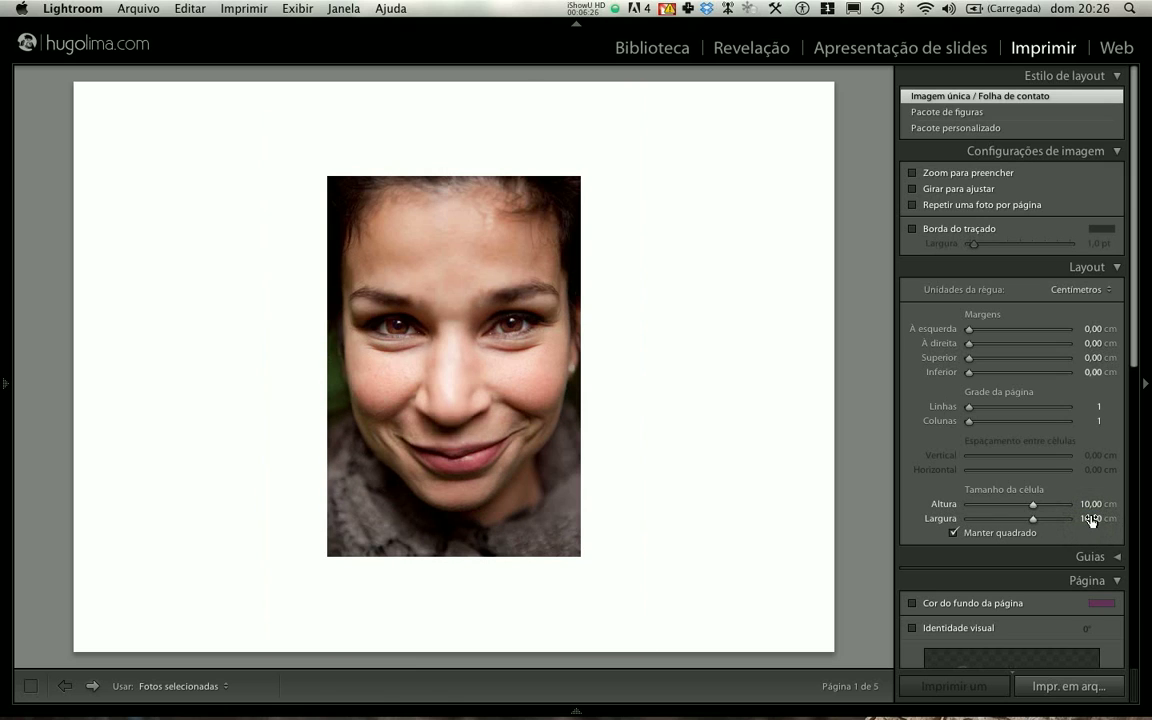
# - Disable Manter quadrado and set the cell height to 15 cm
pyautogui.click(1090, 504)
pyautogui.click(954, 534)
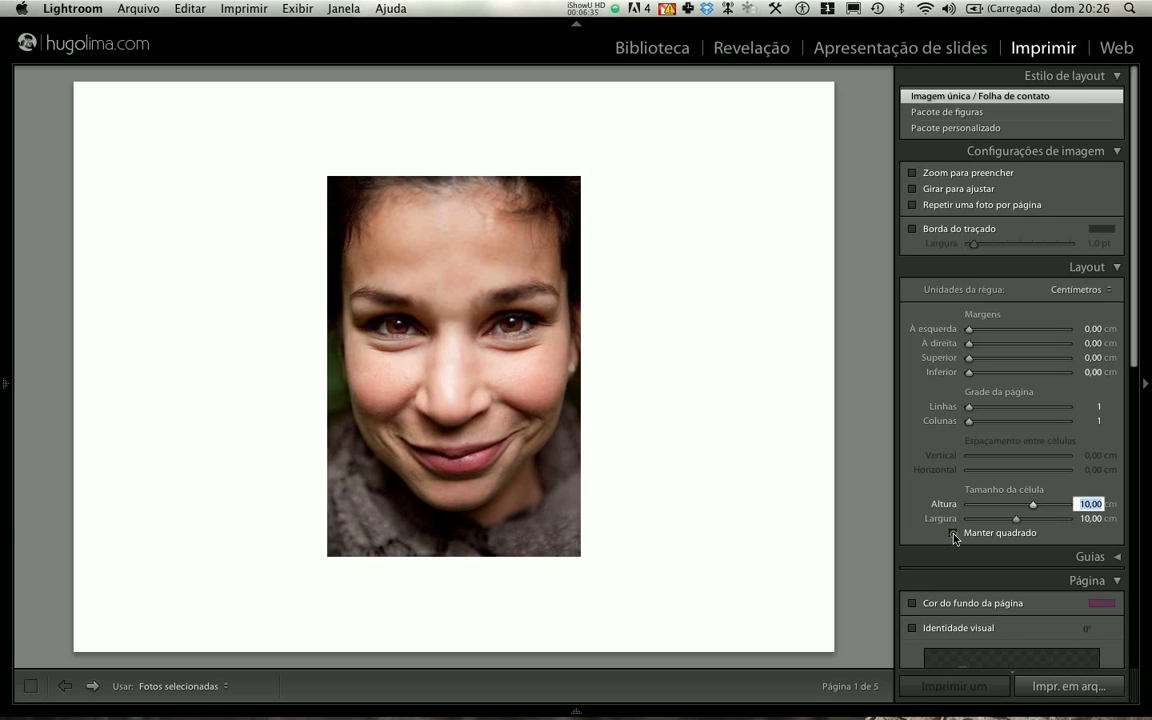
pyautogui.click(1091, 519)
pyautogui.click(1092, 506)
pyautogui.write('15')
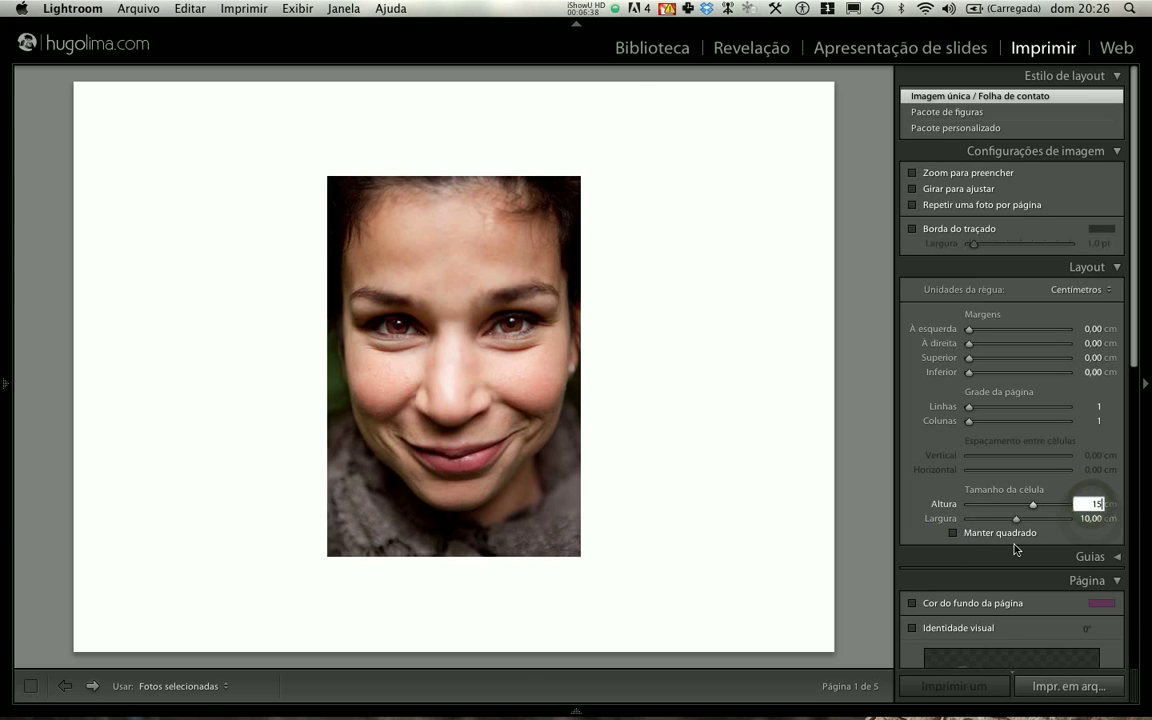
pyautogui.press('Return')
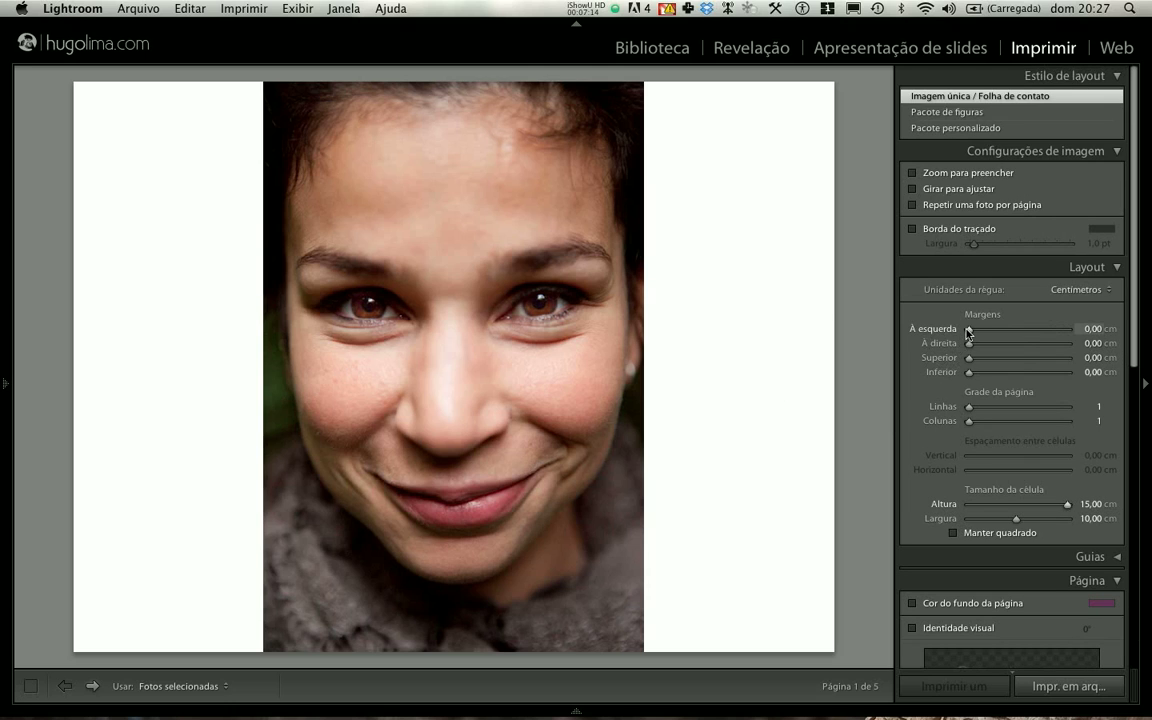
# - Increase the left margin to about 7.56 cm and the top margin to about 0.58 cm
pyautogui.moveTo(971, 332); pyautogui.dragTo(1006, 331)
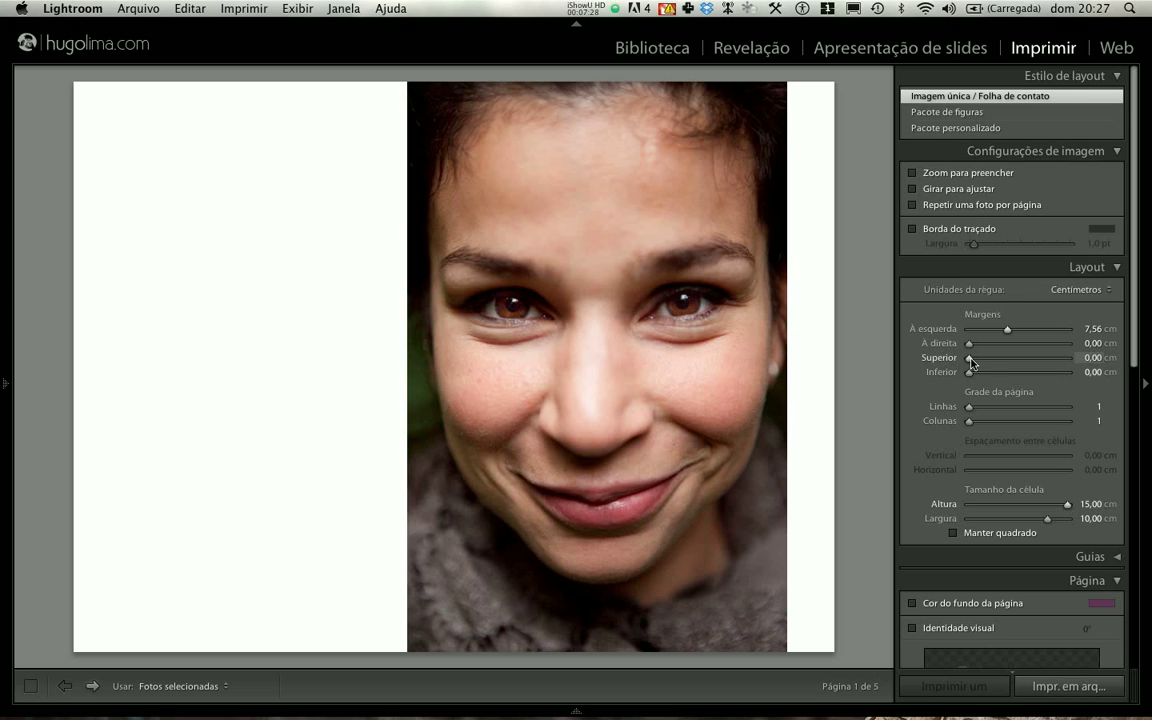
pyautogui.moveTo(970, 362); pyautogui.dragTo(973, 364)
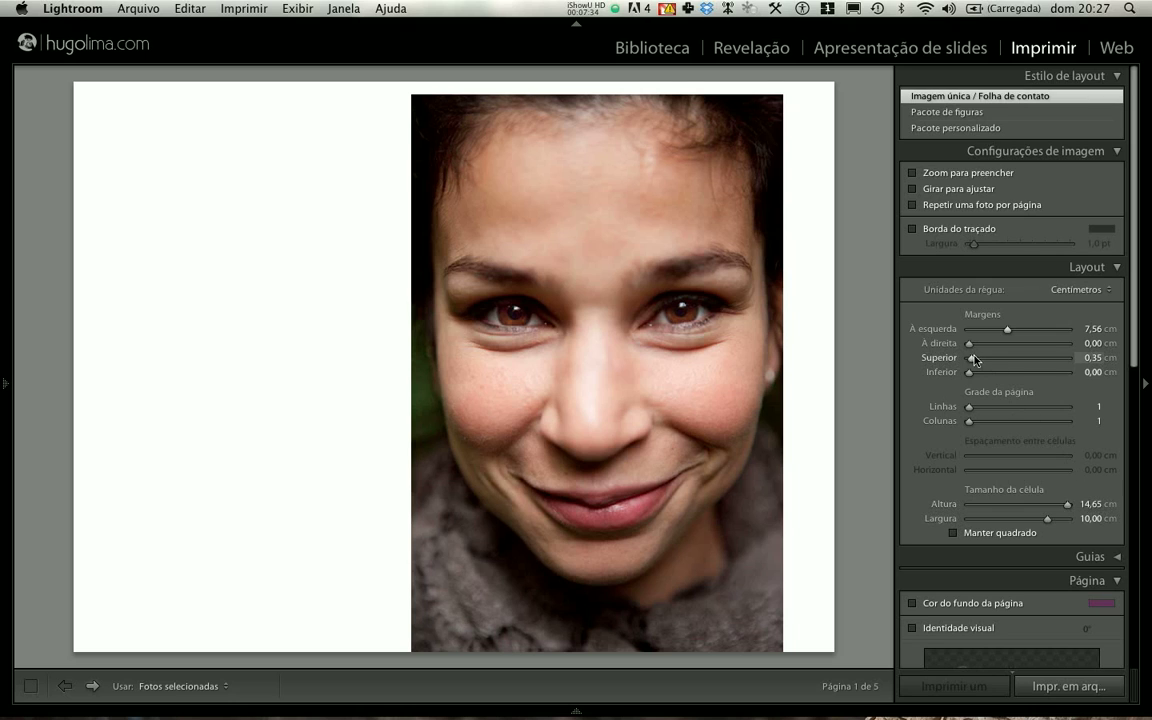
pyautogui.moveTo(975, 360); pyautogui.dragTo(972, 360)
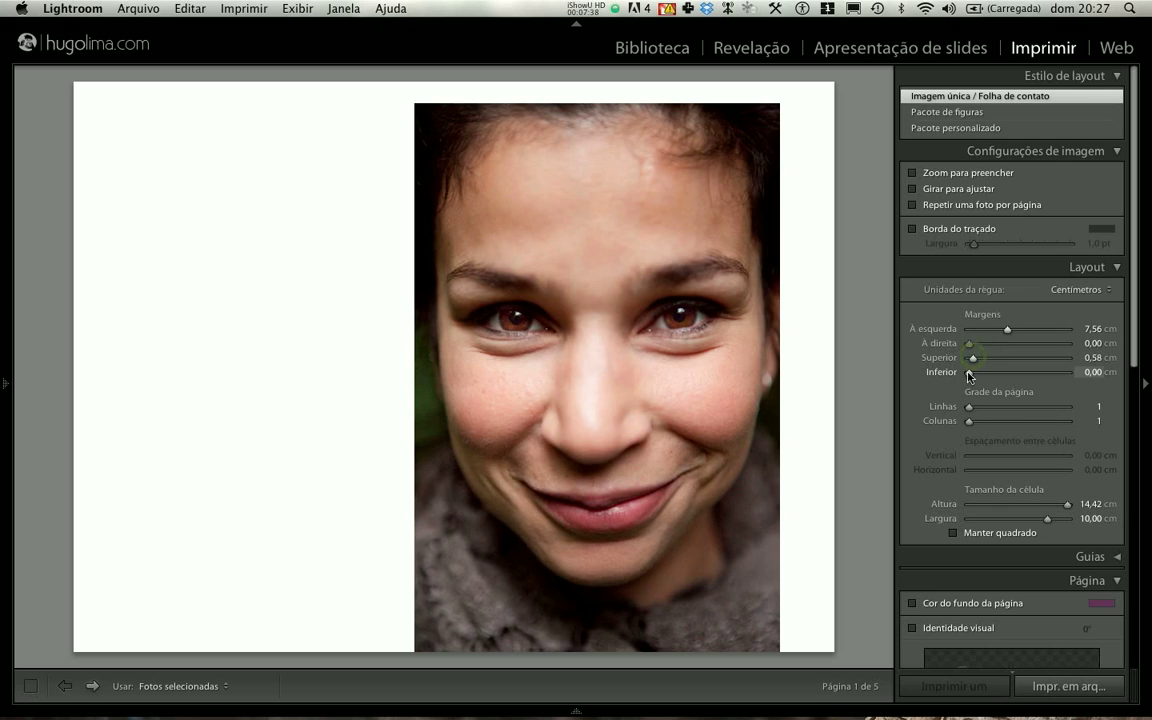
# - Increase the bottom margin to about 0.70 cm and set the left margin to 8 cm
pyautogui.moveTo(969, 376); pyautogui.dragTo(974, 376)
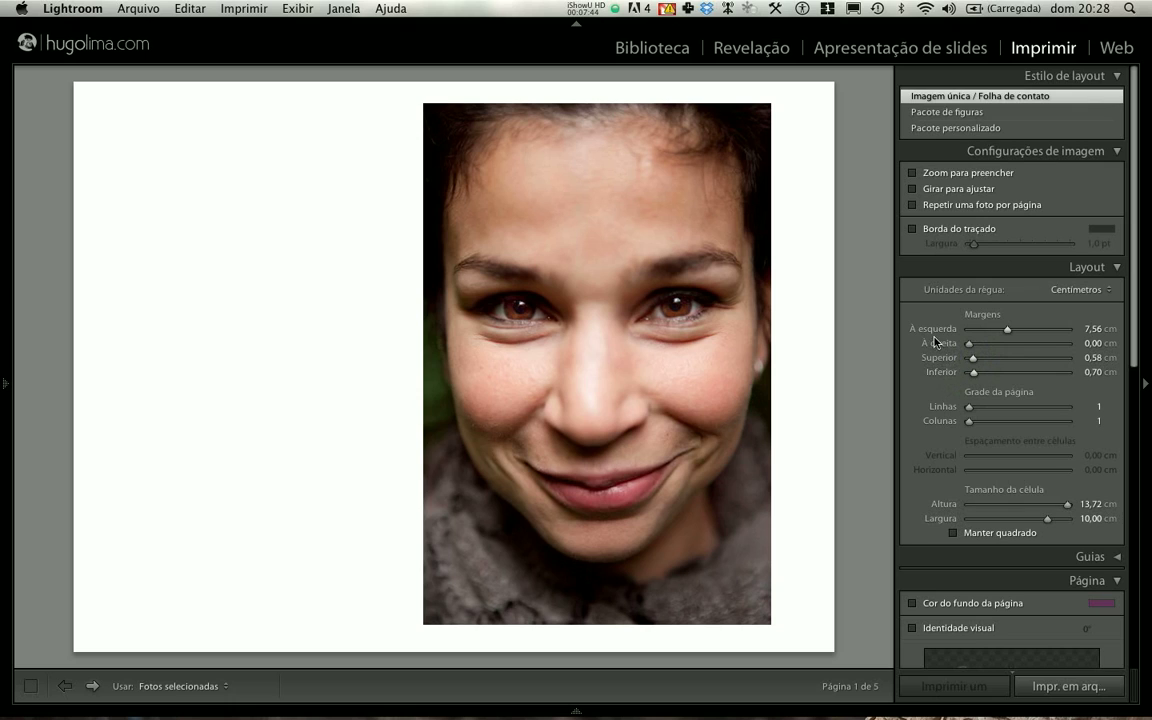
pyautogui.click(1092, 329)
pyautogui.write('8')
pyautogui.press('Return')
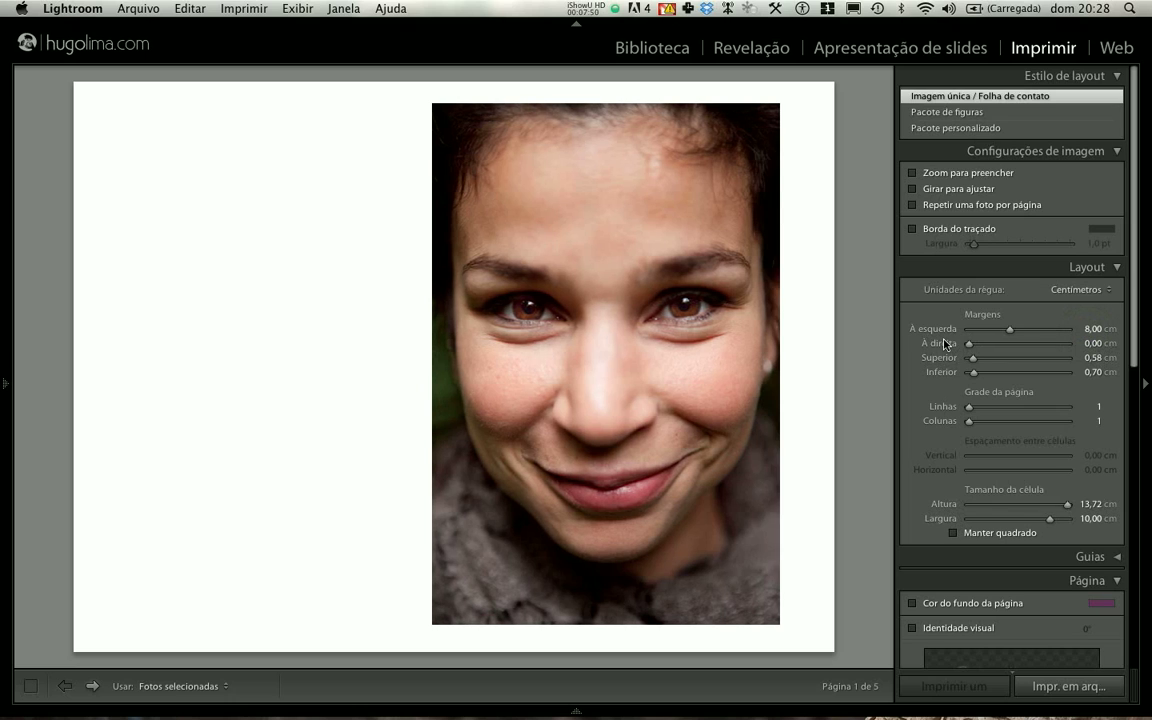
# - Set both the top and bottom page margins to 0.5 cm
pyautogui.click(1089, 358)
pyautogui.write('0,5')
pyautogui.press('Return')
pyautogui.click(1086, 372)
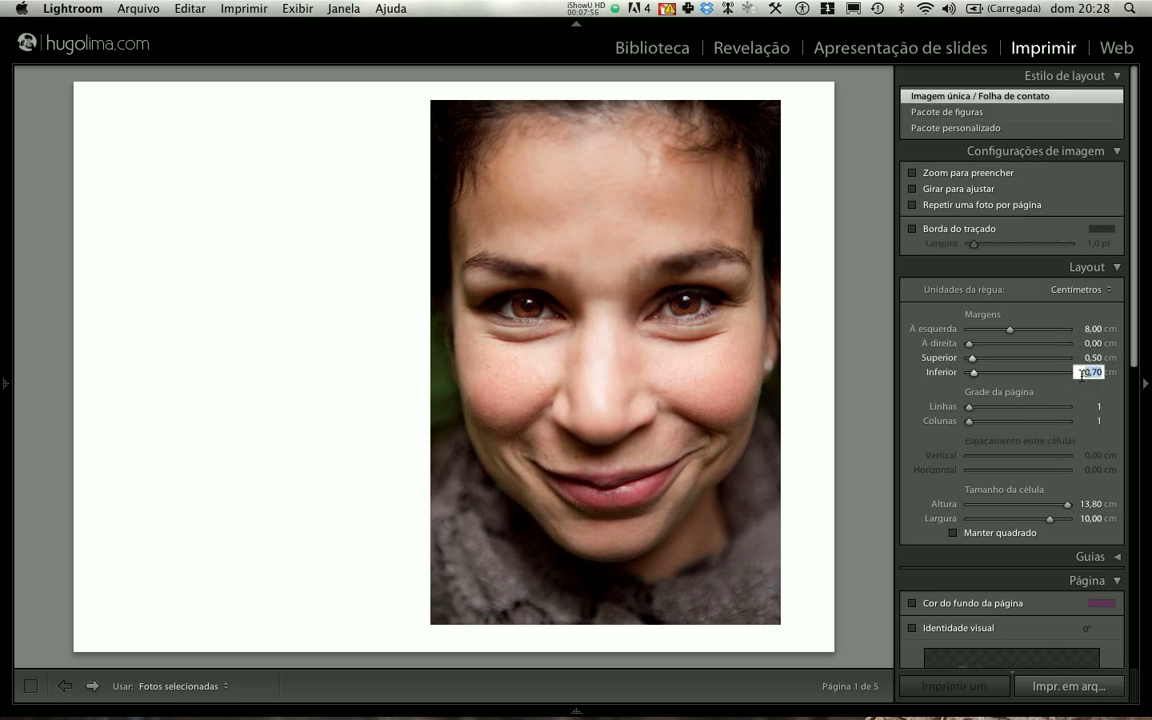
pyautogui.write('0,5')
pyautogui.press('Return')
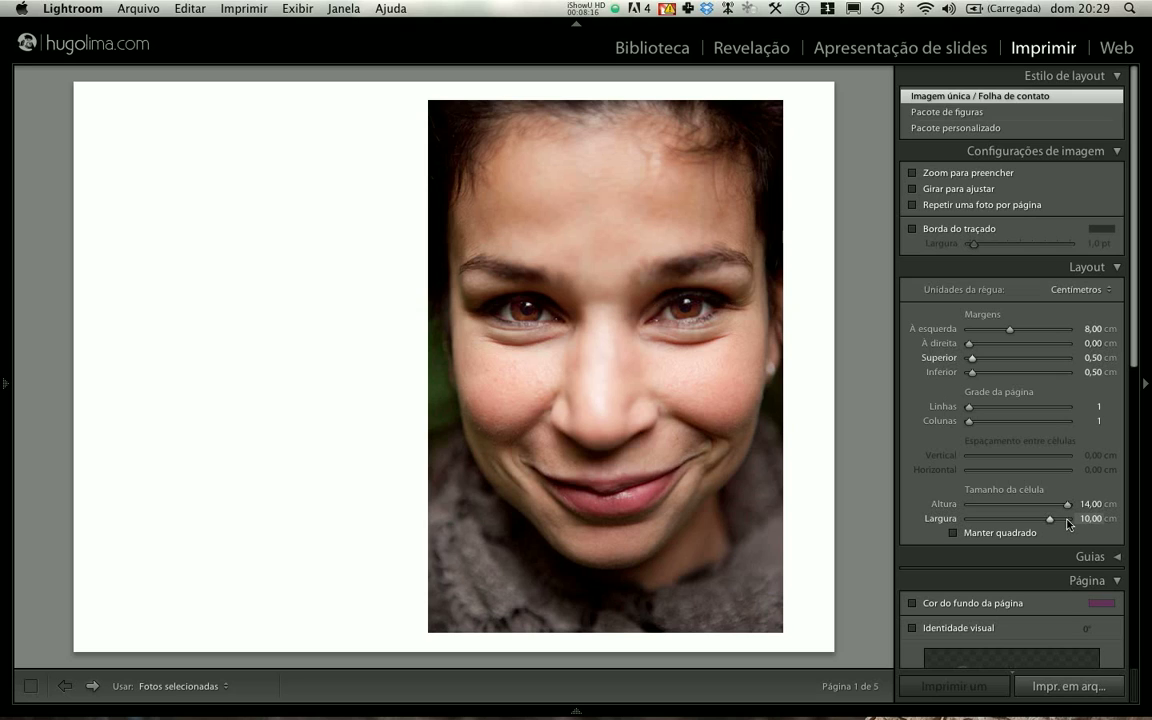
# - Try a slightly smaller cell width and return it to 10 cm
pyautogui.moveTo(1051, 521); pyautogui.dragTo(1046, 523)
pyautogui.click(1093, 518)
pyautogui.write('10')
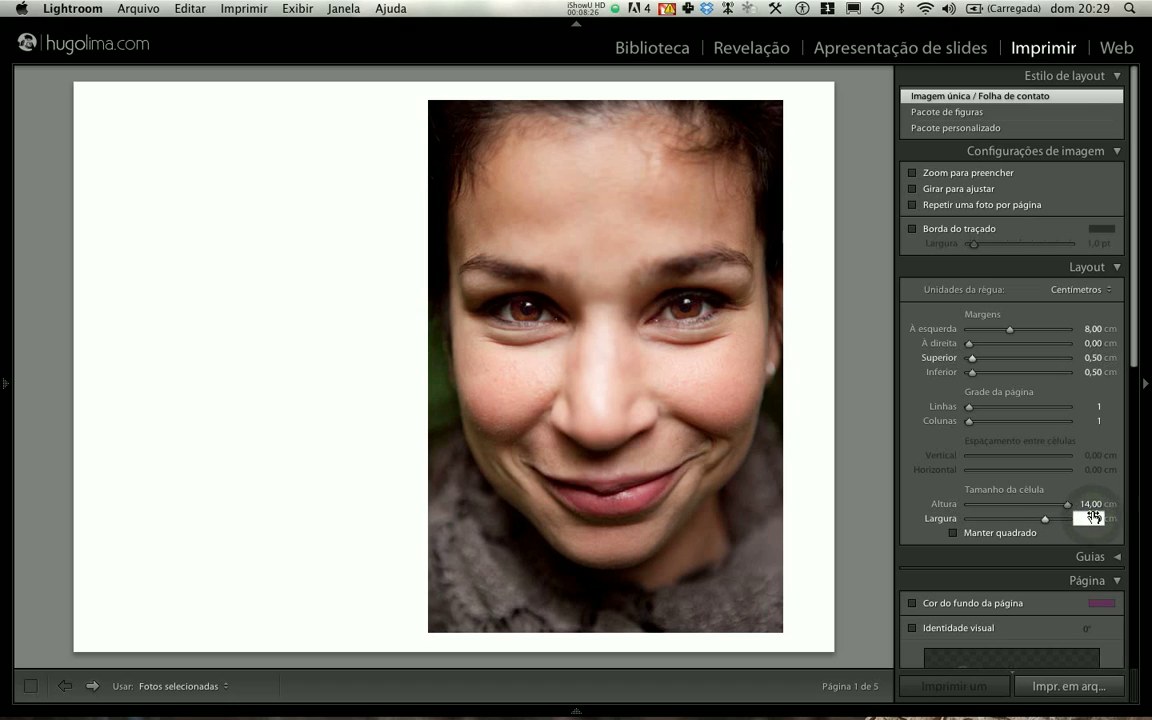
pyautogui.press('Return')
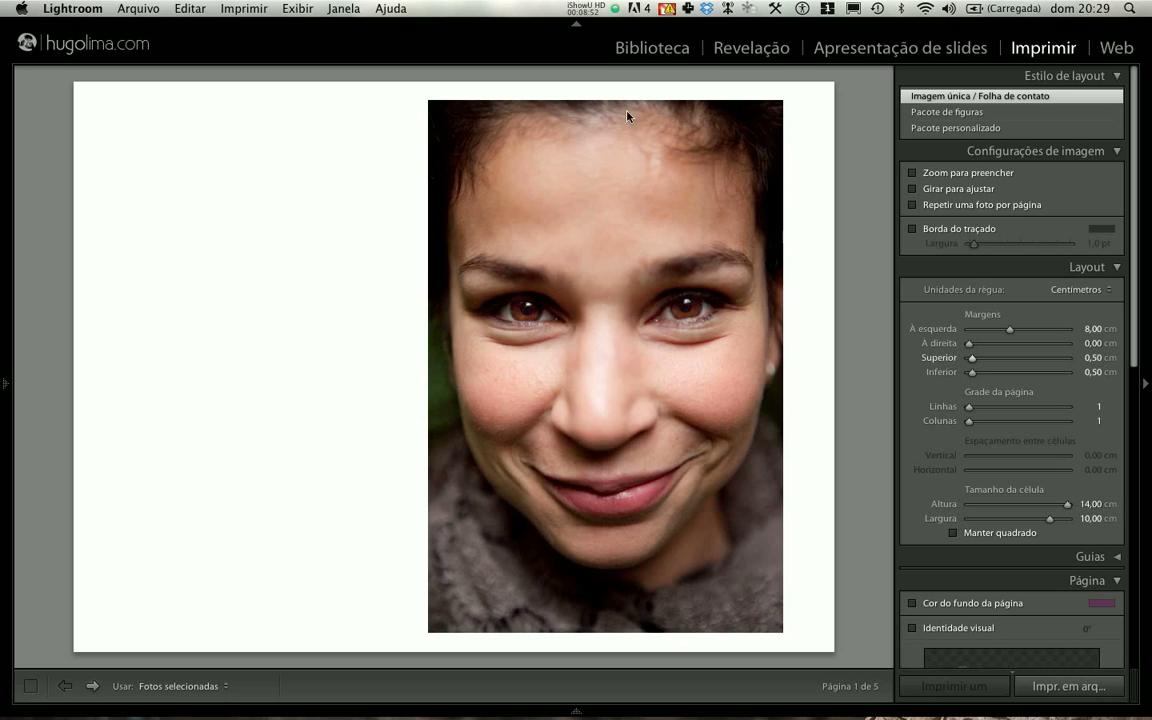
# - Page forward and back through the print pages to check how the layout is applied to each selected photo
pyautogui.click(93, 687)
pyautogui.click(93, 687)
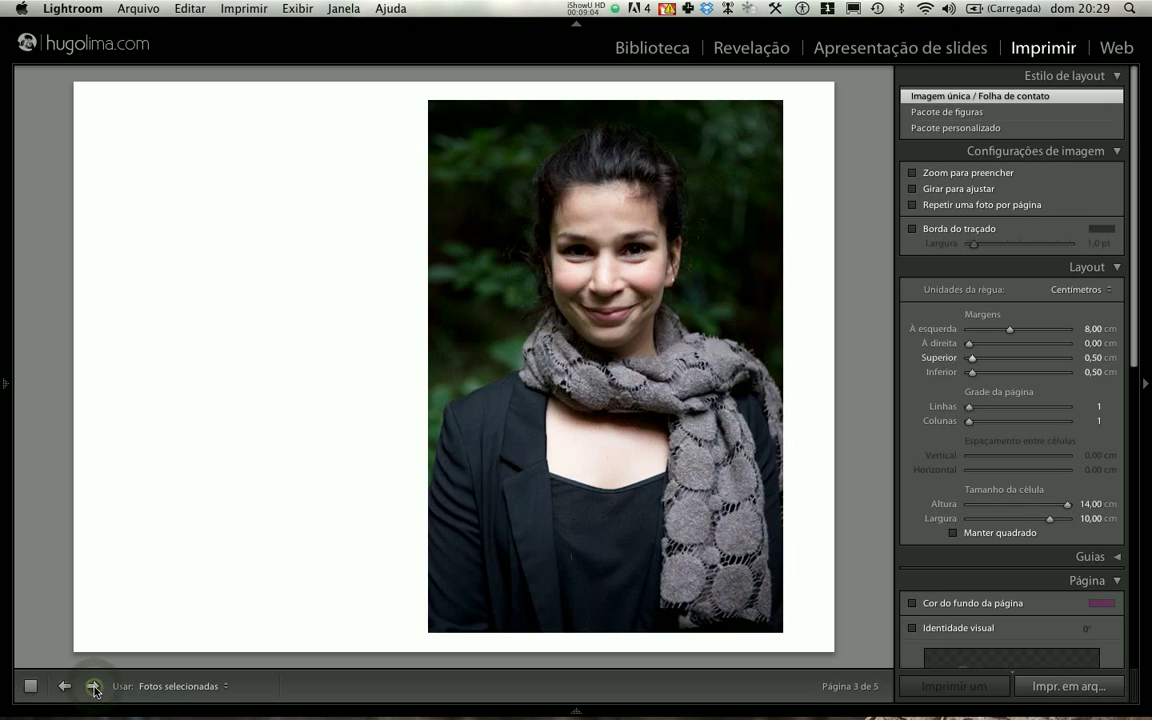
pyautogui.click(93, 687)
pyautogui.click(93, 687)
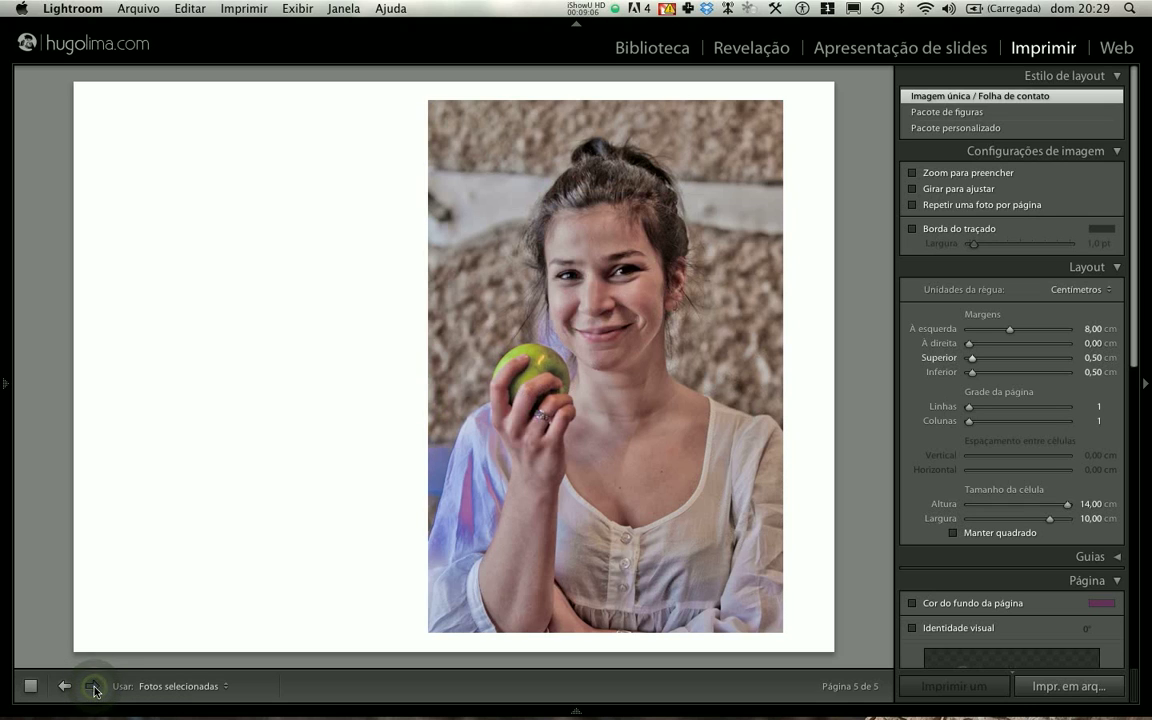
pyautogui.click(65, 687)
pyautogui.click(65, 687)
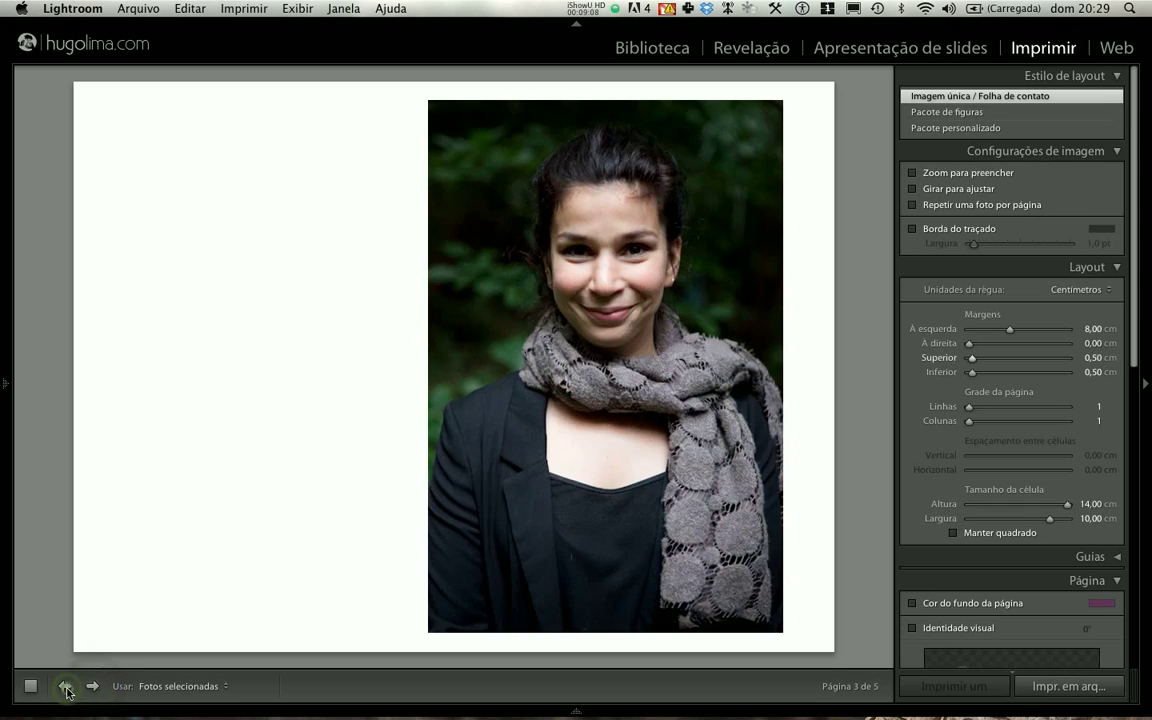
pyautogui.click(65, 687)
pyautogui.click(65, 687)
pyautogui.click(91, 687)
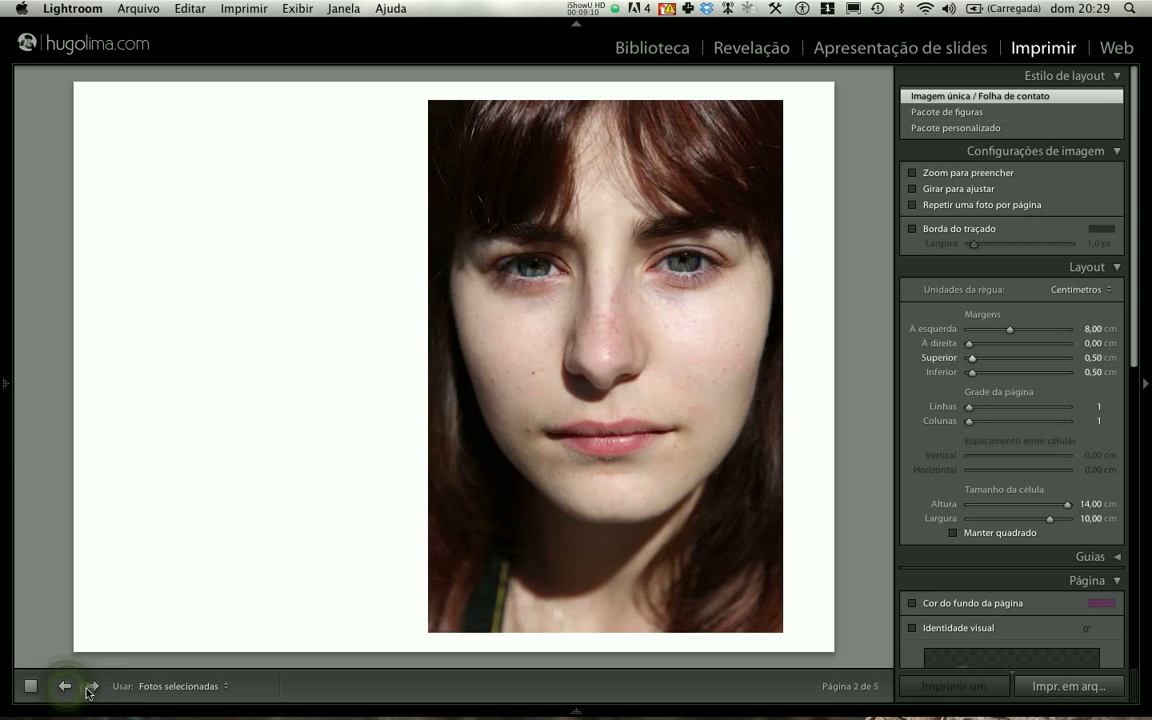
pyautogui.click(91, 687)
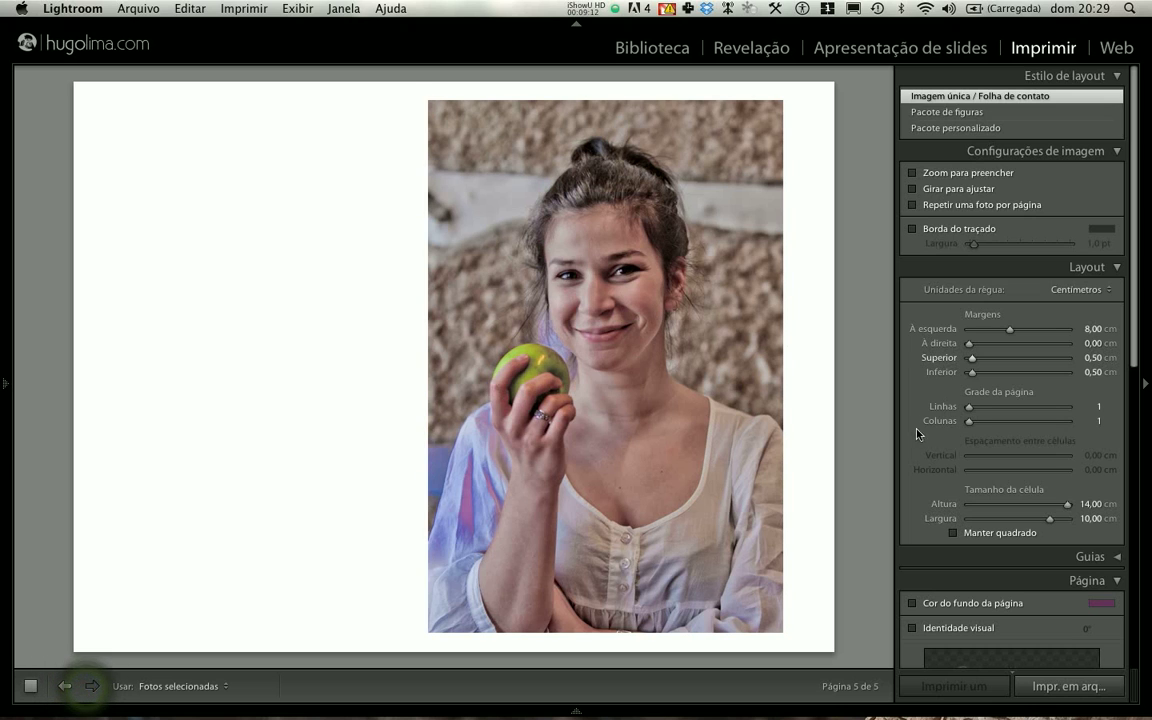
pyautogui.scroll(-15, 918, 433)
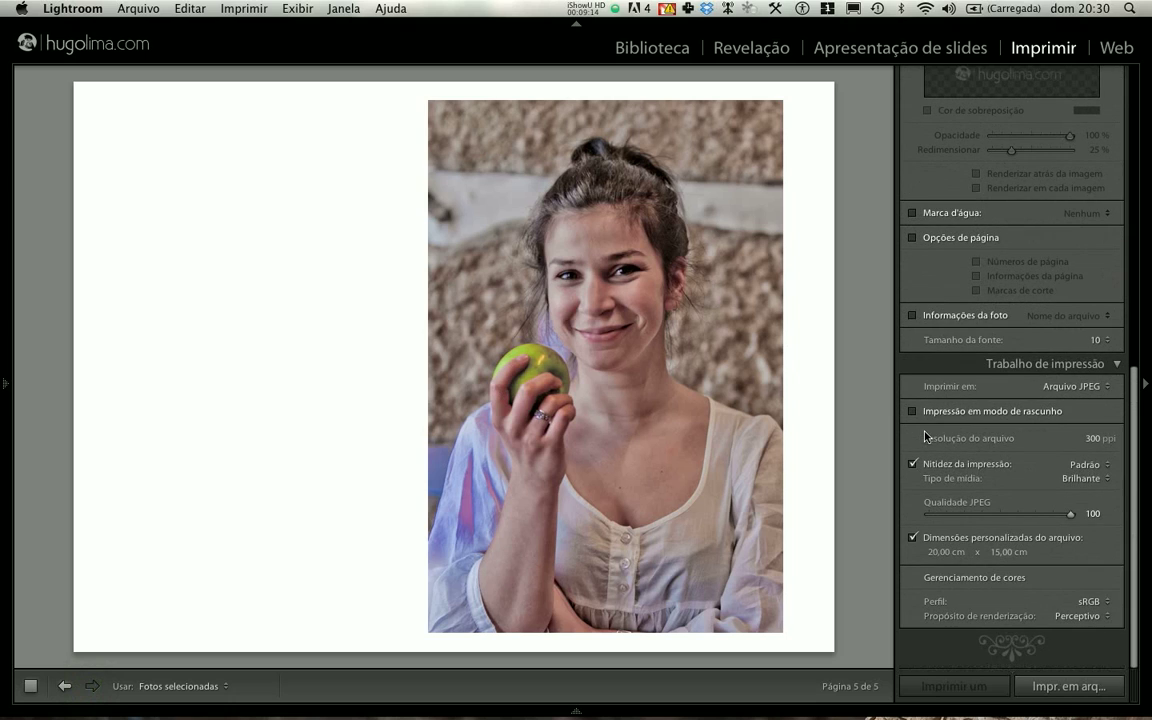
pyautogui.click(1052, 689)
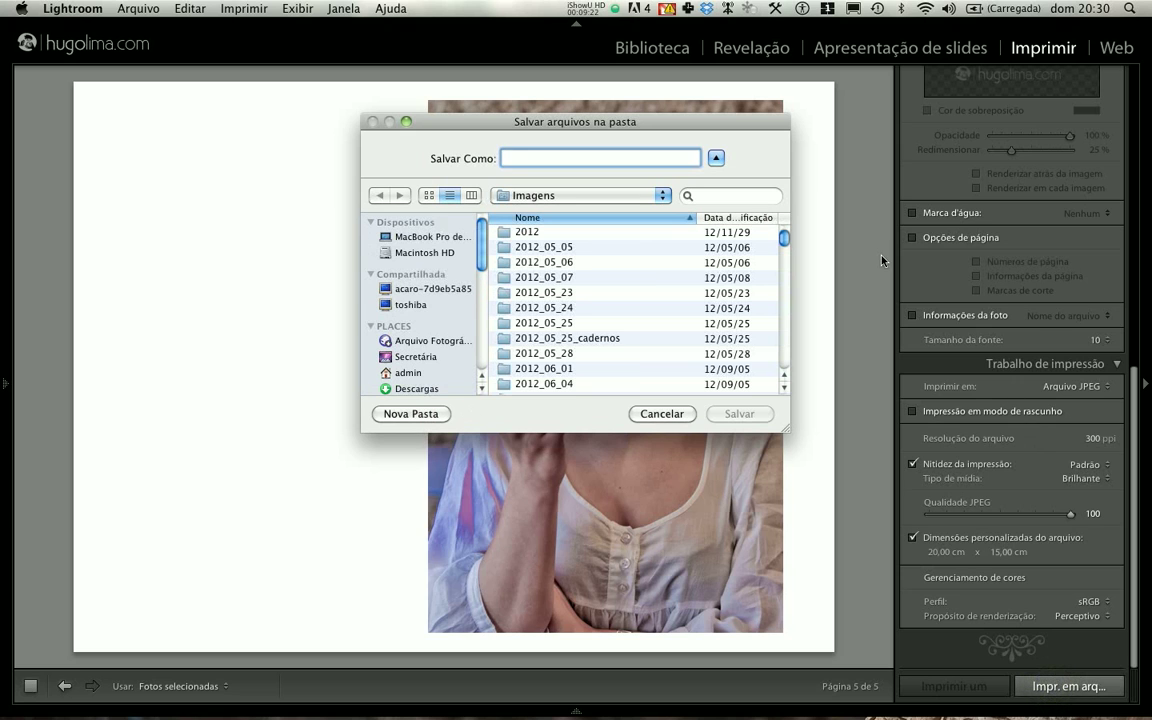
pyautogui.click(665, 413)
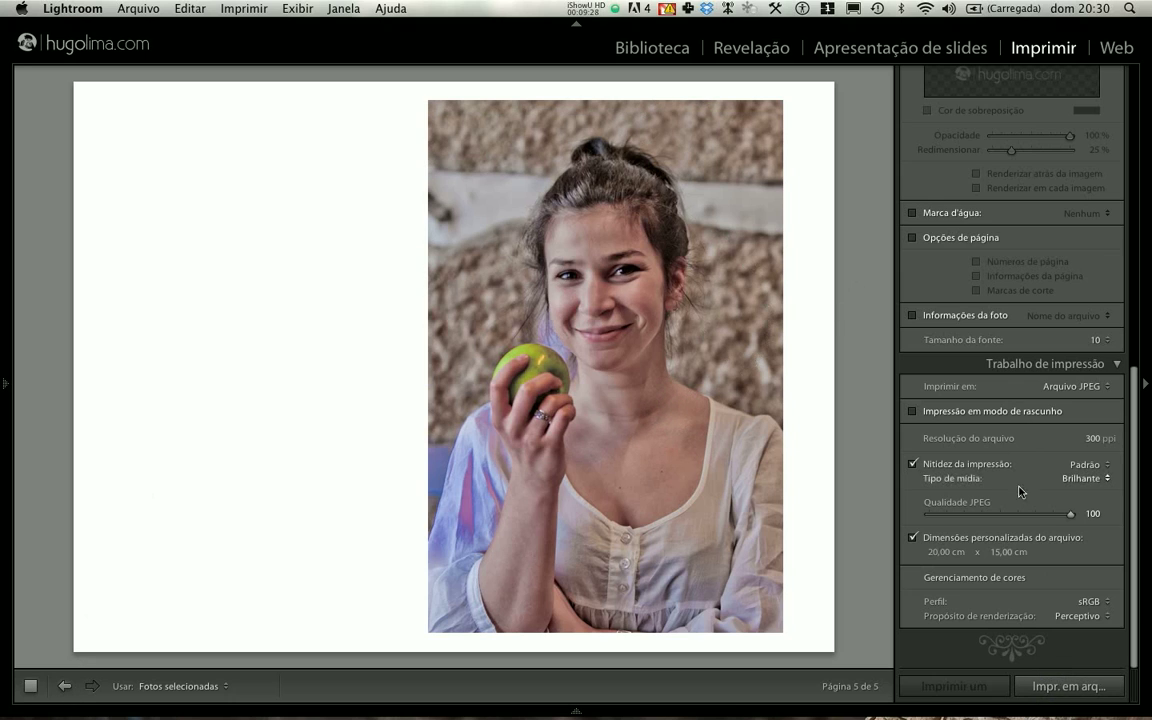
# - Print the pages to JPEG files named moldura in a new folder "teste curso imprimir moldura" inside Imagens
pyautogui.click(1075, 685)
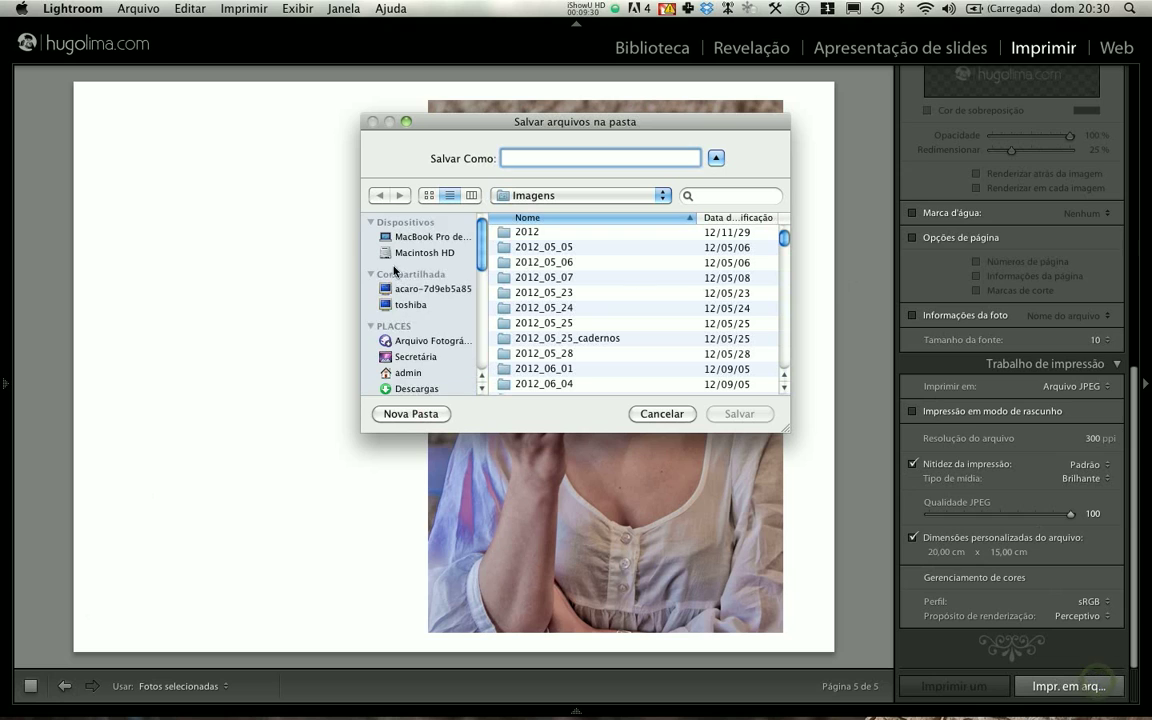
pyautogui.scroll(-3, 410, 345)
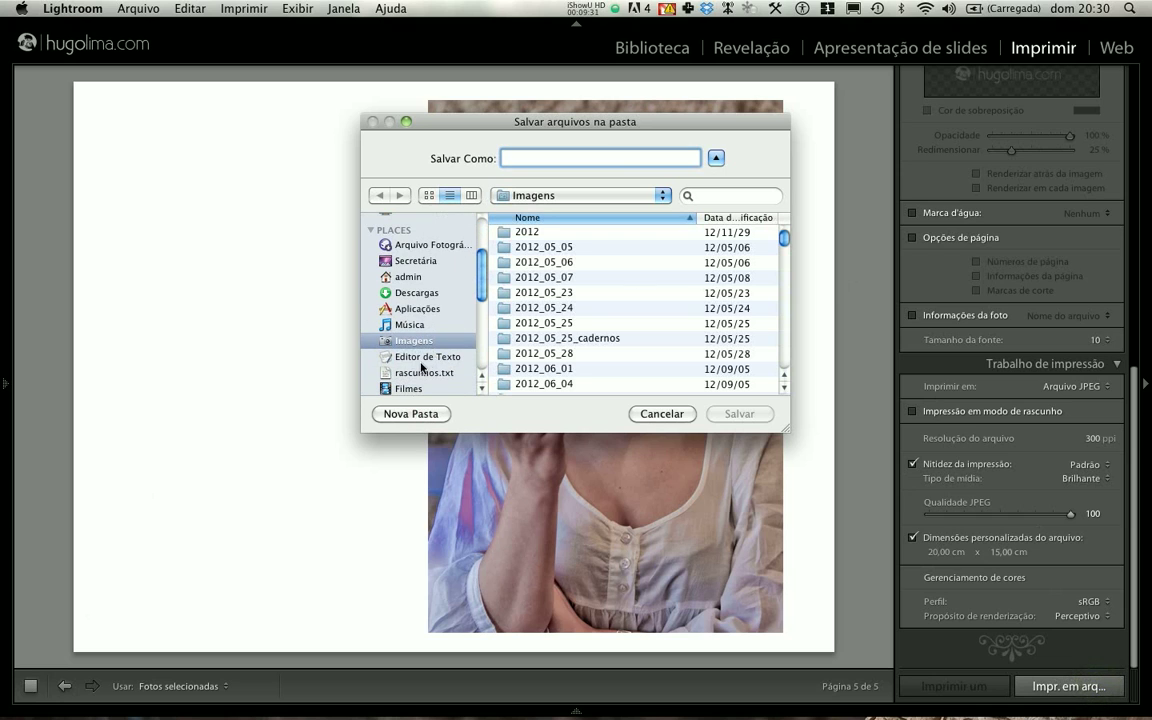
pyautogui.click(411, 413)
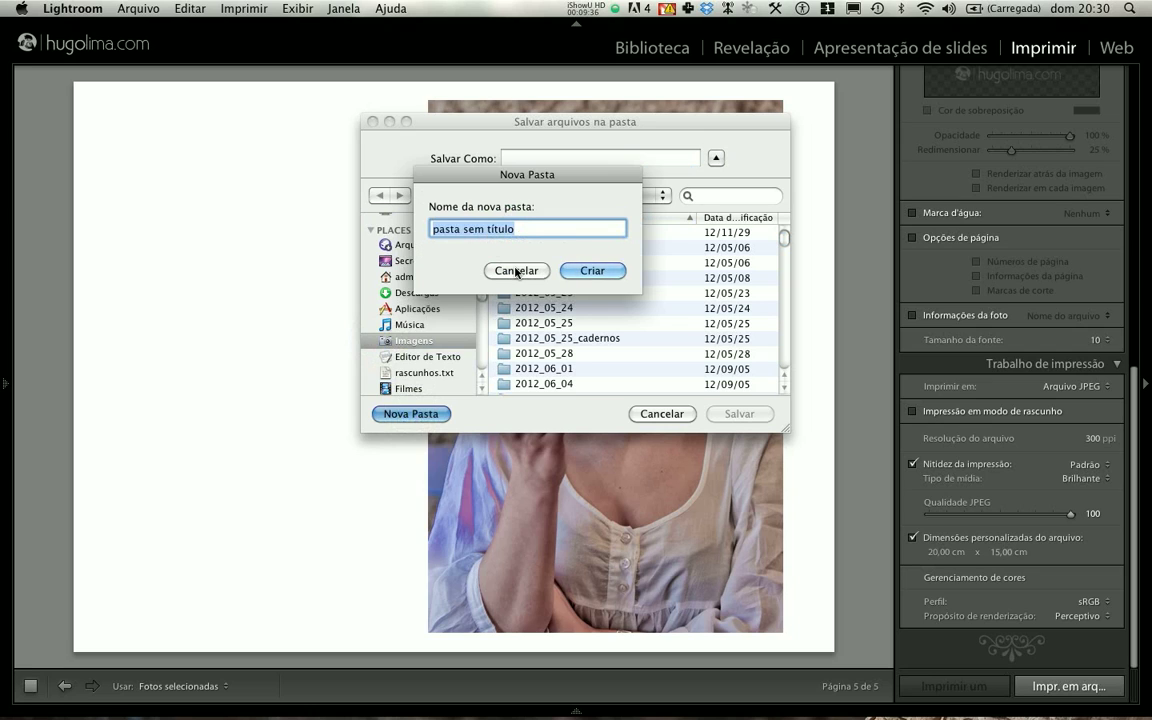
pyautogui.write('teste curso')
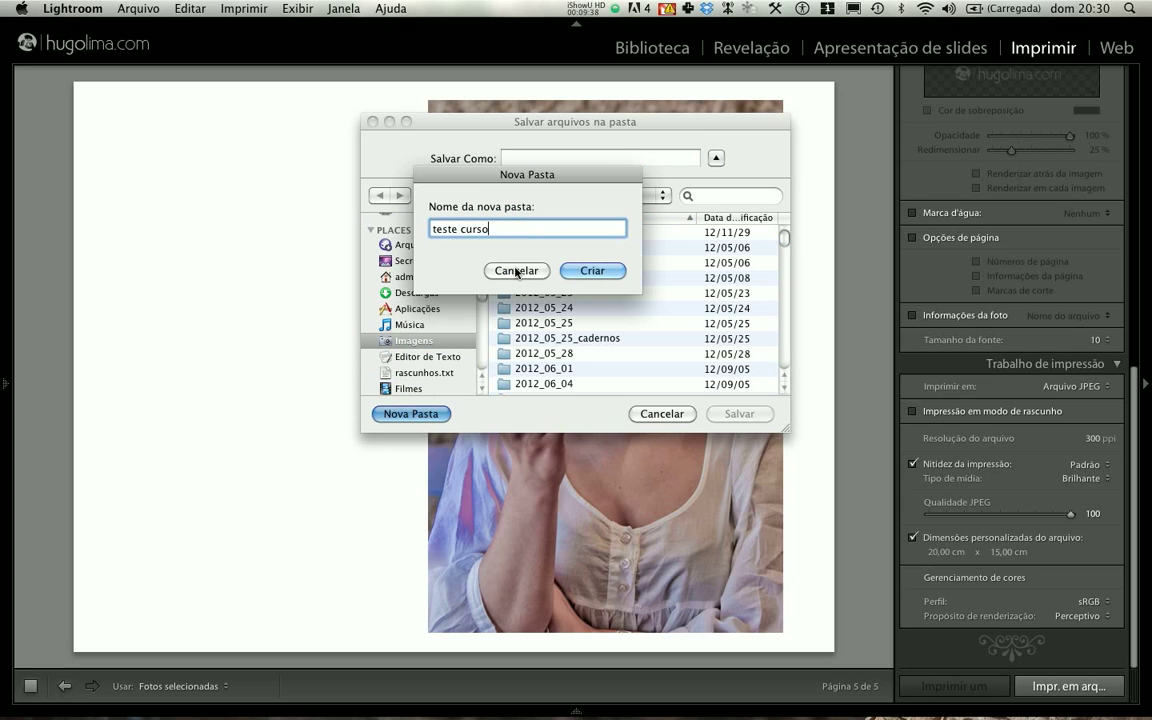
pyautogui.write(' imprimir moldura')
pyautogui.press('Return')
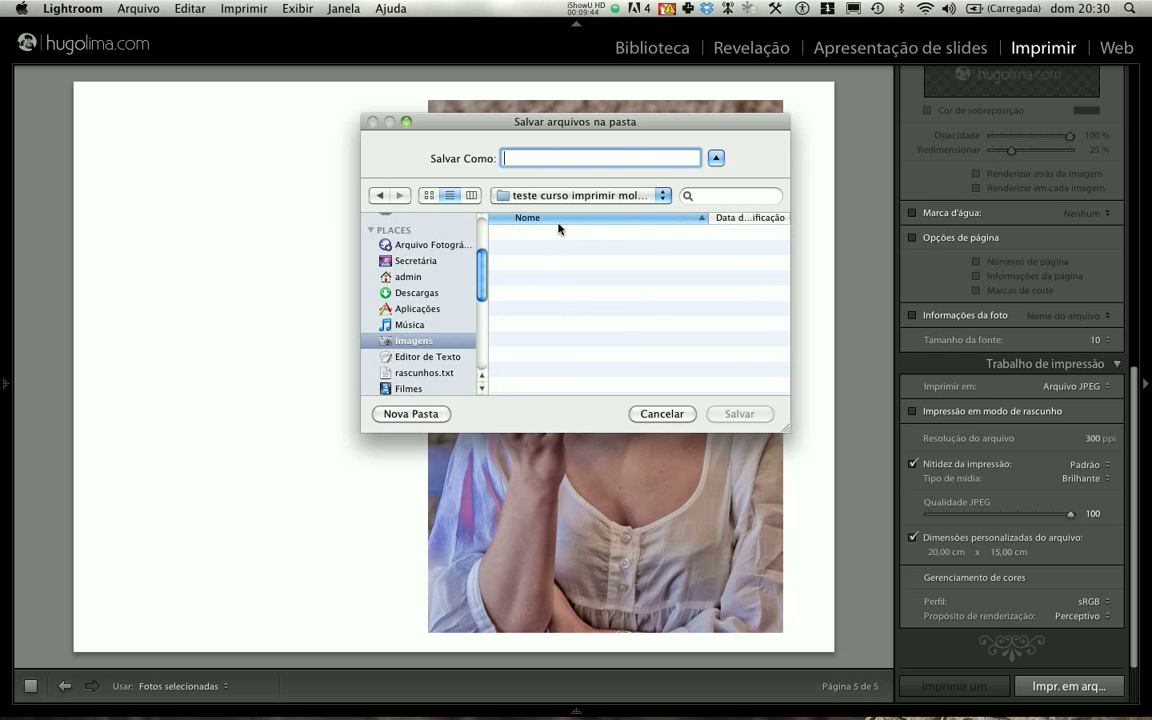
pyautogui.write('moldura')
pyautogui.press('Return')
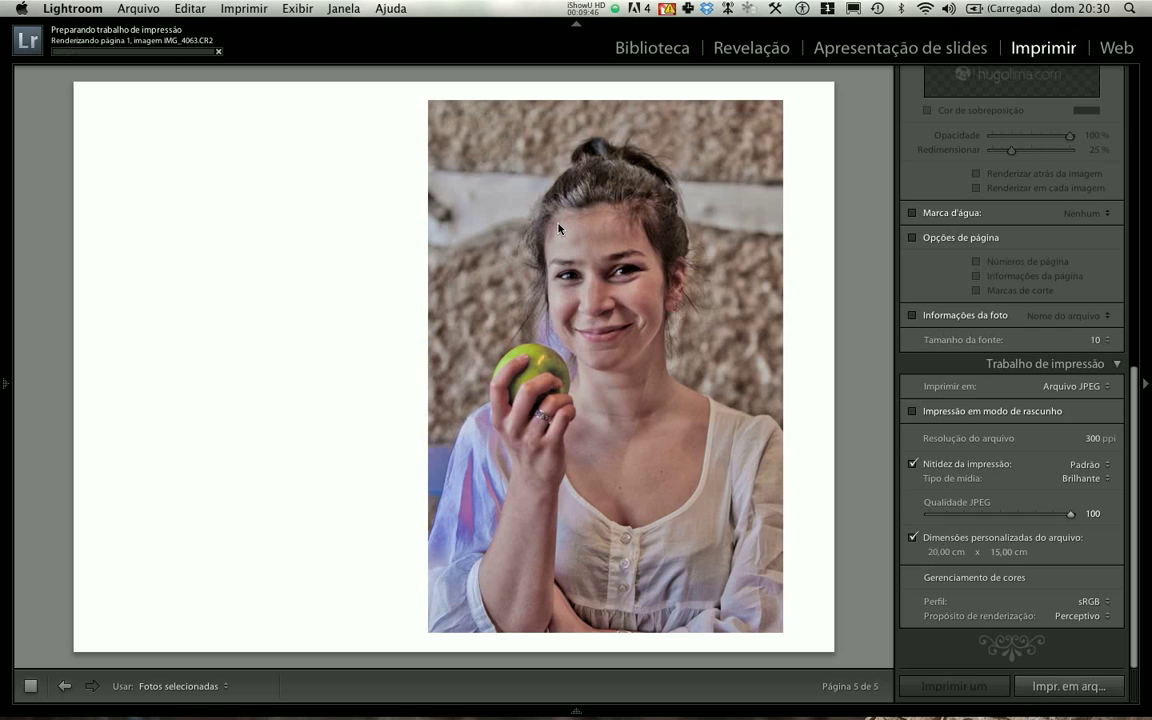
# - Return to the Library grid and sort the Exemplos Curso fotografia collection by Proporções
pyautogui.press('super+Tab')
pyautogui.click(654, 47)
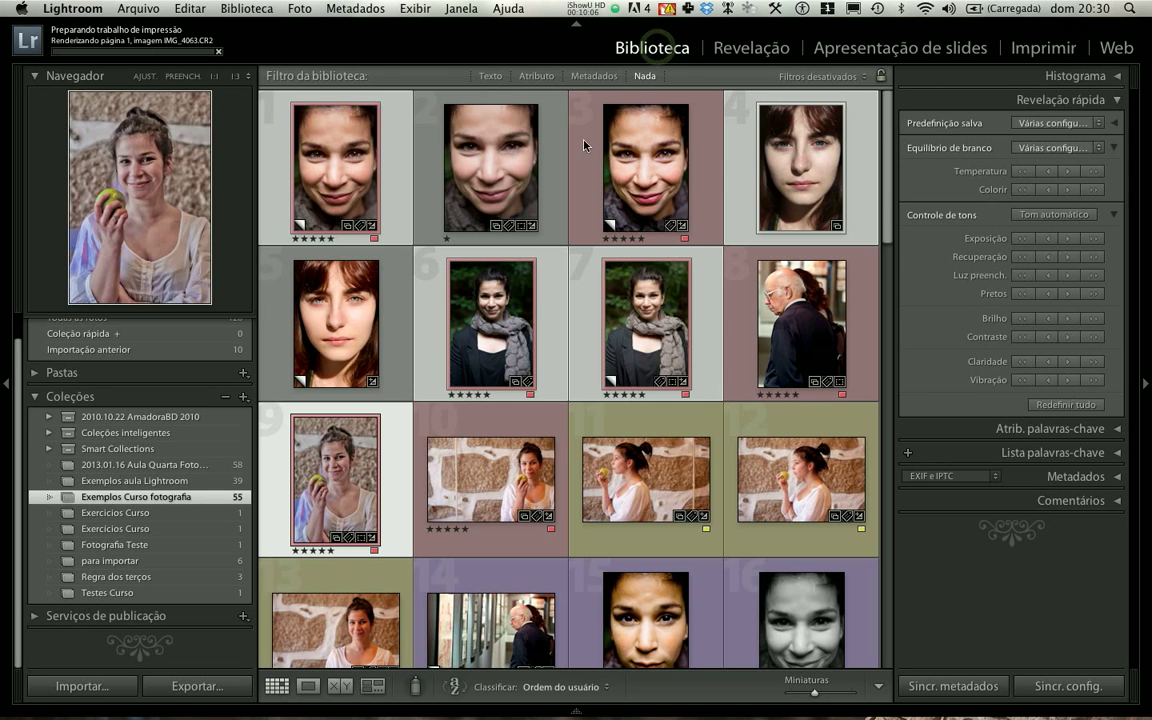
pyautogui.click(488, 443)
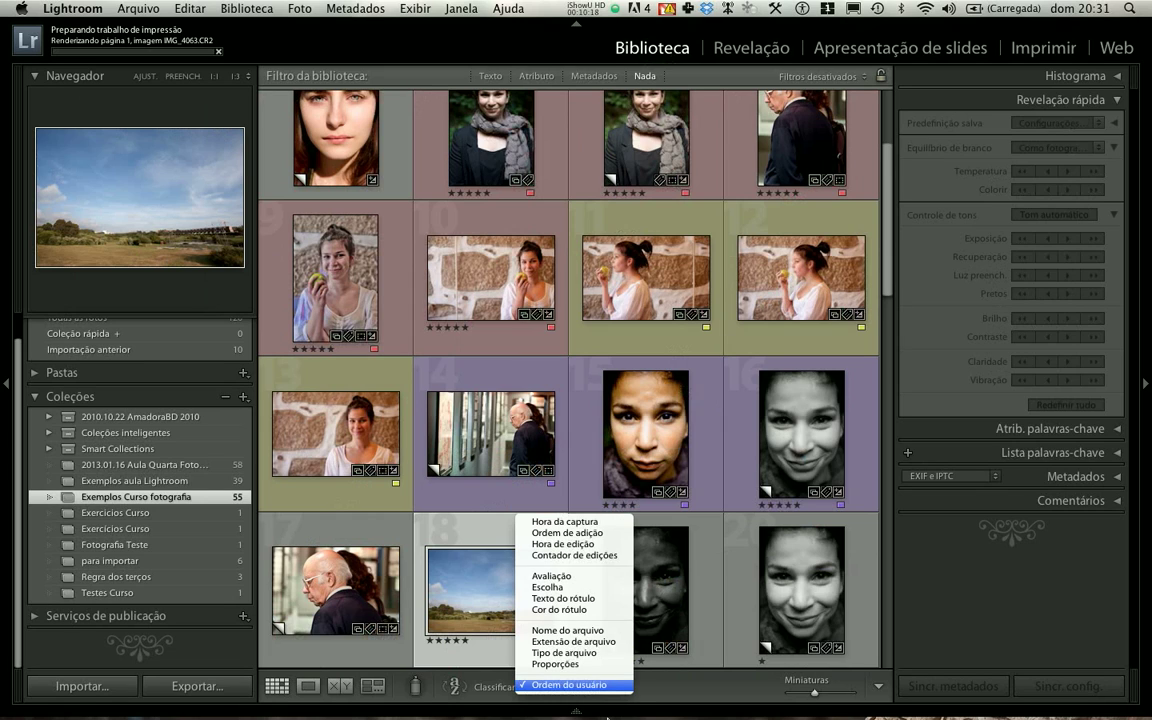
pyautogui.click(600, 686)
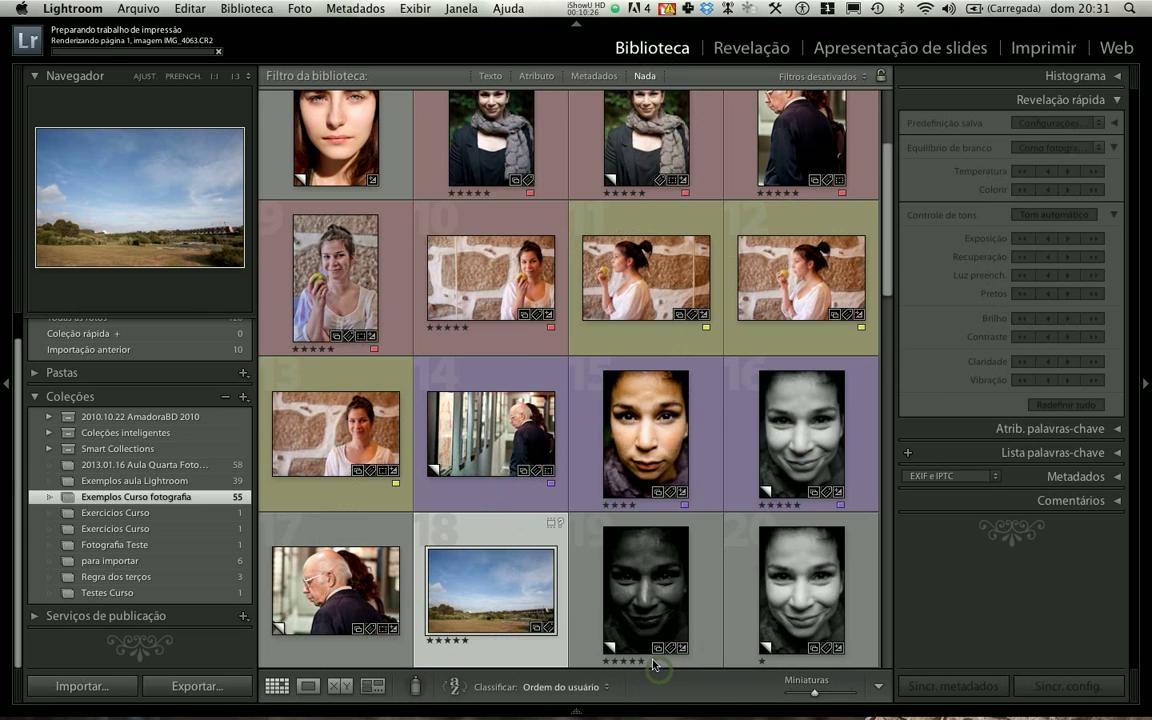
pyautogui.click(562, 687)
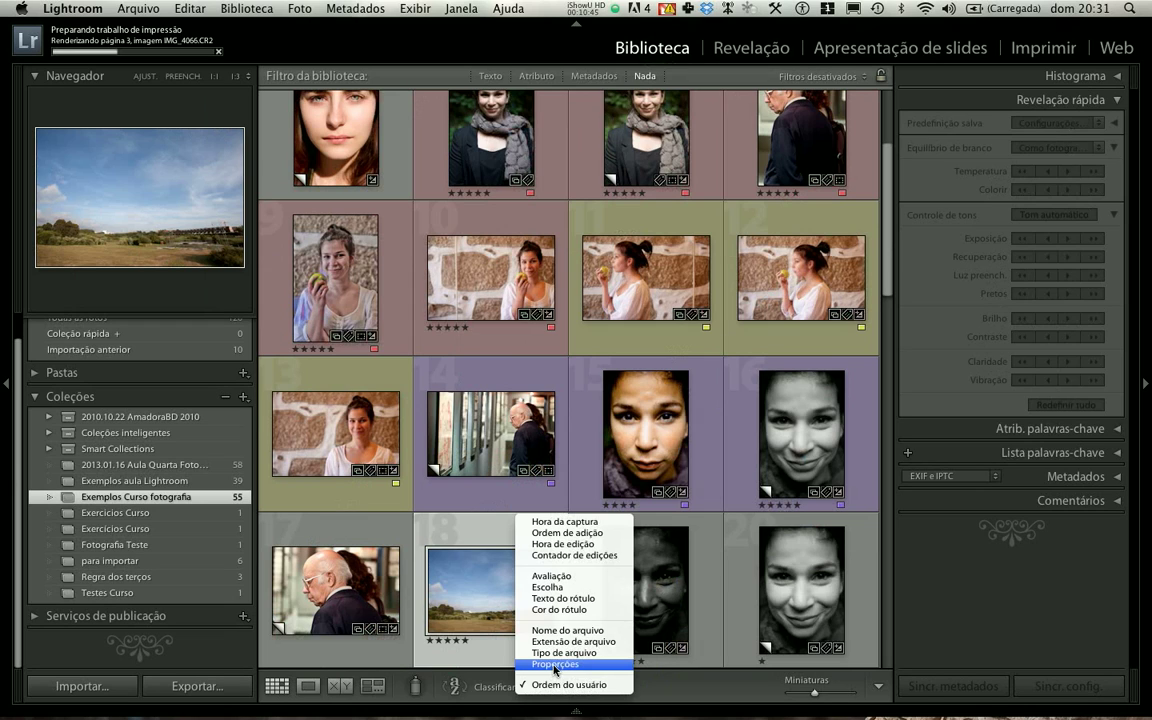
pyautogui.click(556, 664)
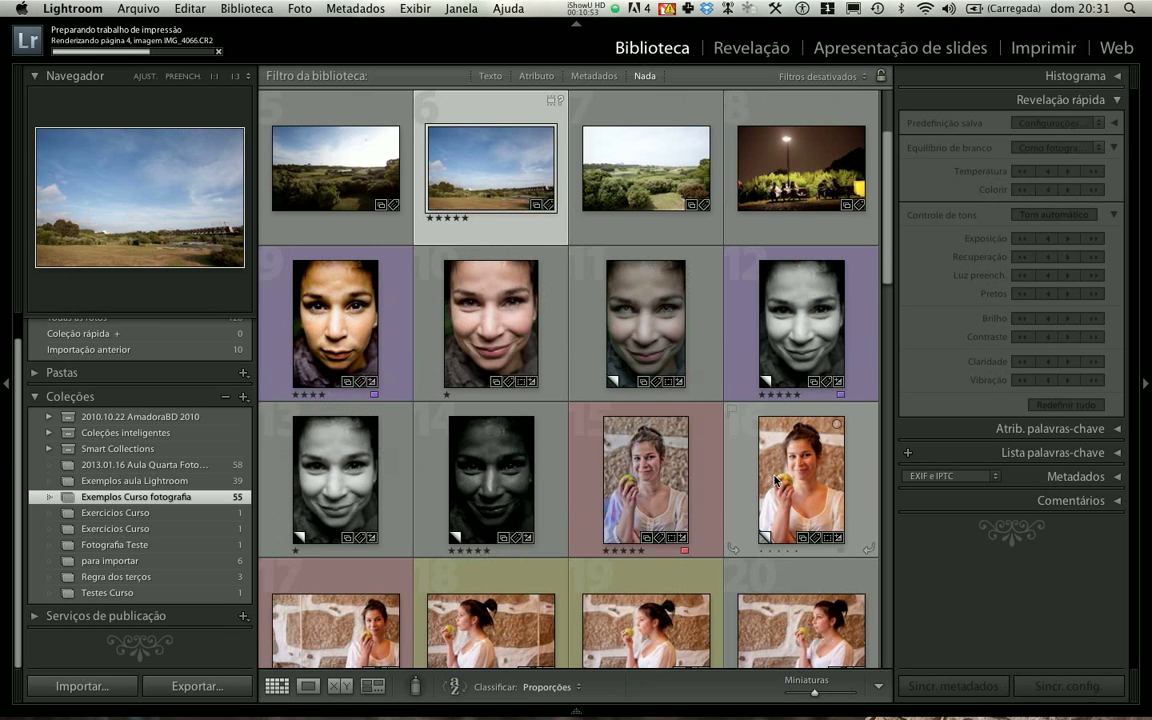
# - Look through the sorted collection to see how the photos are grouped by proportions
pyautogui.scroll(1, 548, 259)
pyautogui.scroll(-3, 610, 293)
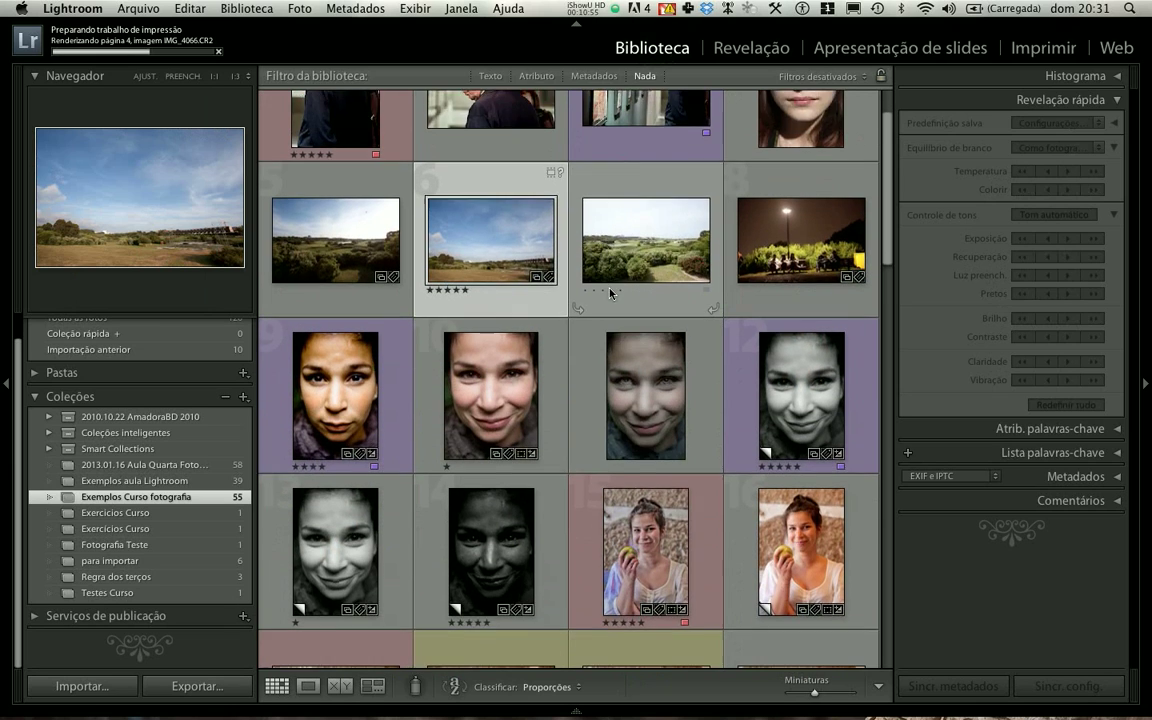
pyautogui.scroll(-2, 610, 293)
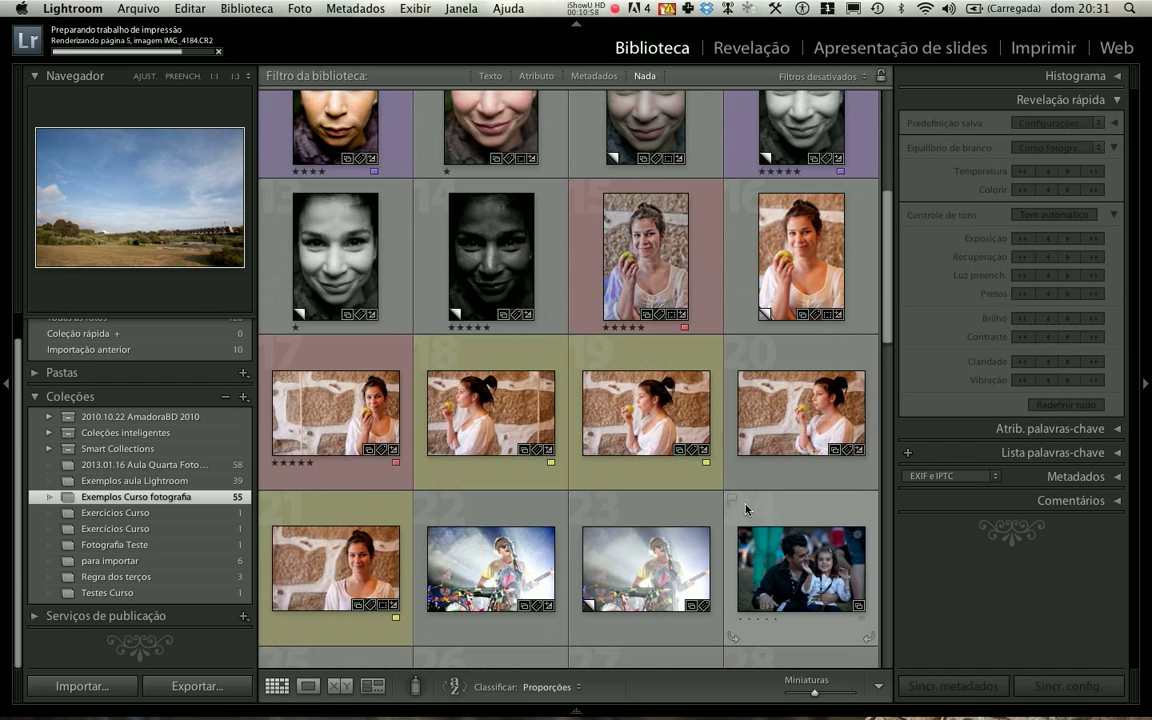
pyautogui.scroll(5, 745, 510)
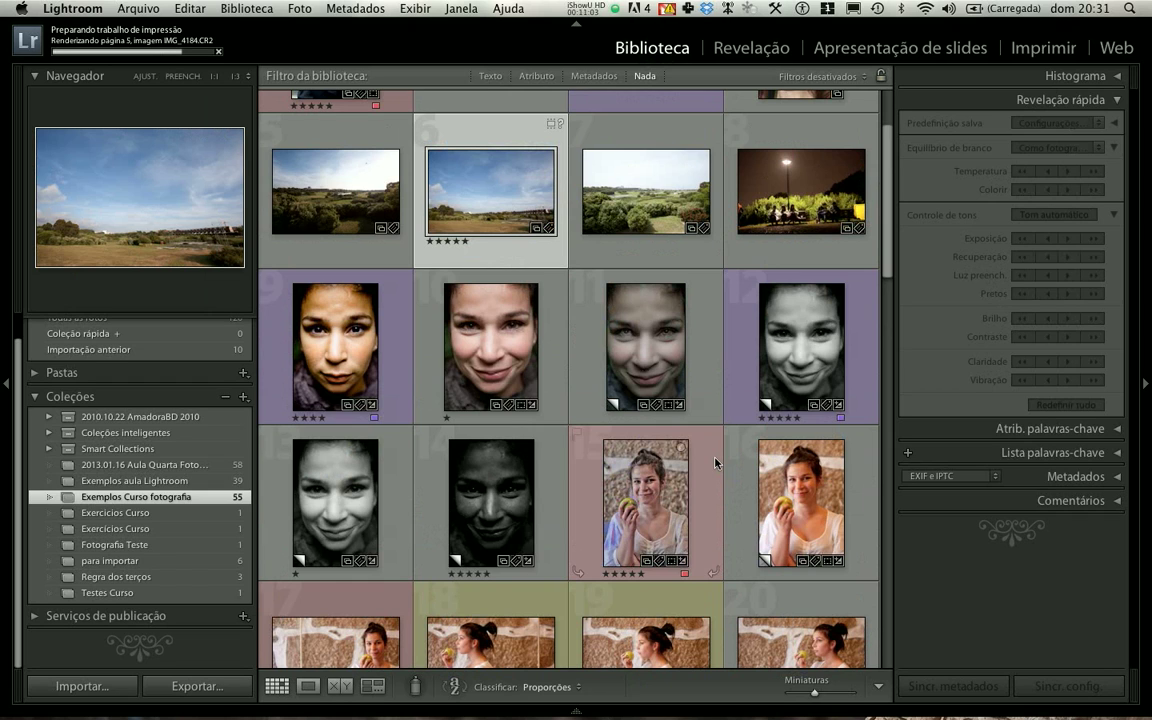
pyautogui.scroll(2, 715, 462)
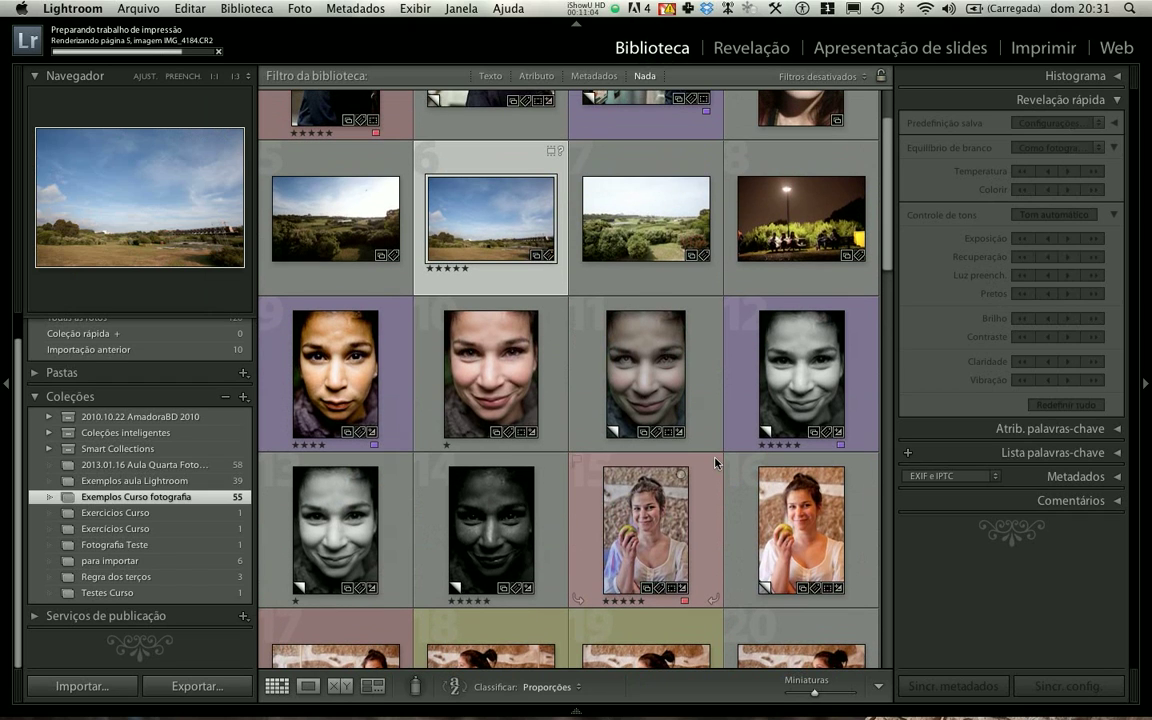
pyautogui.scroll(2, 715, 462)
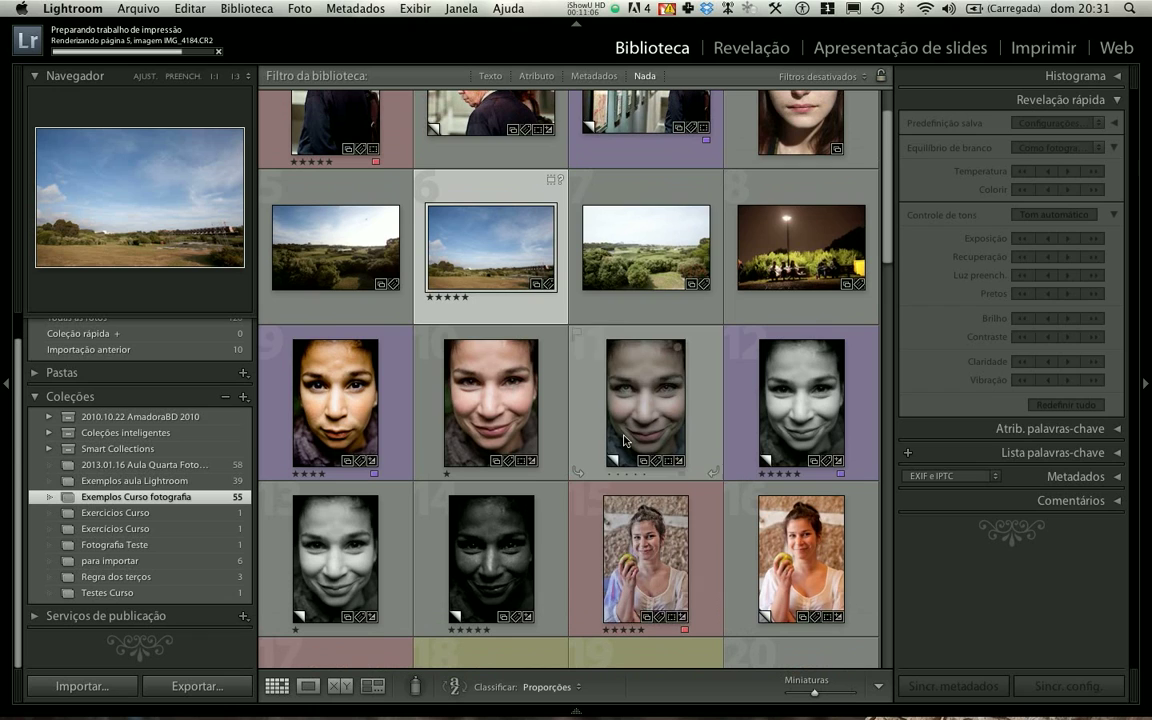
pyautogui.scroll(-10, 715, 436)
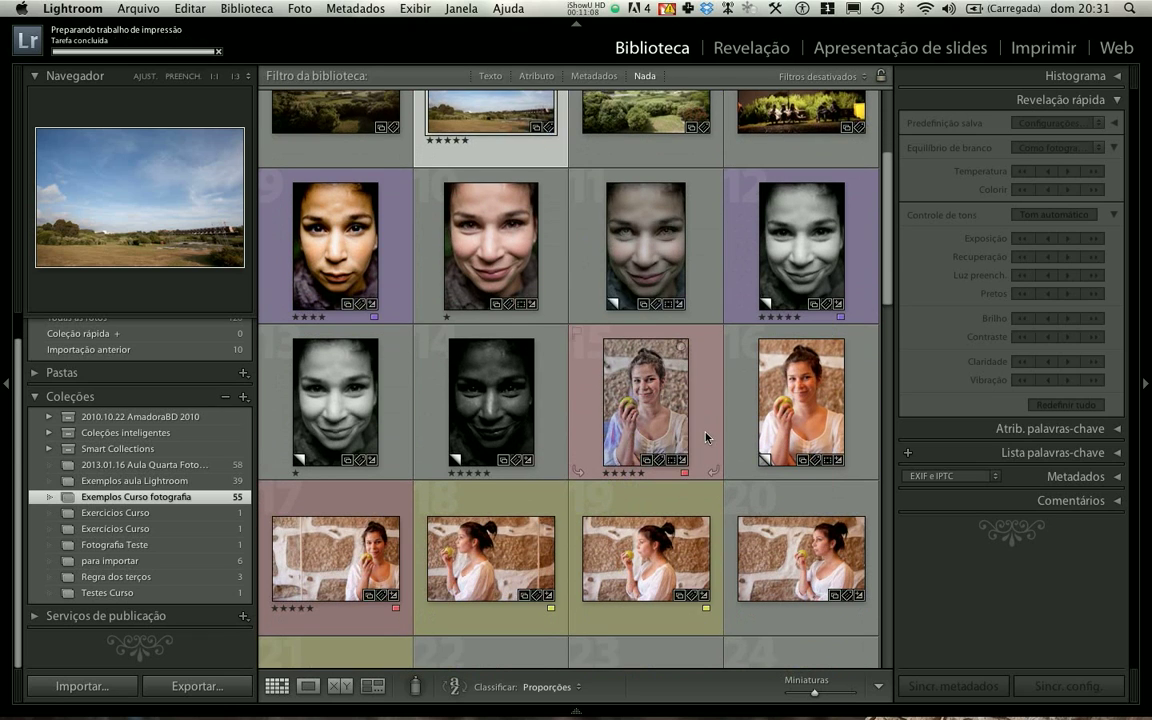
# - Open a single selected photo in the Print module and return to the Library
pyautogui.click(335, 460)
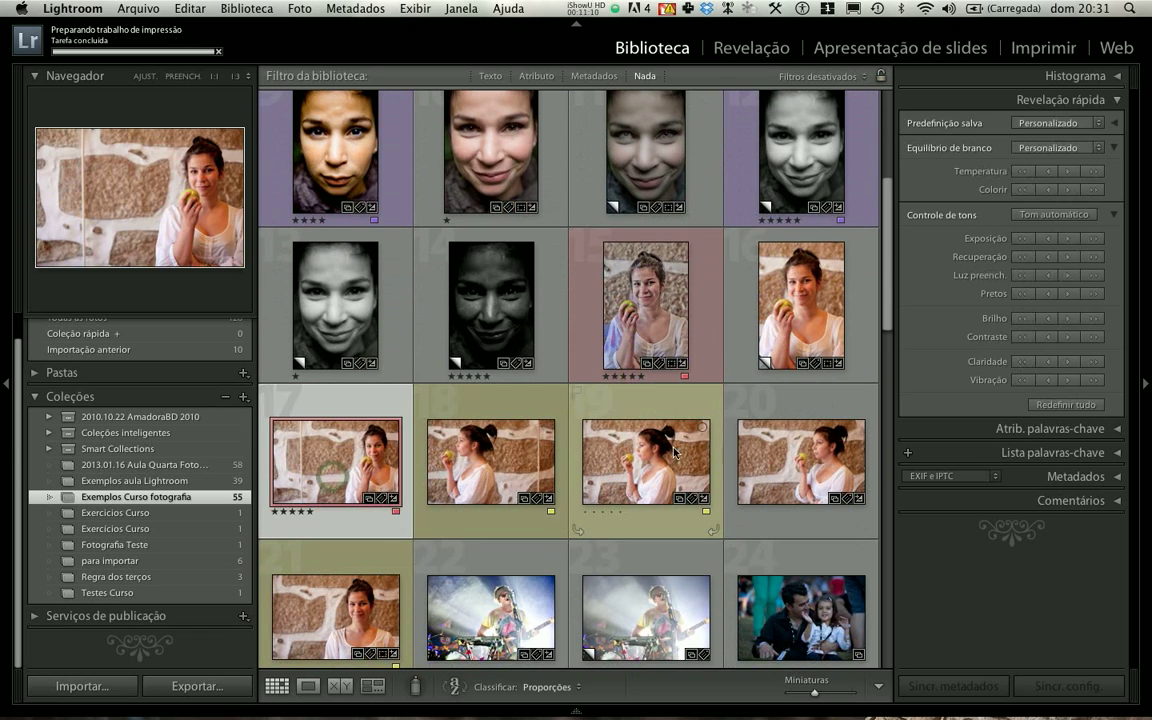
pyautogui.keyDown('shift'); pyautogui.click(775, 457); pyautogui.keyUp('shift')
pyautogui.click(1042, 47)
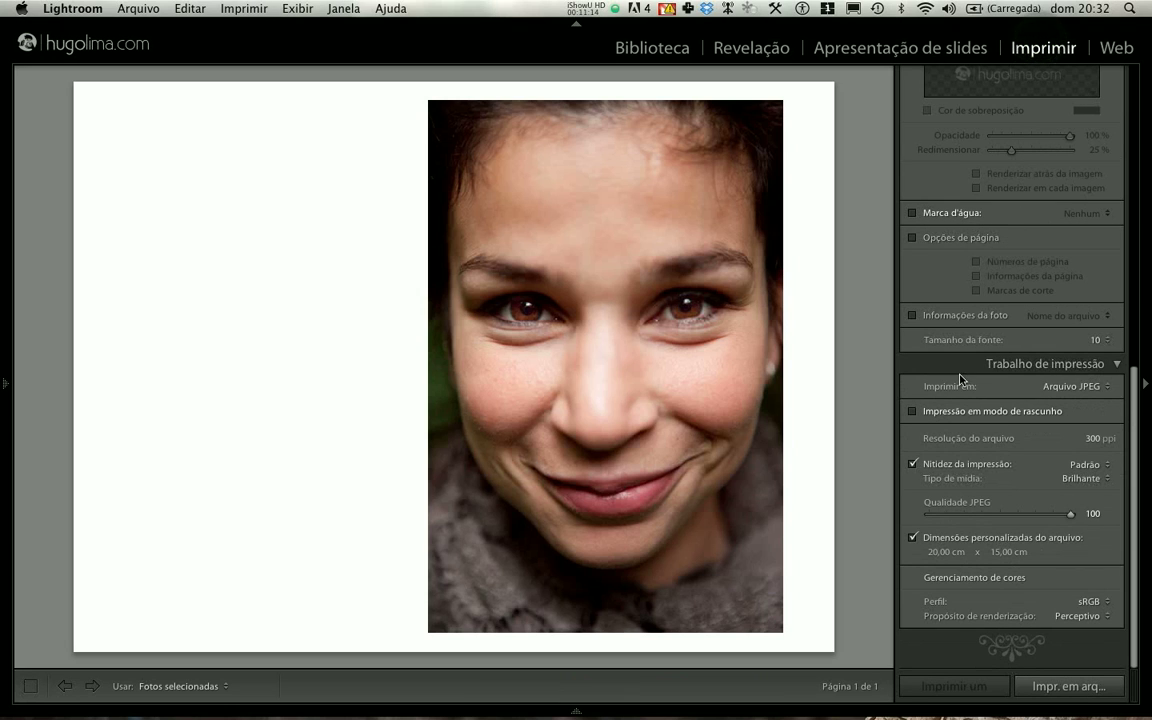
pyautogui.click(652, 47)
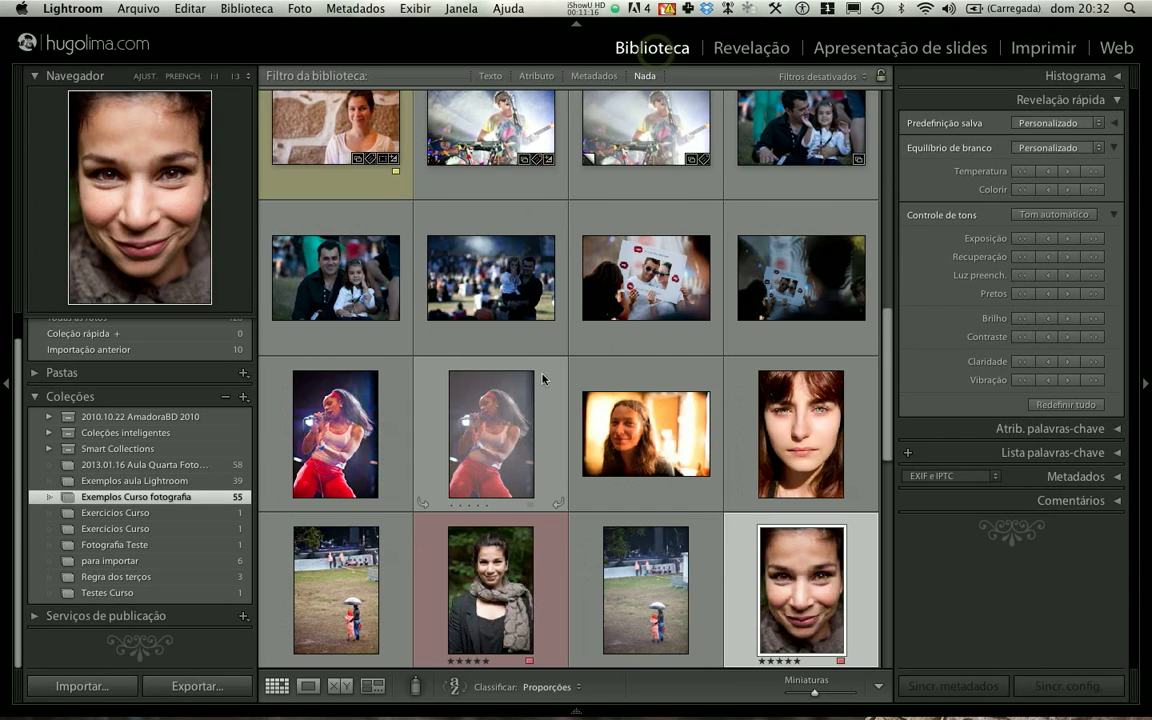
# - Select the horizontal photos of the woman holding an apple by the stone wall in the Library grid
pyautogui.scroll(2, 535, 360)
pyautogui.scroll(-5, 535, 360)
pyautogui.scroll(10, 535, 360)
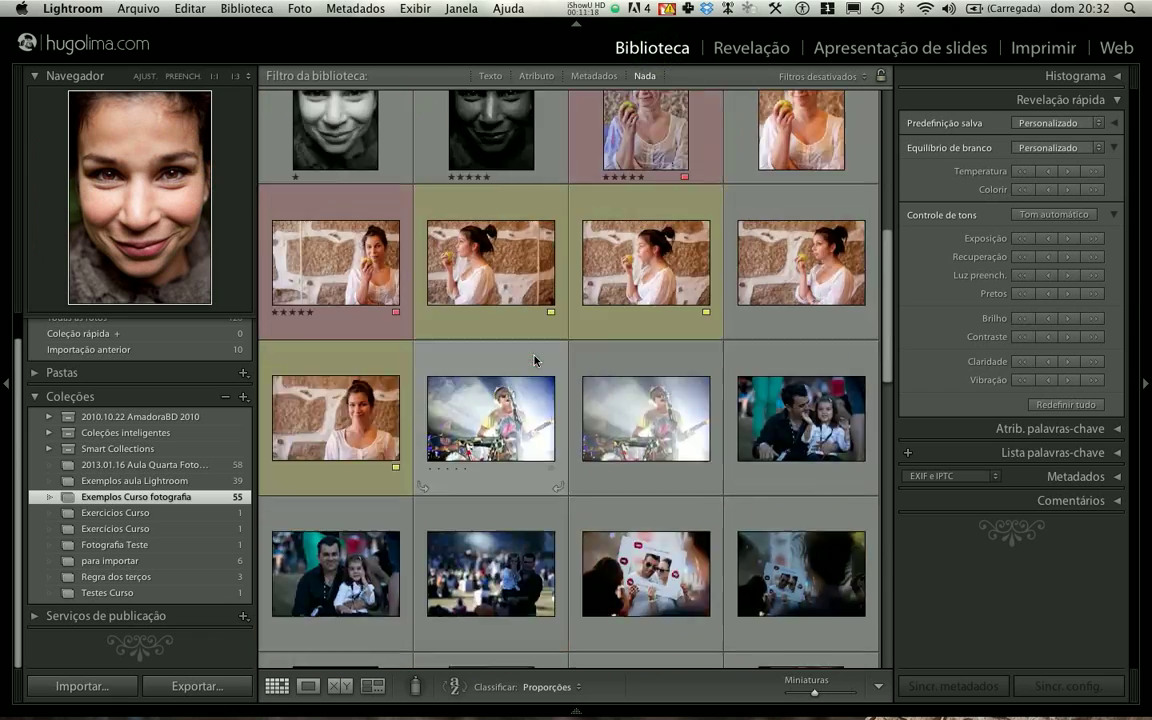
pyautogui.scroll(-2, 535, 360)
pyautogui.scroll(1, 481, 320)
pyautogui.click(496, 302)
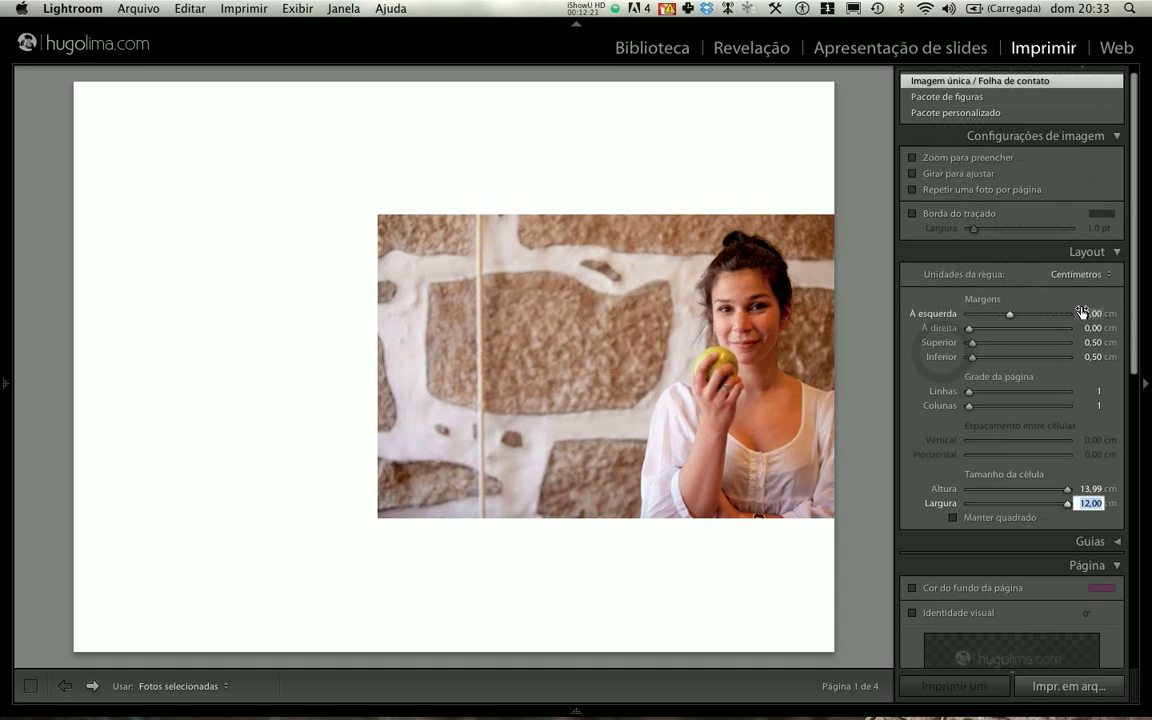
# - Reset the left margin to 0 cm and set the cell size to 15 cm wide by 10 cm high
pyautogui.moveTo(1009, 313); pyautogui.dragTo(998, 316)
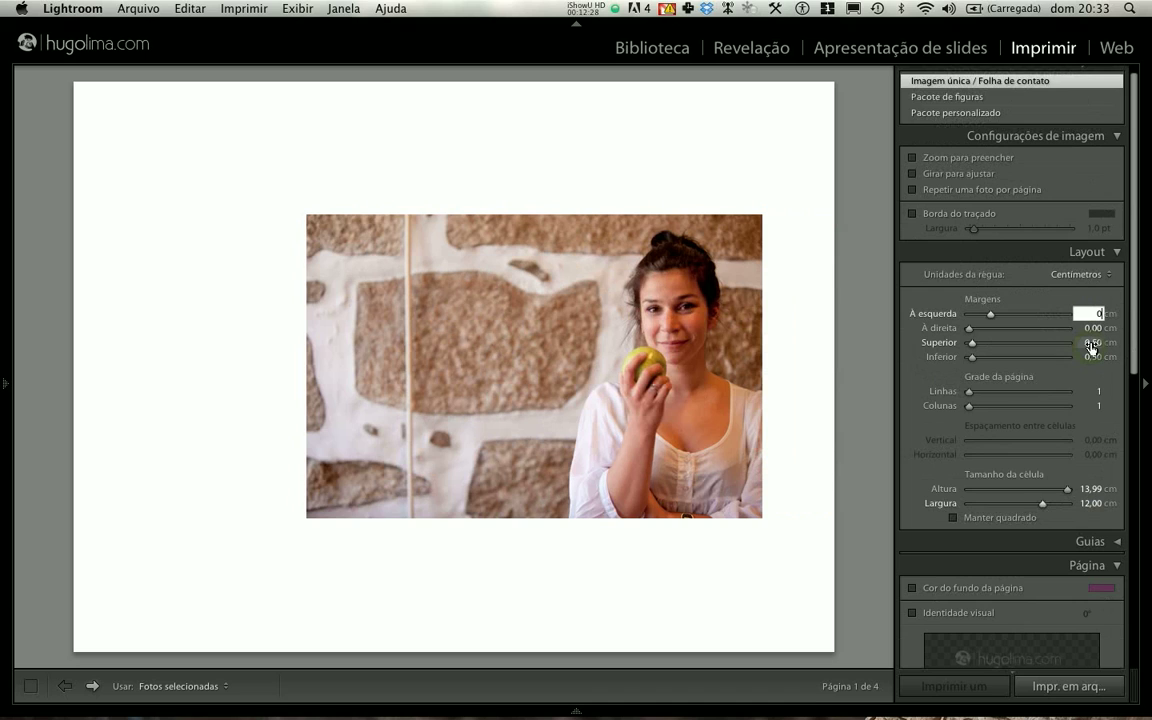
pyautogui.press('Return')
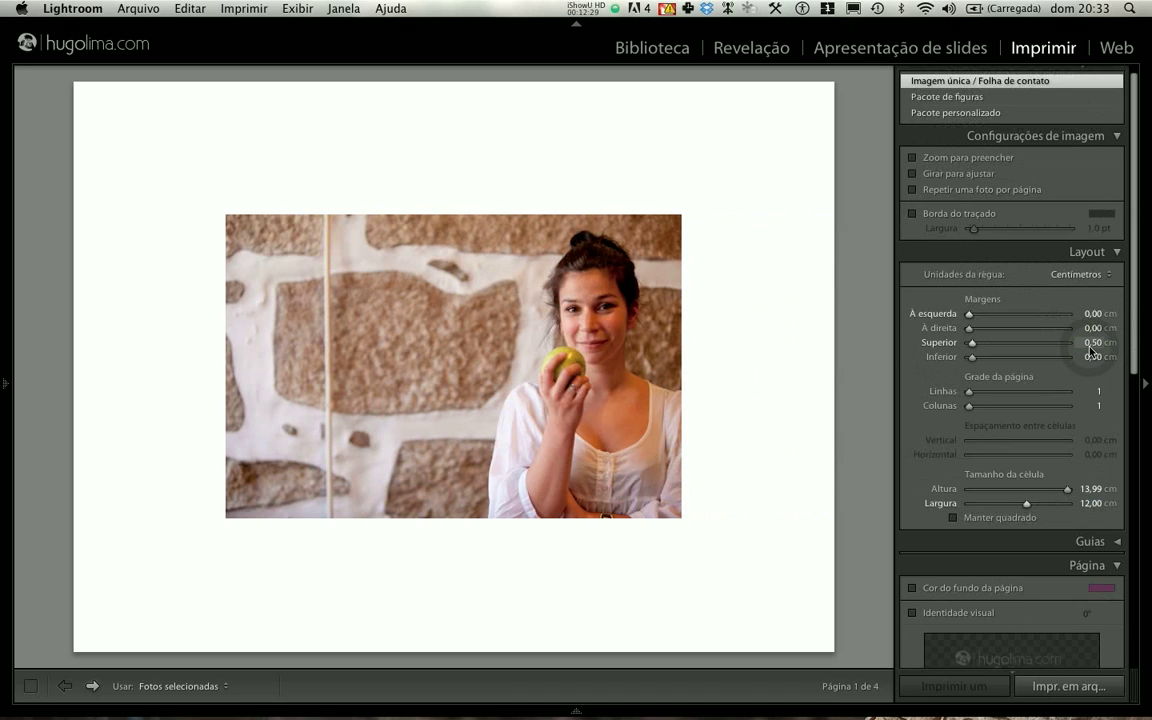
pyautogui.click(1089, 488)
pyautogui.click(1087, 503)
pyautogui.write('15')
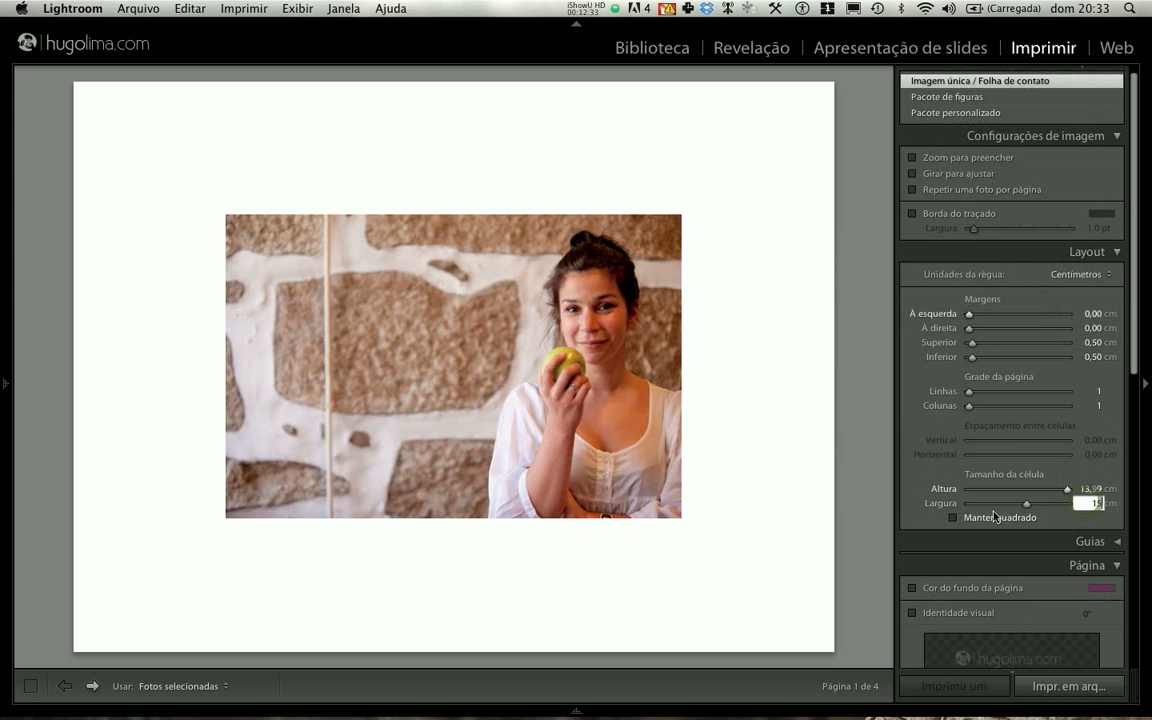
pyautogui.press('Return')
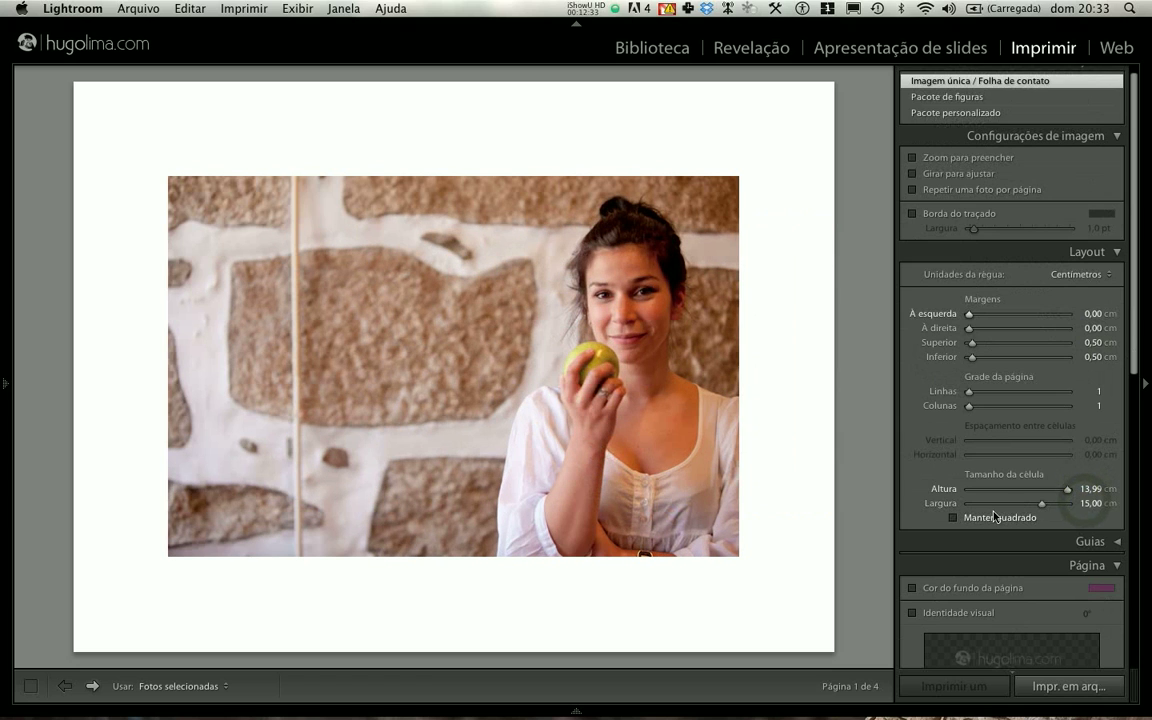
pyautogui.click(1087, 488)
pyautogui.write('10')
pyautogui.press('Return')
# - Set the left page margin to 3 cm to offset the horizontal photo within the white border
pyautogui.moveTo(968, 317); pyautogui.dragTo(985, 320)
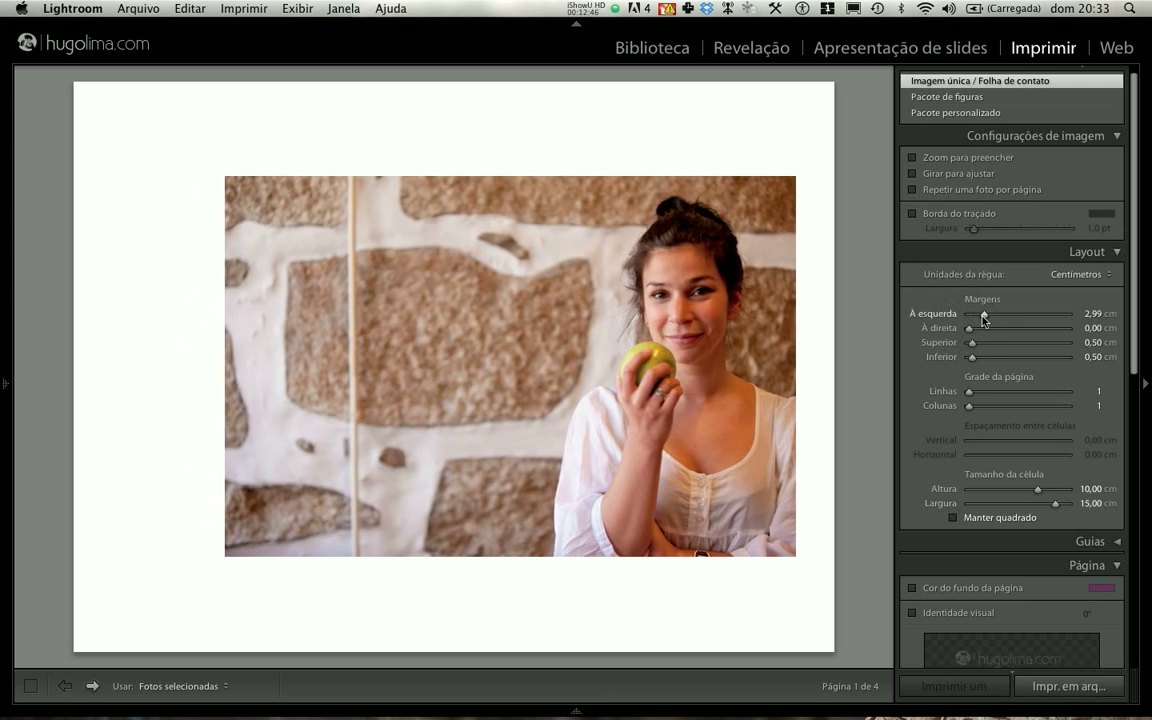
pyautogui.click(1092, 313)
pyautogui.write('3')
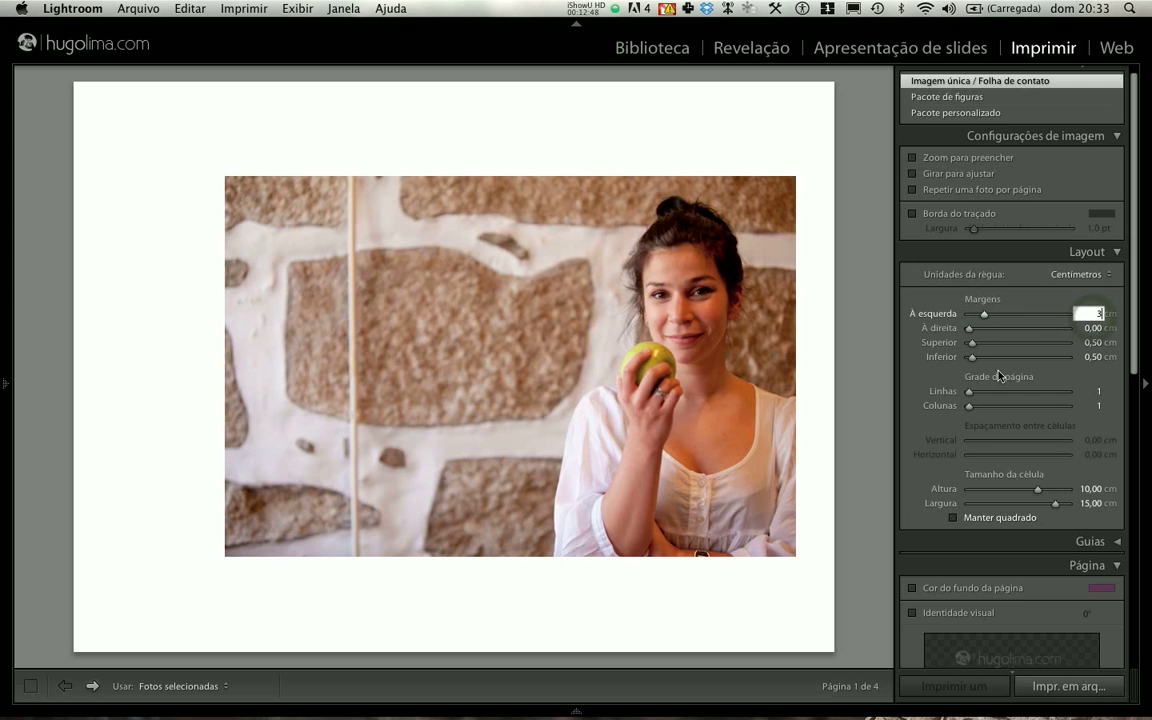
pyautogui.press('Return')
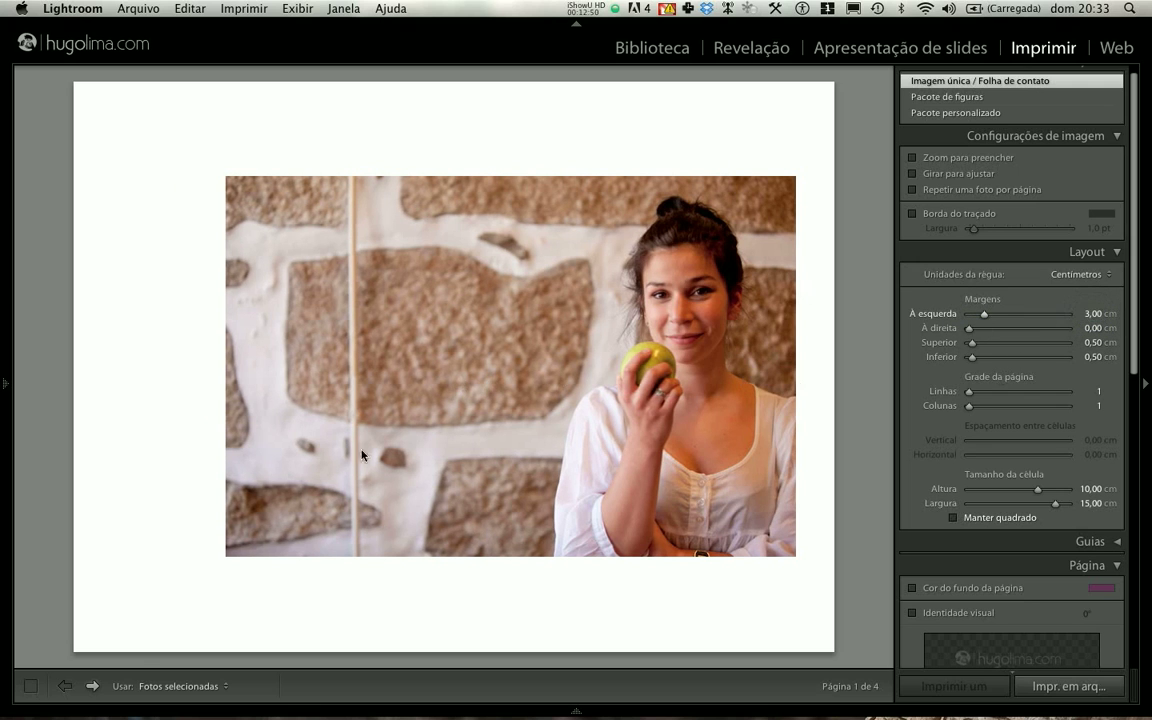
# - Page back and forth through the four print pages to check the layout on each horizontal photo
pyautogui.click(93, 686)
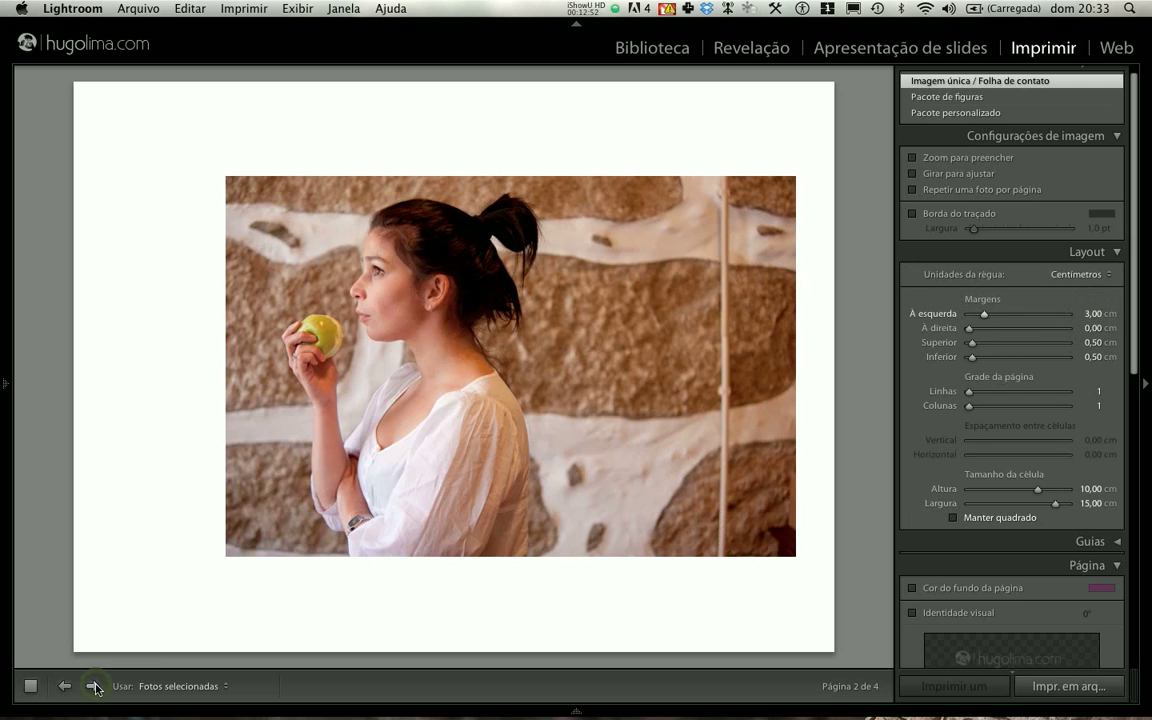
pyautogui.click(93, 686)
pyautogui.click(93, 686)
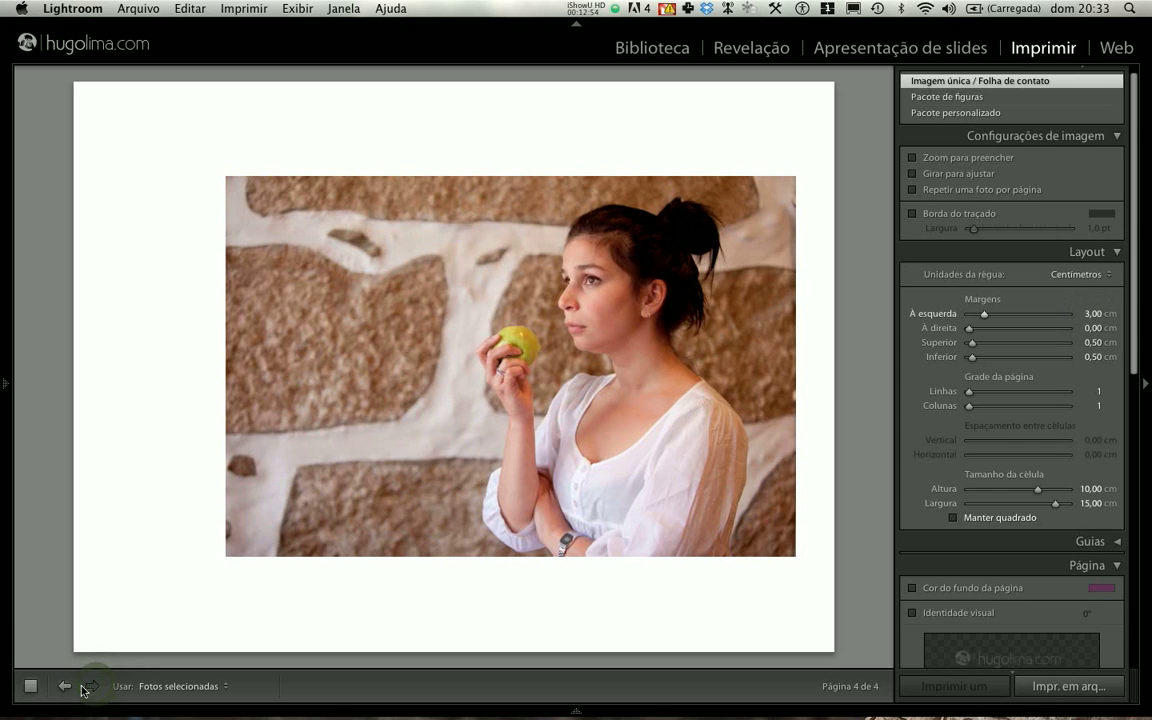
pyautogui.click(63, 687)
pyautogui.click(63, 687)
pyautogui.click(63, 687)
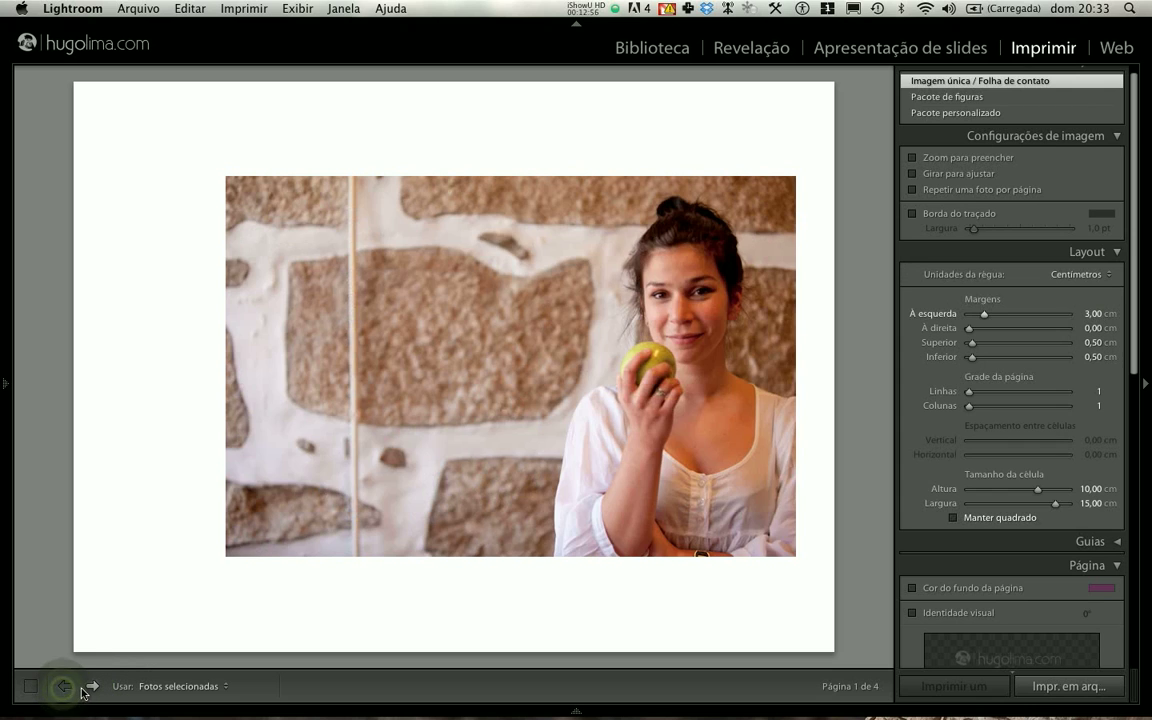
pyautogui.click(92, 687)
pyautogui.click(92, 687)
pyautogui.click(92, 687)
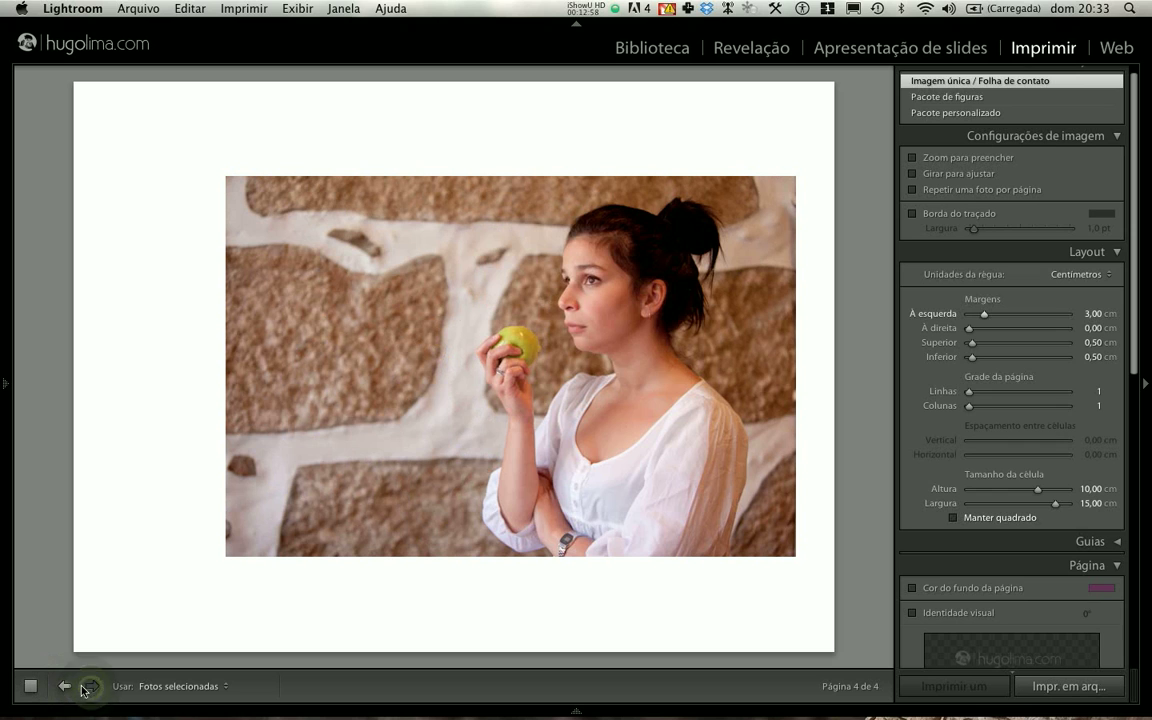
pyautogui.click(66, 687)
pyautogui.click(66, 687)
pyautogui.click(91, 687)
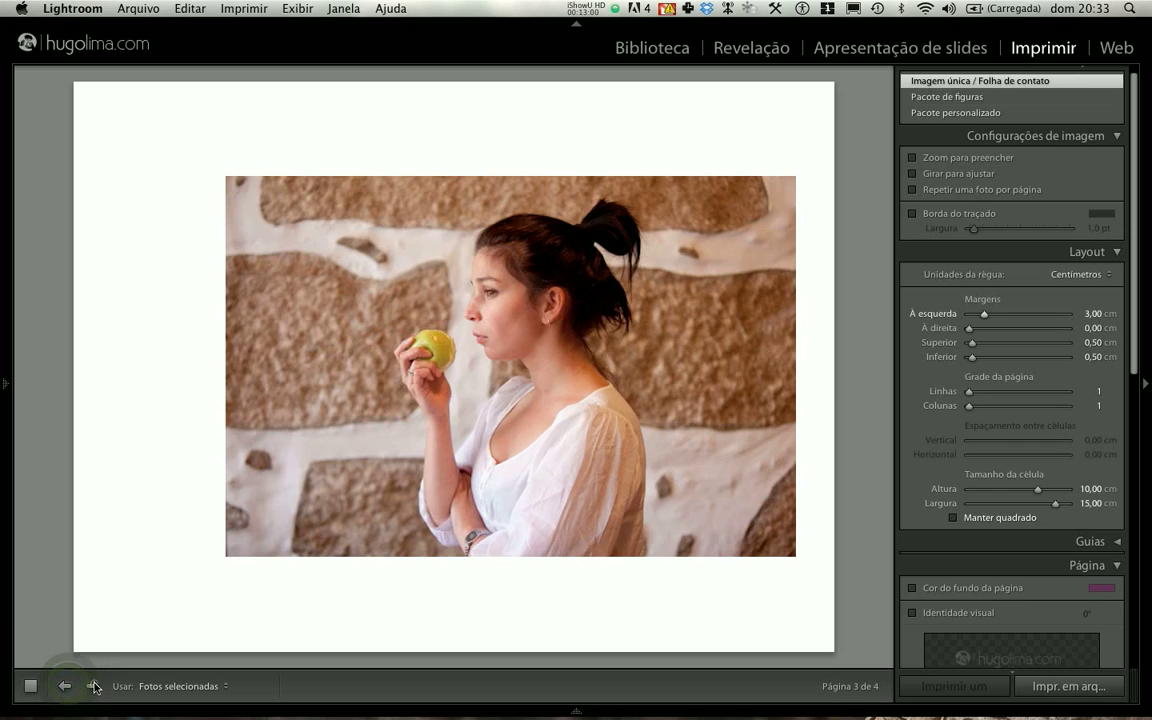
pyautogui.click(91, 687)
pyautogui.click(65, 687)
pyautogui.click(65, 687)
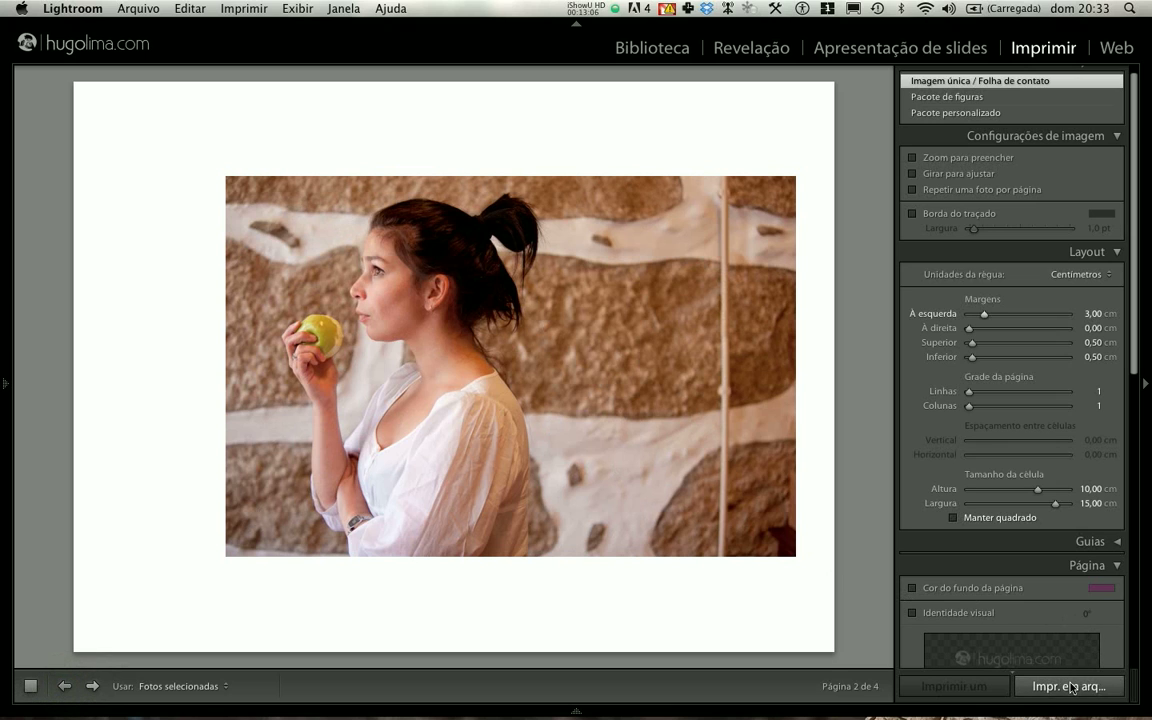
pyautogui.scroll(-10, 915, 530)
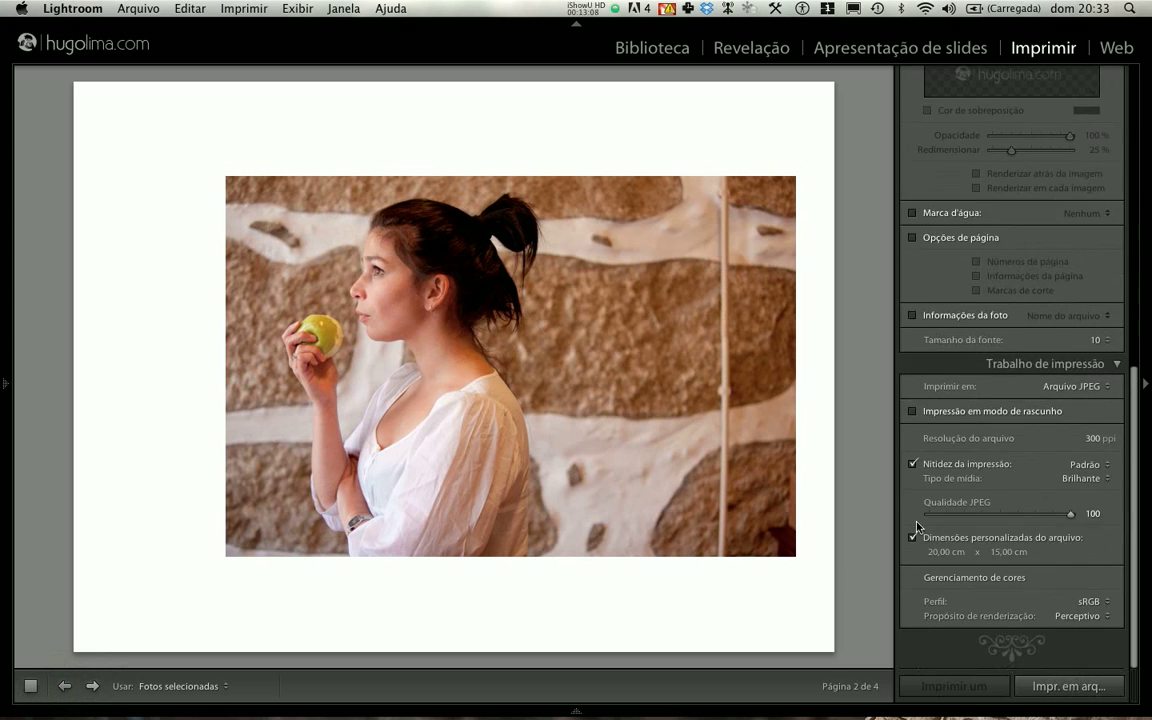
pyautogui.click(1069, 688)
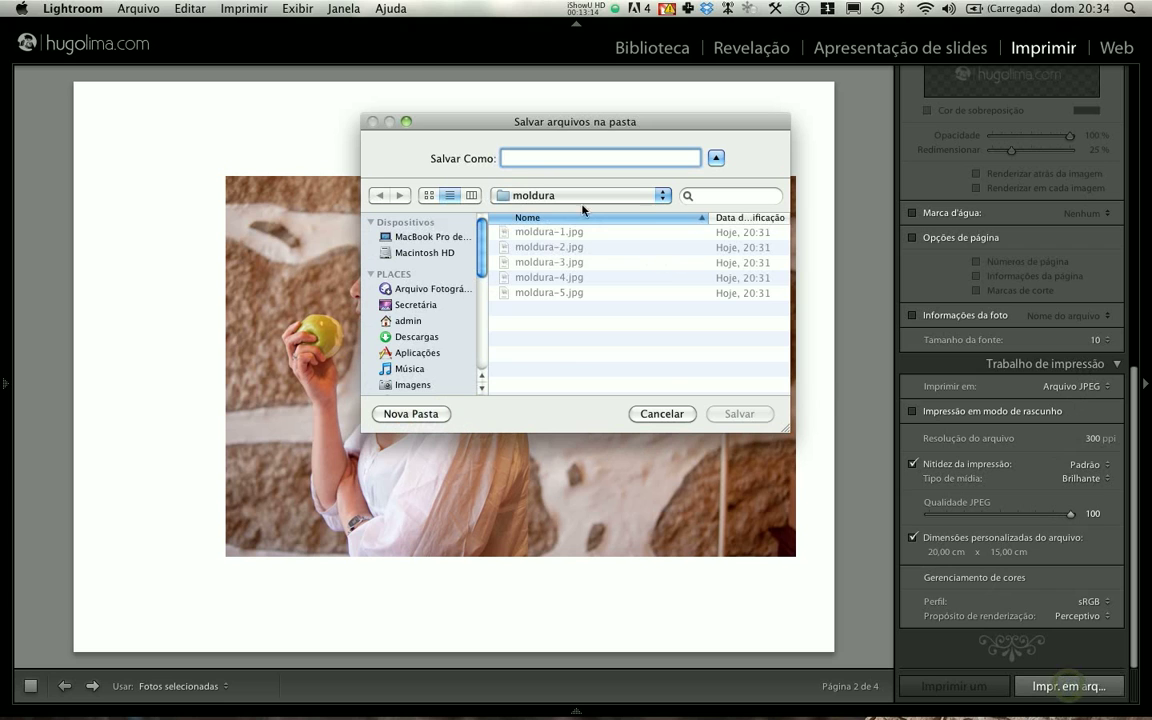
pyautogui.click(680, 417)
# - Switch to Finder and open the moldura folder inside teste curso imprimir moldura in Imagens
pyautogui.press('super+Tab')
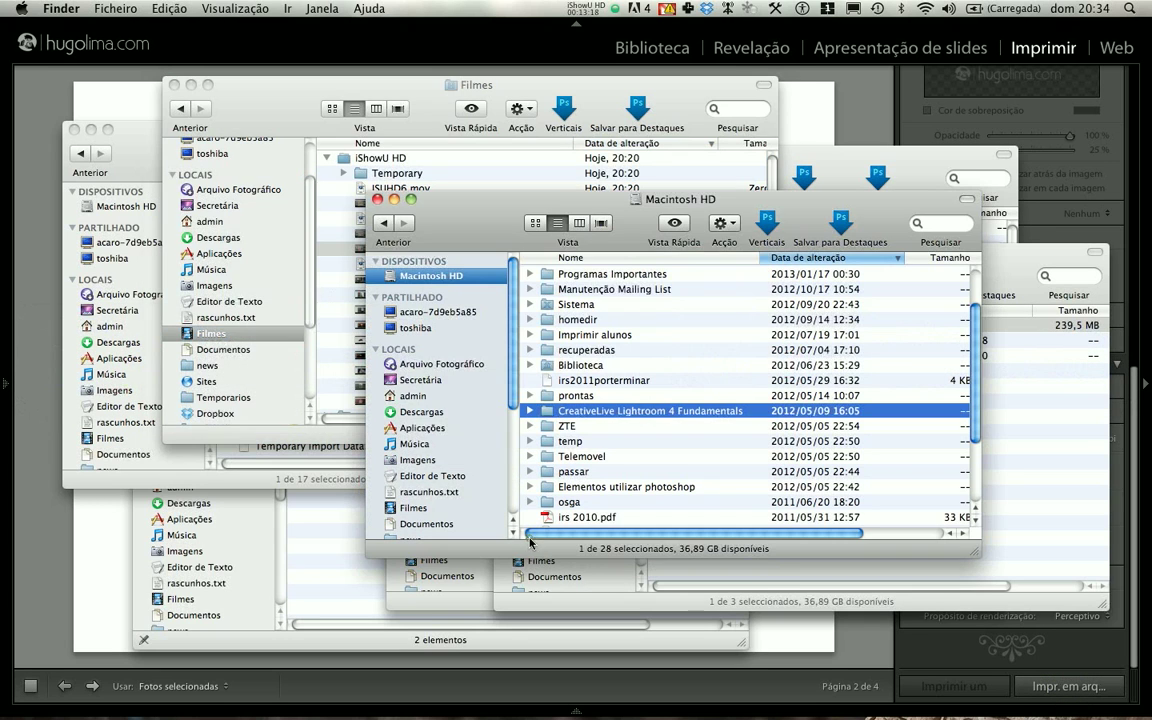
pyautogui.click(478, 490)
pyautogui.click(418, 459)
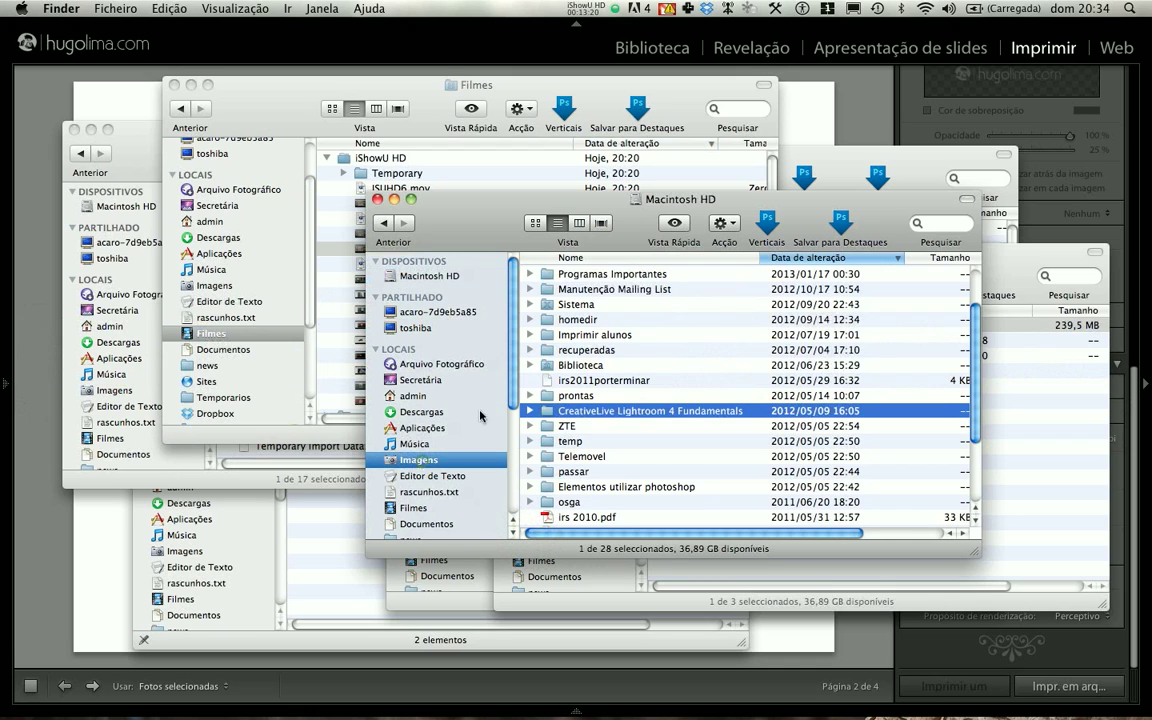
pyautogui.click(600, 273)
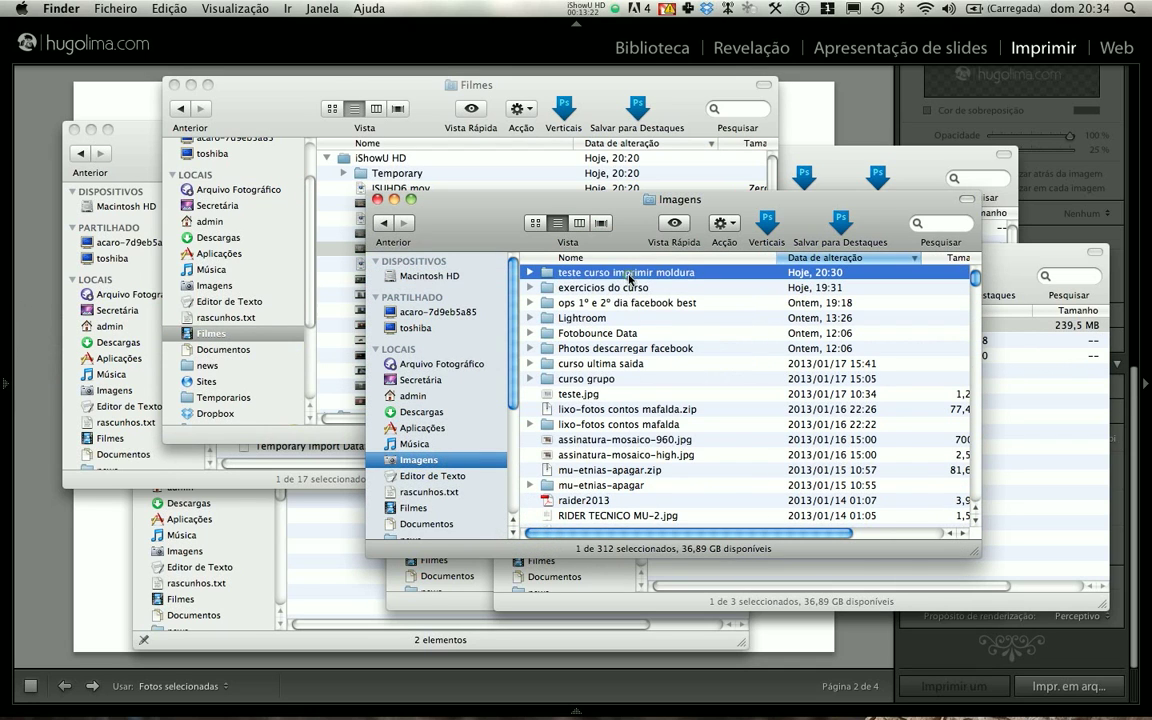
pyautogui.doubleClick(590, 273)
pyautogui.doubleClick(588, 274)
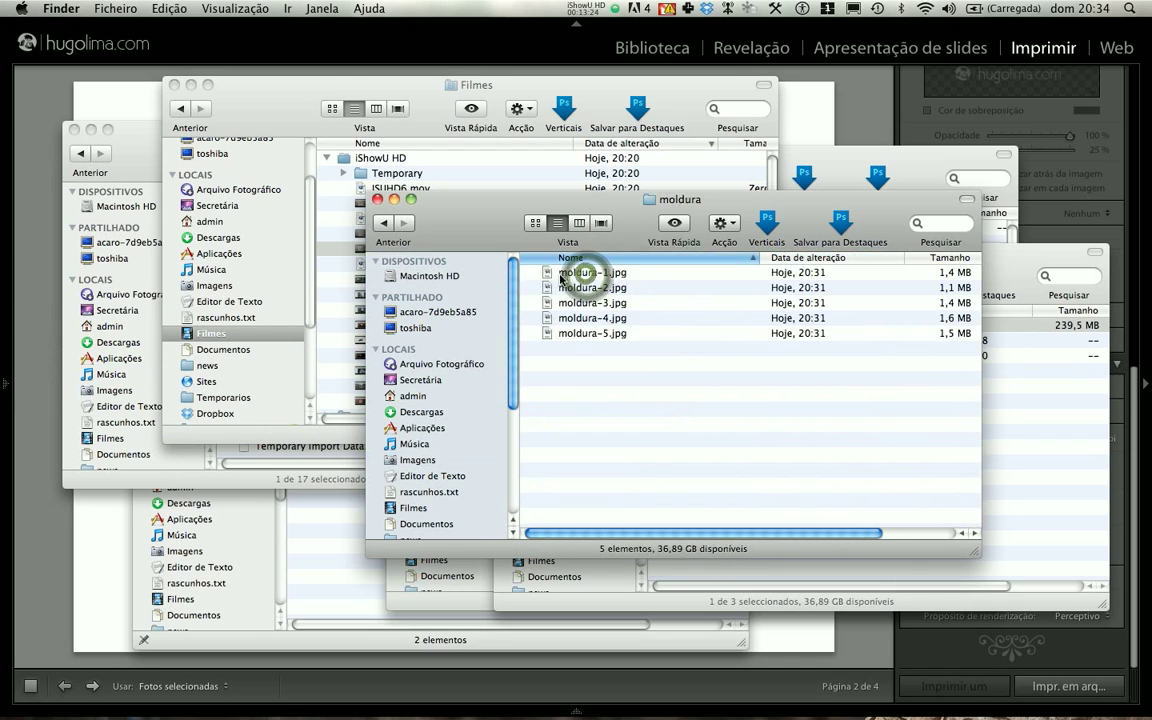
# - Preview the exported vertical photos from moldura-1.jpg to moldura-5.jpg, close the preview and clear the file selection
pyautogui.moveTo(588, 273); pyautogui.dragTo(585, 280)
pyautogui.press('space')
pyautogui.press('Down')
pyautogui.press('Down')
pyautogui.press('Down')
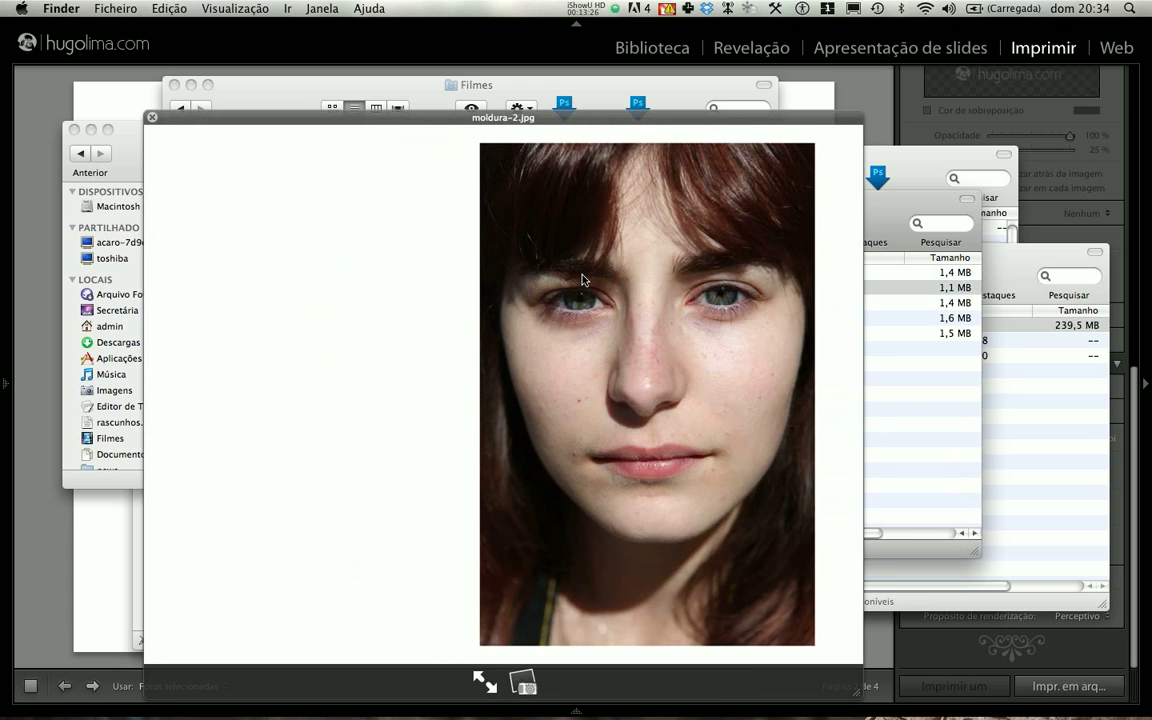
pyautogui.press('Down')
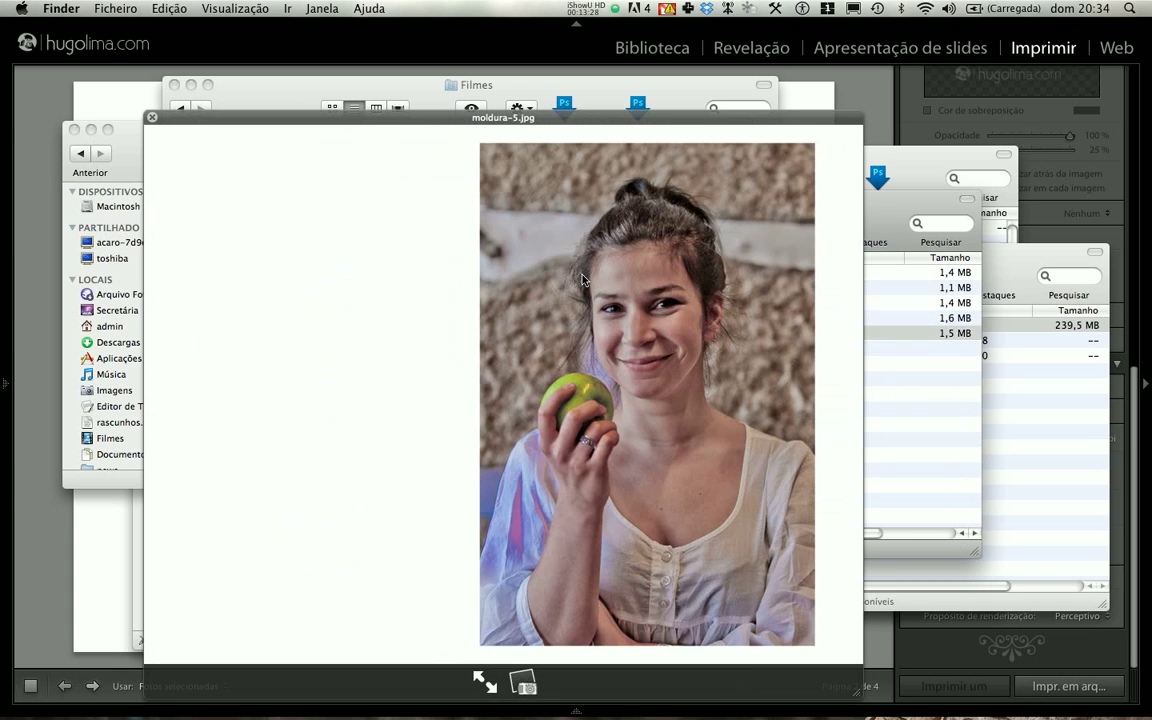
pyautogui.press('Up')
pyautogui.press('Up')
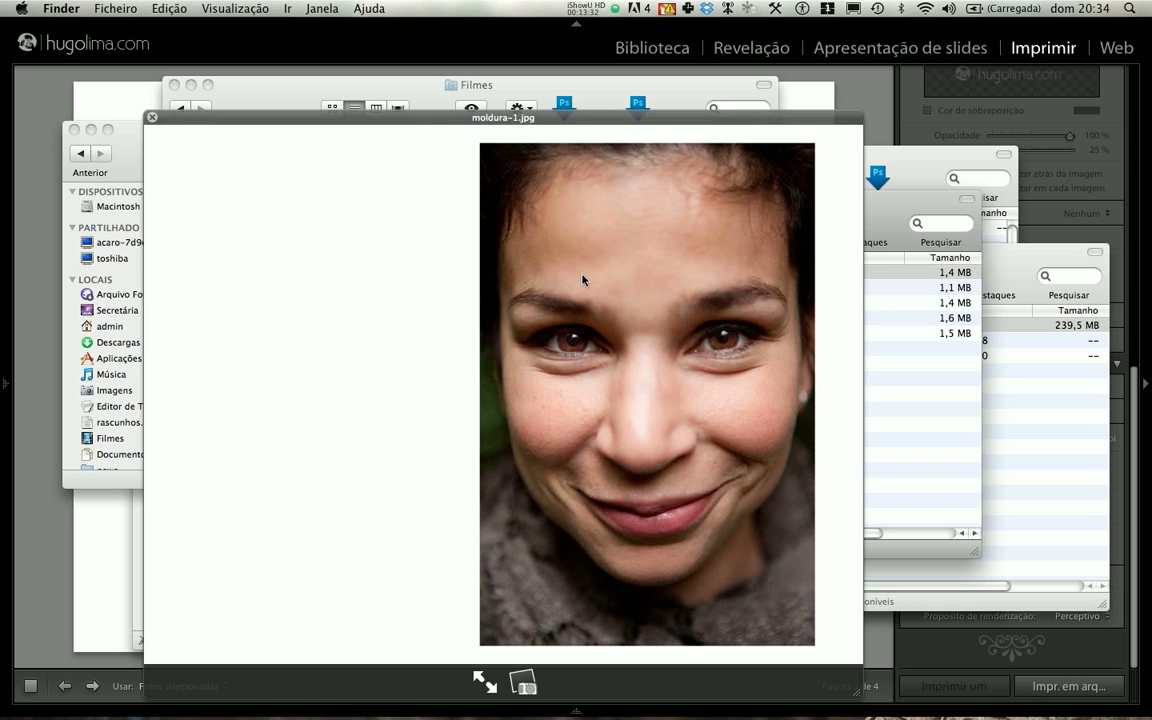
pyautogui.press('space')
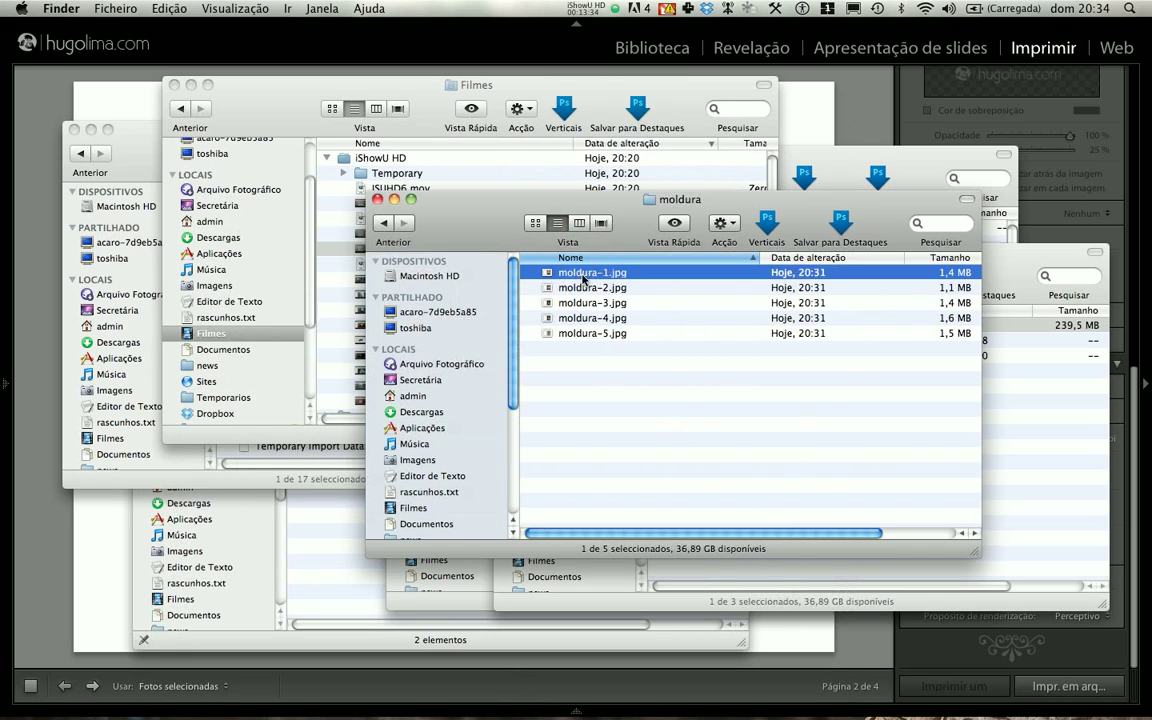
pyautogui.click(609, 350)
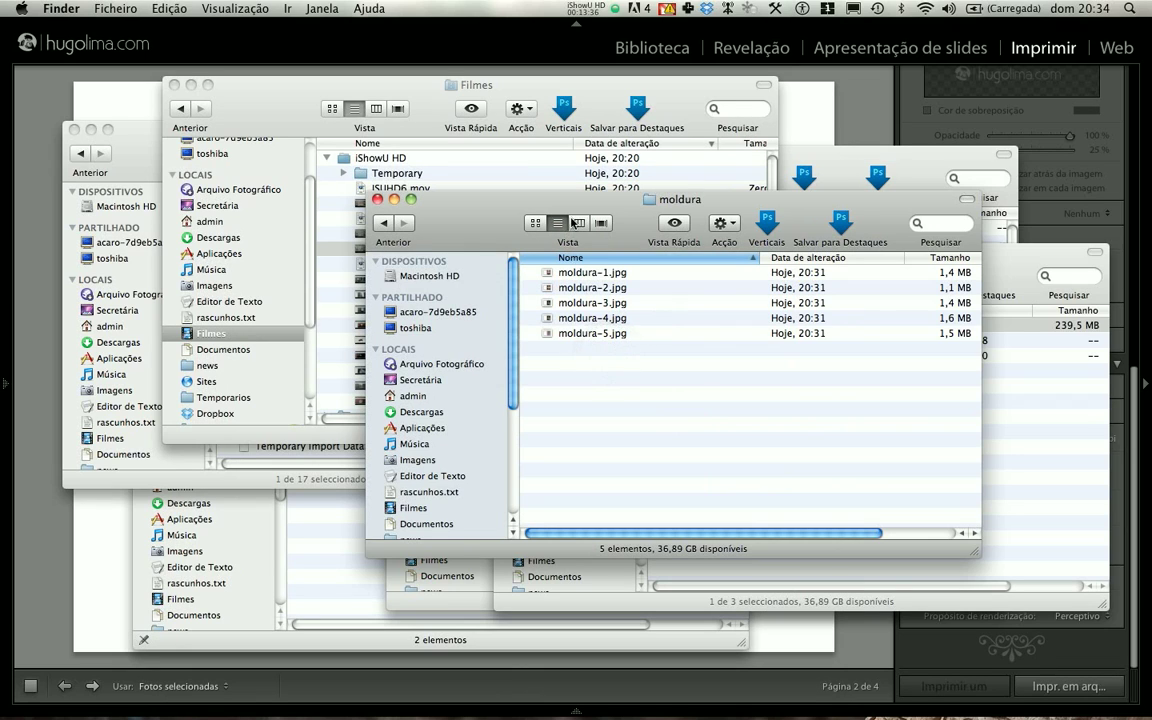
pyautogui.moveTo(628, 231); pyautogui.dragTo(570, 232)
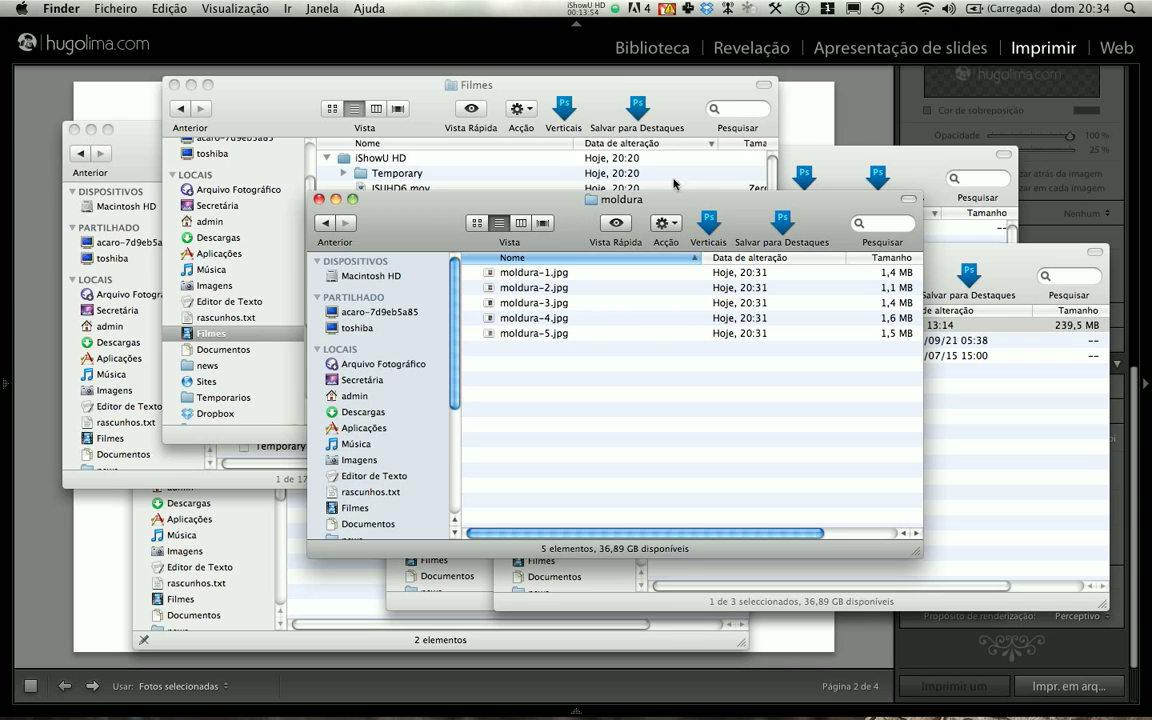
pyautogui.moveTo(578, 229); pyautogui.dragTo(503, 241)
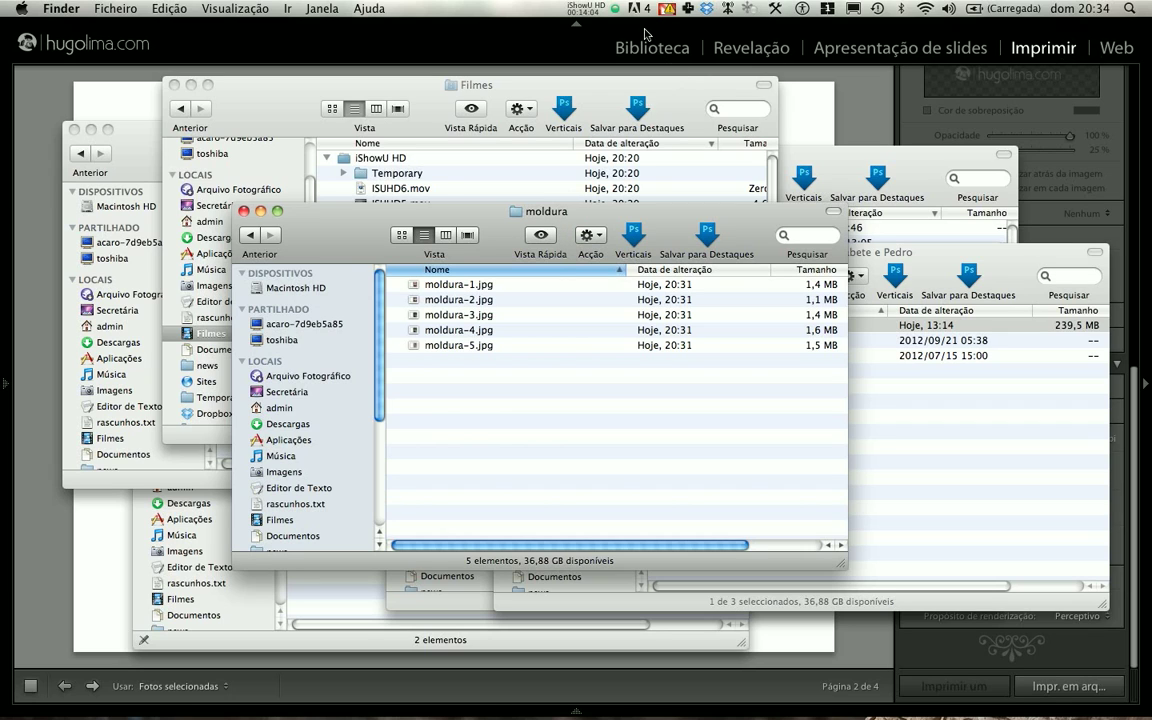
pyautogui.click(592, 12)
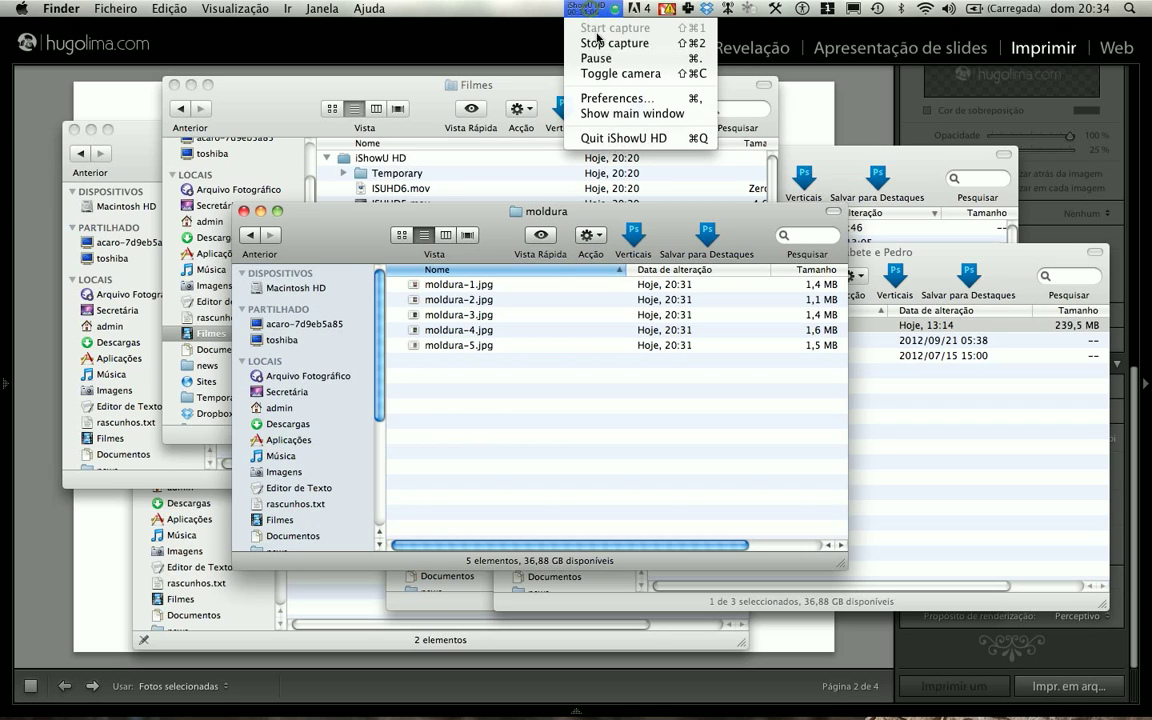